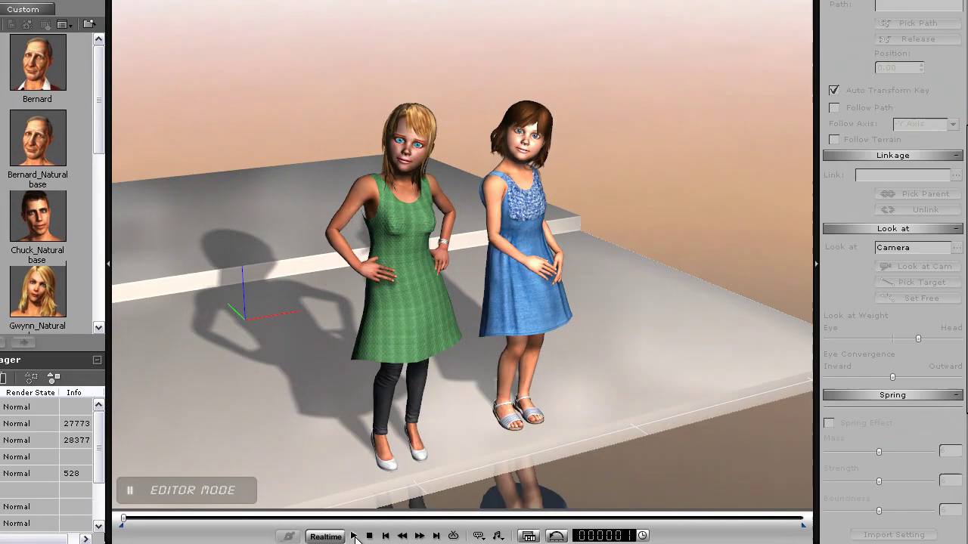
{"action": "left_click", "coordinate": [354, 536]}
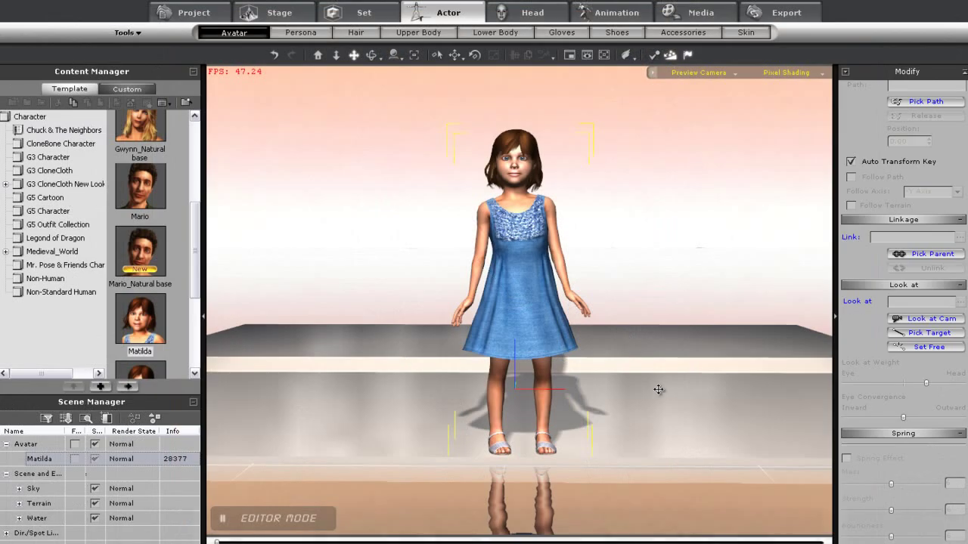
Step: Frame the girl avatar's face and open the library of hairstyles for her
{"action": "right_click_drag", "start_coordinate": [658, 389], "coordinate": [678, 409]}
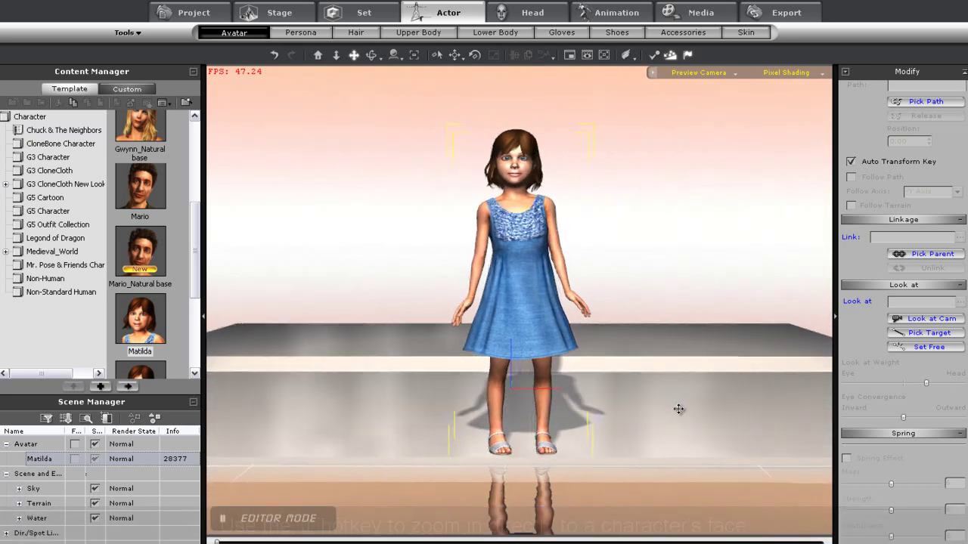
{"action": "key", "text": "j"}
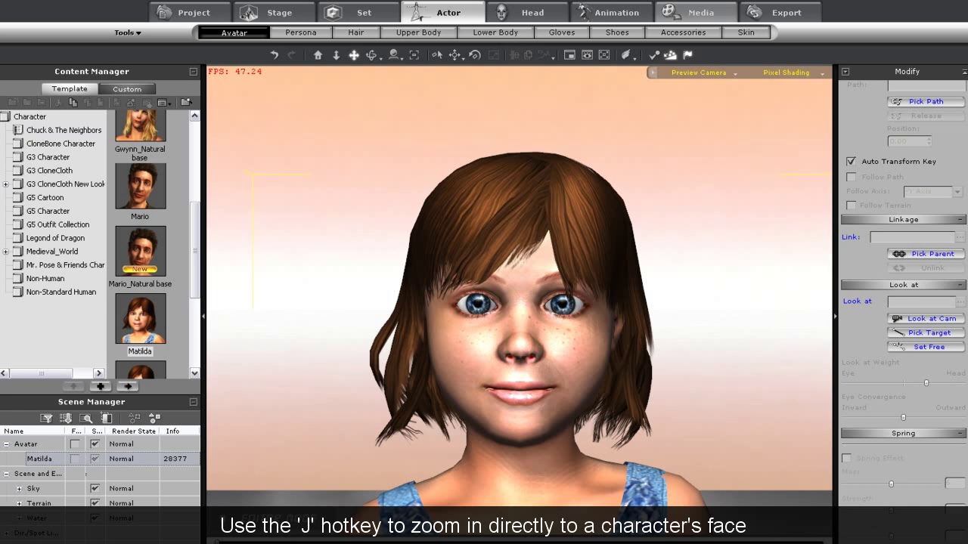
{"action": "left_click", "coordinate": [367, 34]}
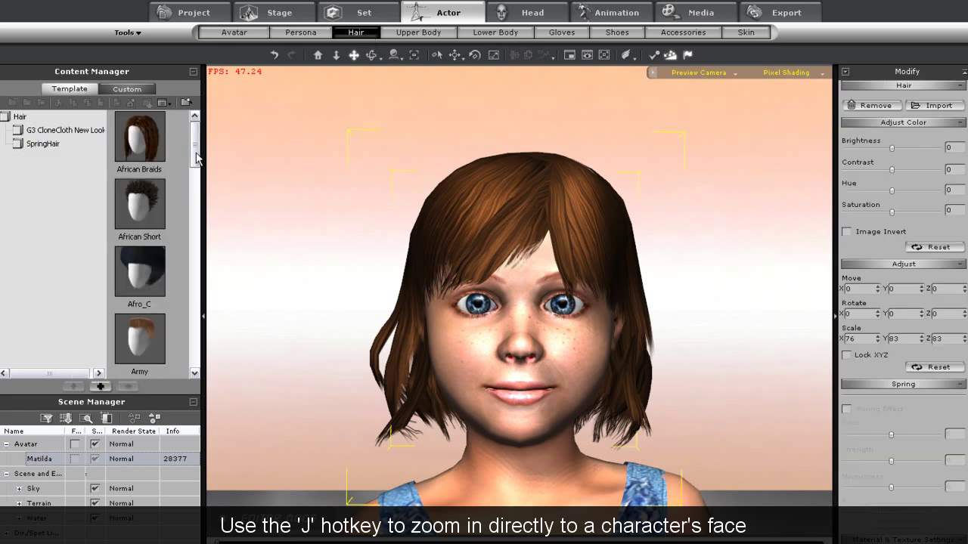
{"action": "left_click_drag", "start_coordinate": [198, 161], "coordinate": [200, 248]}
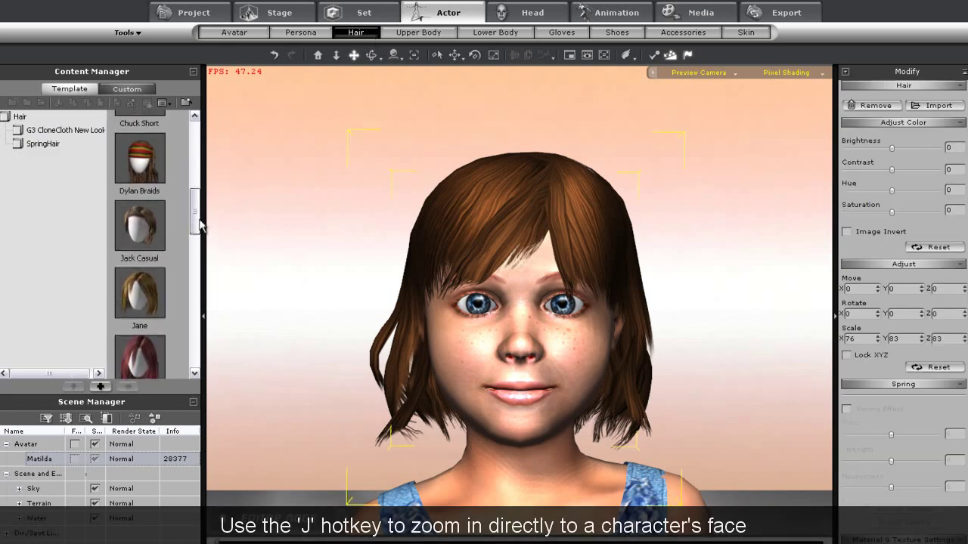
Step: Try the Jane hairstyle and the Prom hairstyle on the girl avatar
{"action": "double_click", "coordinate": [138, 182]}
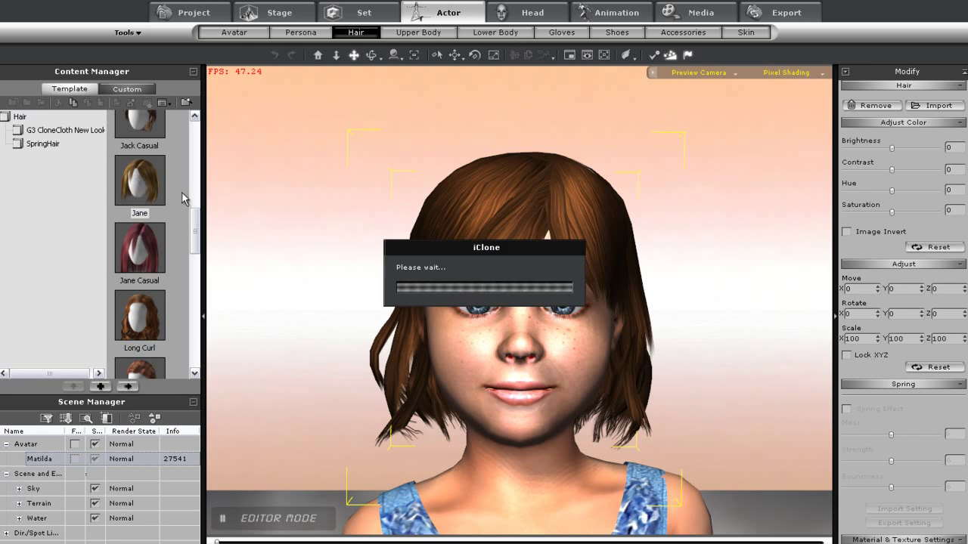
{"action": "left_click_drag", "start_coordinate": [194, 234], "coordinate": [189, 291]}
{"action": "double_click", "coordinate": [150, 251]}
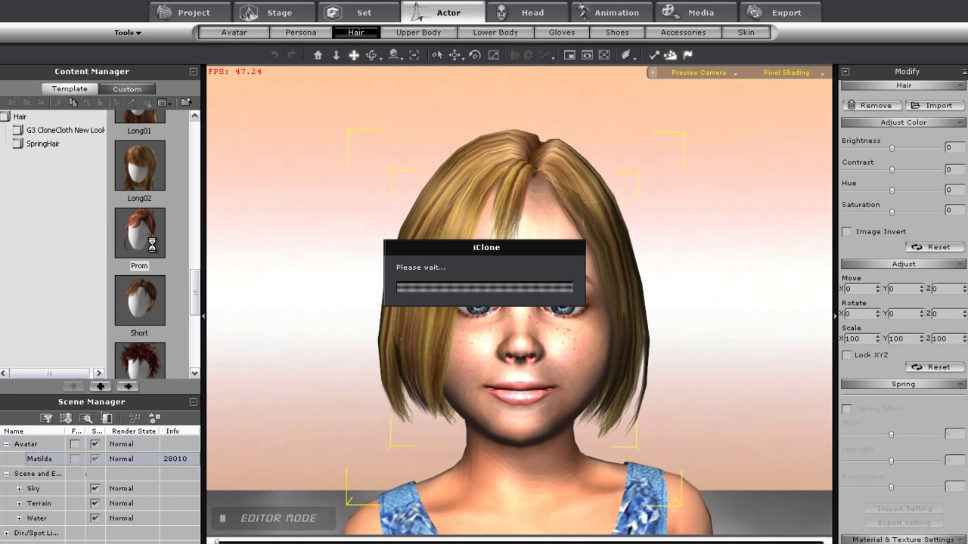
Step: Apply the Long02 hairstyle to the girl avatar and check its fit from the side and behind
{"action": "double_click", "coordinate": [149, 170]}
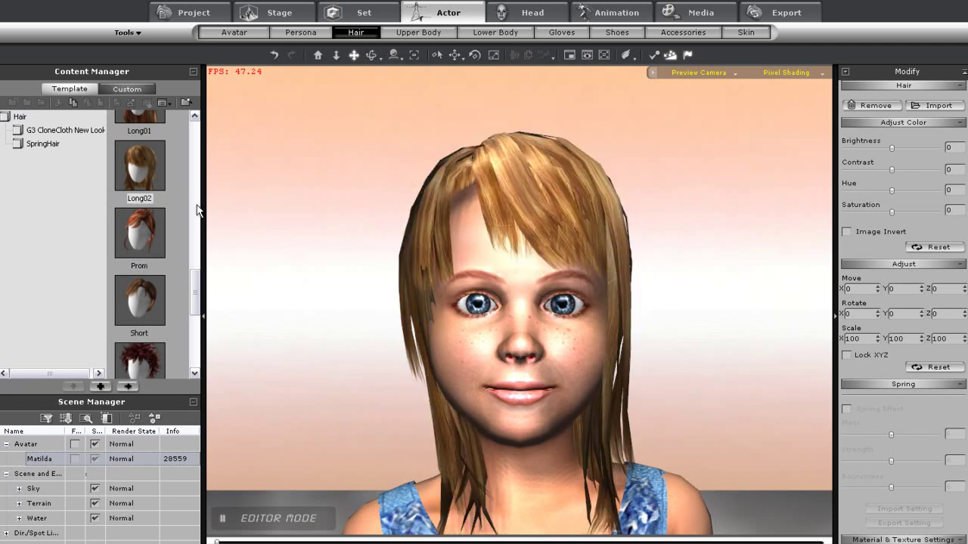
{"action": "right_click_drag", "start_coordinate": [713, 351], "coordinate": [181, 395]}
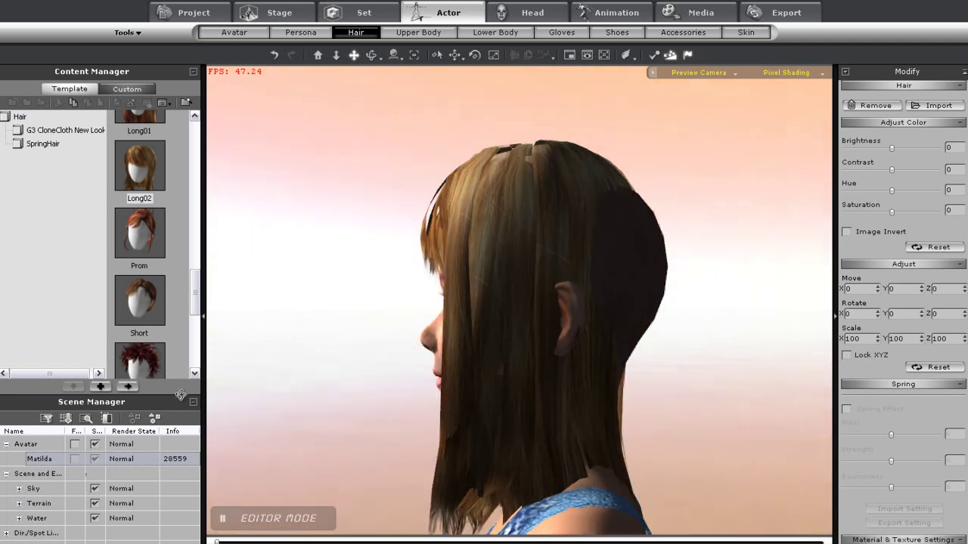
{"action": "left_click_drag", "start_coordinate": [623, 345], "coordinate": [557, 356]}
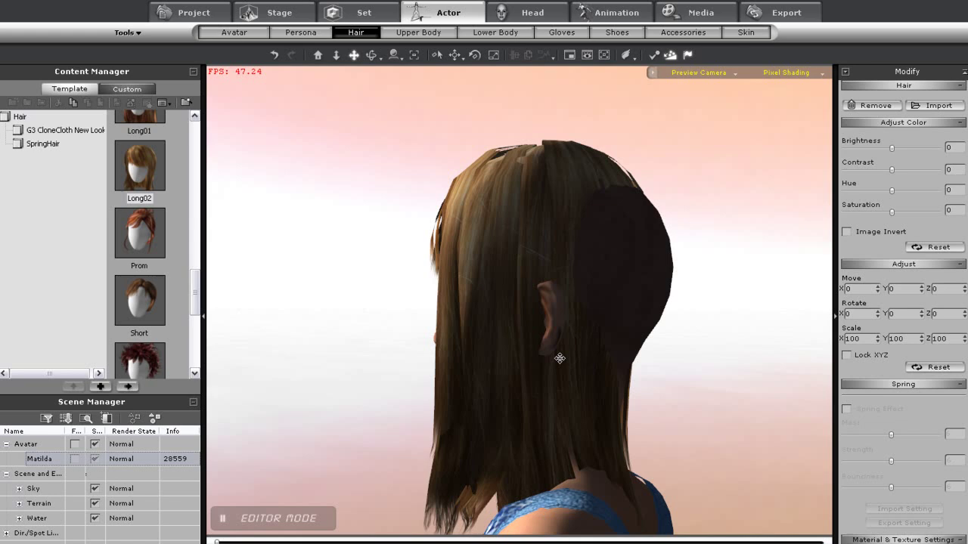
Step: Stretch the hair to a Z scale of 122 and move it to Z -12 so it covers the back of the head
{"action": "key", "text": "w"}
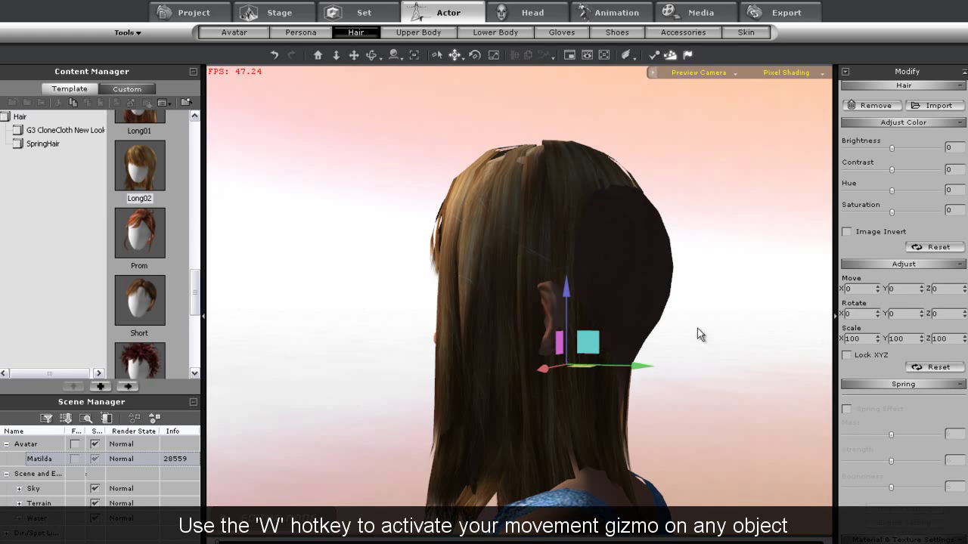
{"action": "left_click_drag", "start_coordinate": [694, 329], "coordinate": [807, 324]}
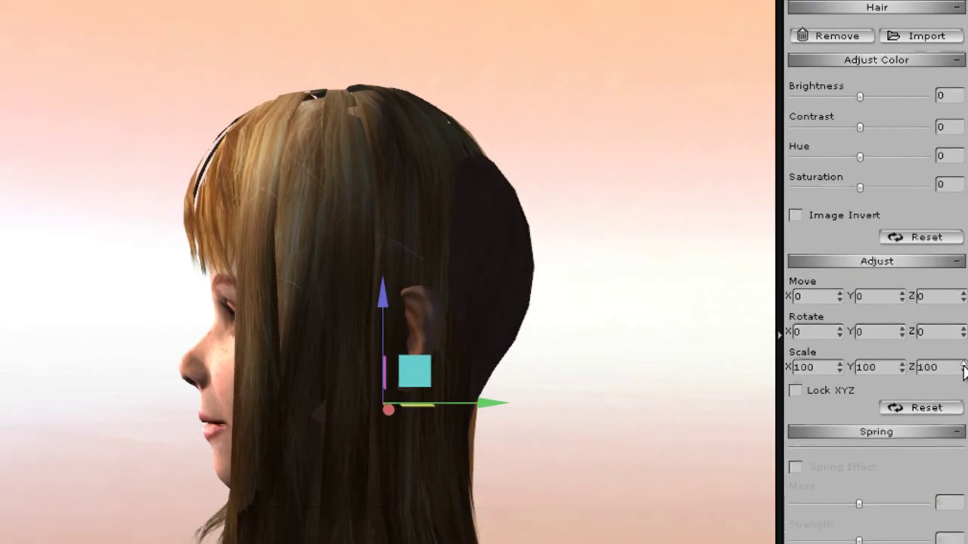
{"action": "left_click", "coordinate": [964, 337]}
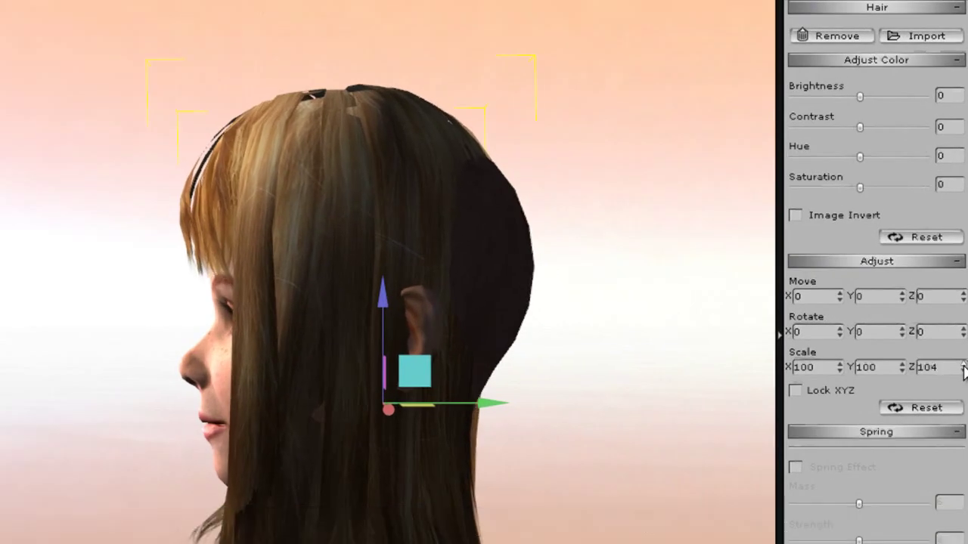
{"action": "left_click_drag", "start_coordinate": [963, 365], "coordinate": [964, 364]}
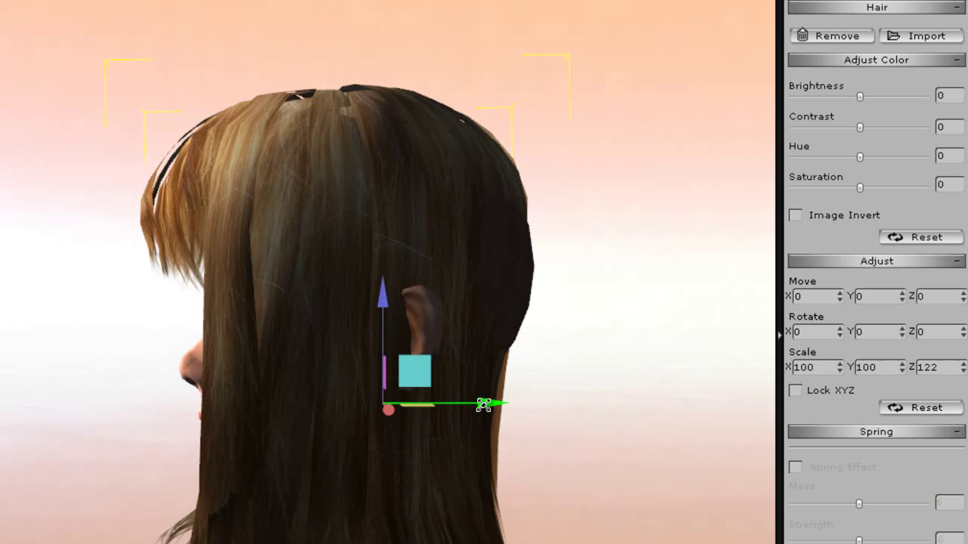
{"action": "left_click_drag", "start_coordinate": [483, 405], "coordinate": [504, 406]}
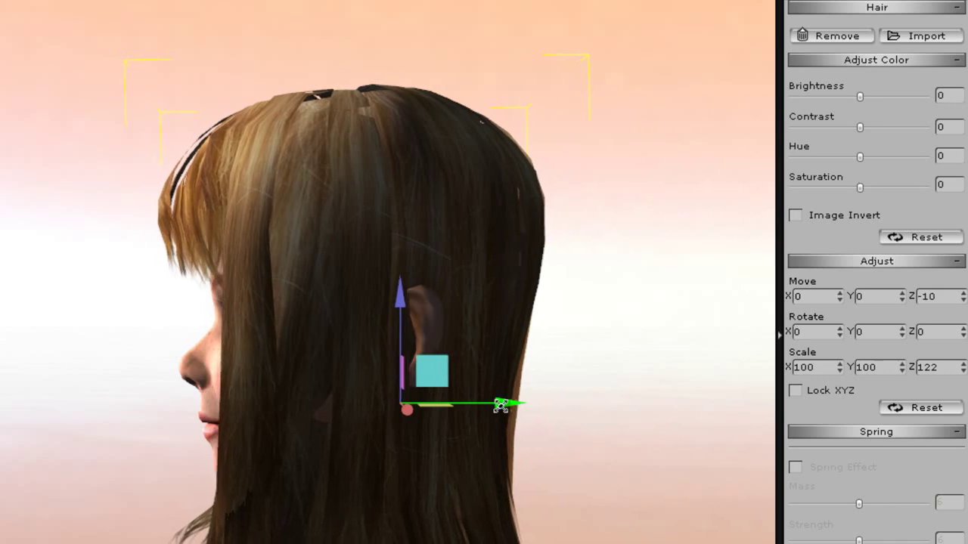
{"action": "right_click_drag", "start_coordinate": [604, 363], "coordinate": [130, 333]}
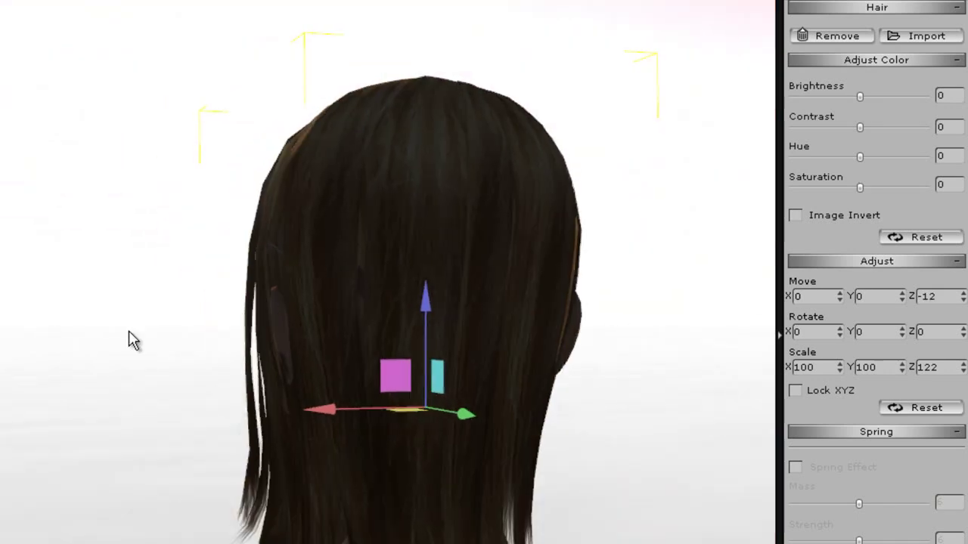
Step: Raise the hair's brightness to 20
{"action": "right_click_drag", "start_coordinate": [228, 310], "coordinate": [748, 335]}
{"action": "right_click_drag", "start_coordinate": [457, 333], "coordinate": [512, 336]}
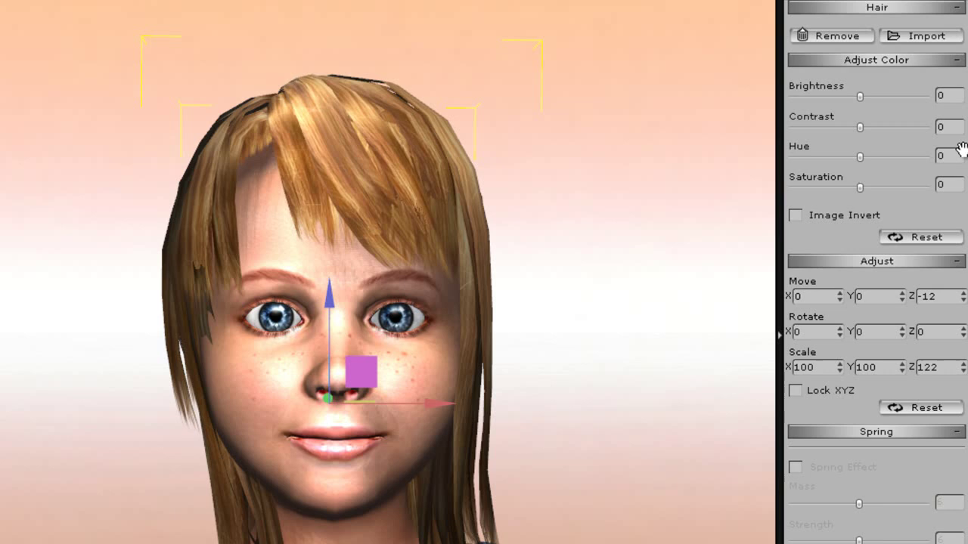
{"action": "left_click_drag", "start_coordinate": [860, 97], "coordinate": [873, 98]}
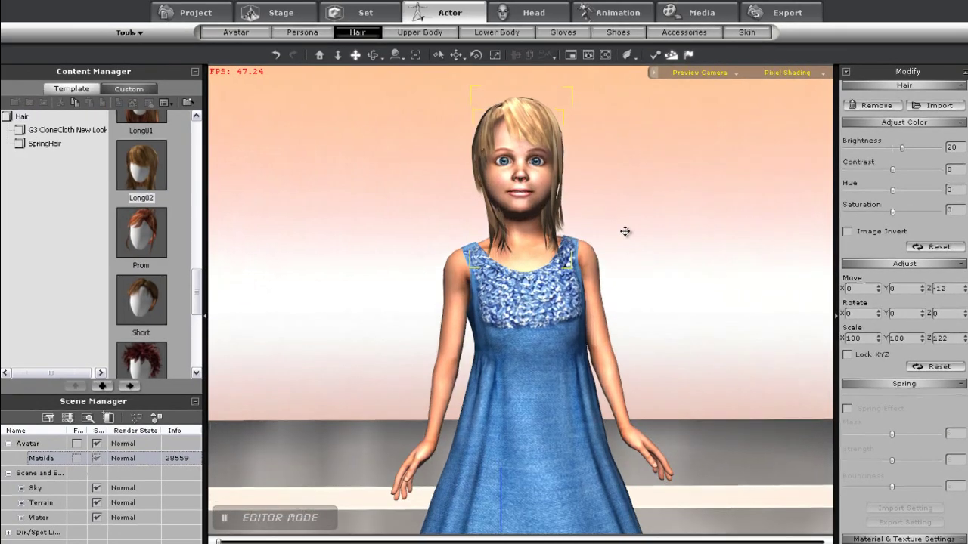
Step: Load the Clothe01 material from Materials Lib onto the avatar's dress, browsing the library as thumbnails
{"action": "middle_click_drag", "start_coordinate": [625, 231], "coordinate": [633, 179]}
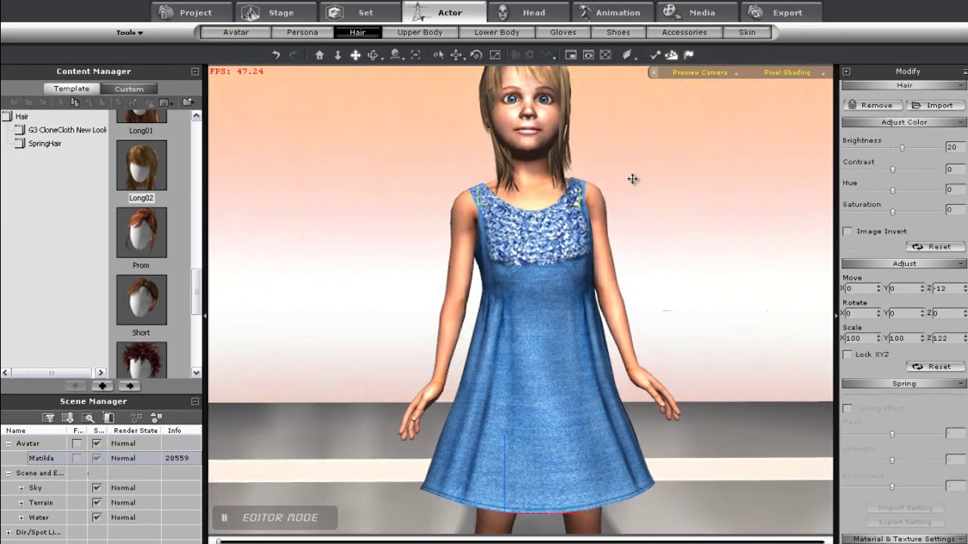
{"action": "right_click_drag", "start_coordinate": [607, 224], "coordinate": [592, 259]}
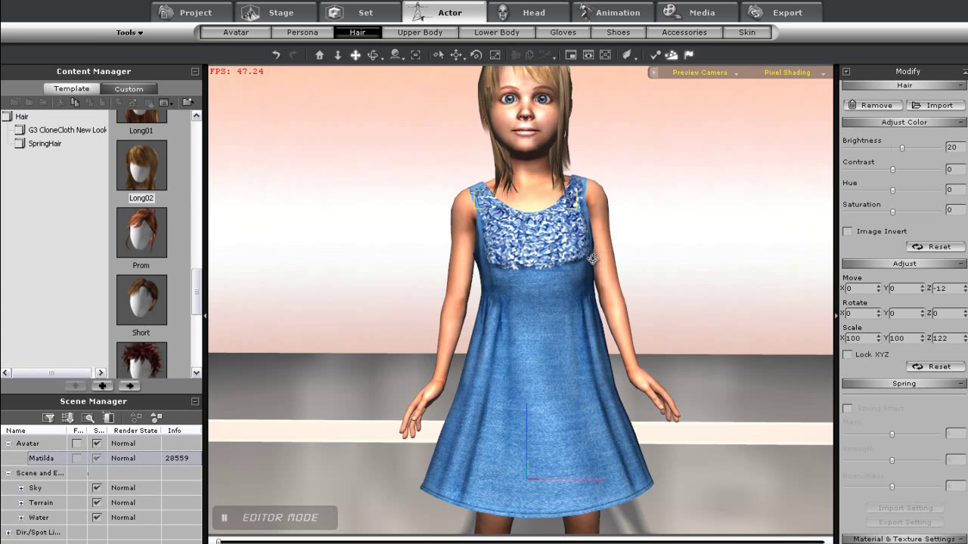
{"action": "left_click", "coordinate": [430, 33]}
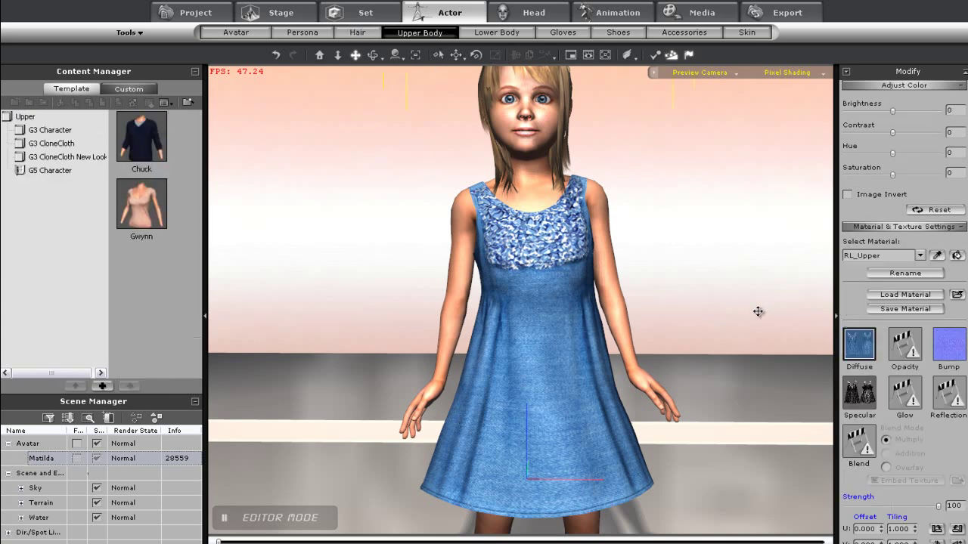
{"action": "left_click", "coordinate": [901, 295]}
{"action": "left_click", "coordinate": [611, 165]}
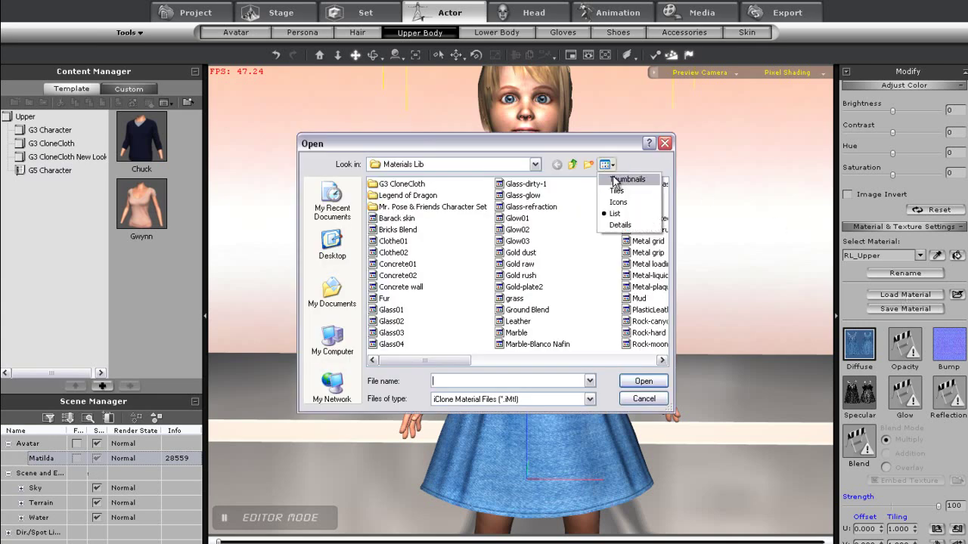
{"action": "left_click", "coordinate": [629, 181]}
{"action": "mouse_move", "coordinate": [663, 201]}
{"action": "left_mouse_down"}
{"action": "mouse_move", "coordinate": [663, 230]}
{"action": "mouse_move", "coordinate": [665, 197]}
{"action": "left_mouse_up"}
{"action": "left_click", "coordinate": [603, 278]}
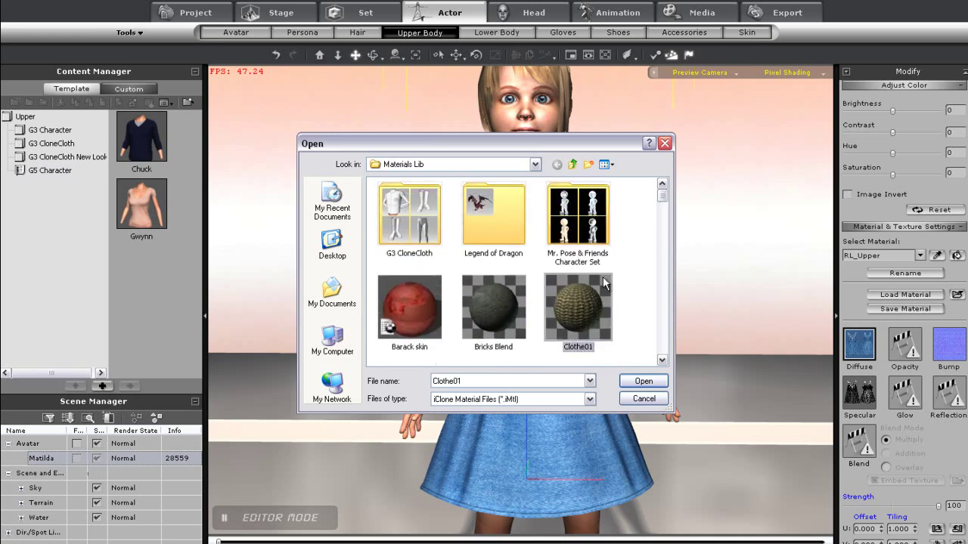
{"action": "left_click", "coordinate": [640, 383]}
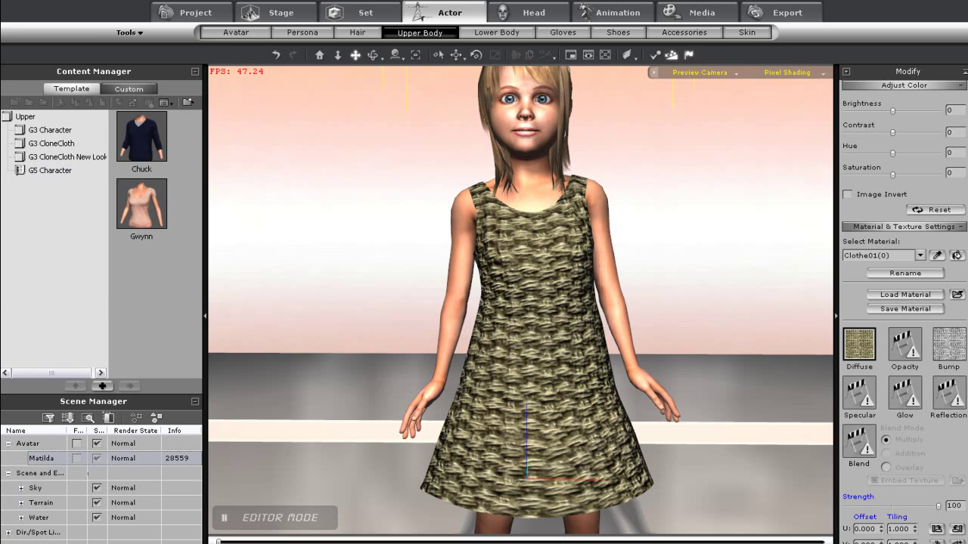
Step: Set the dress material's U and V tiling to 20 and check the weave up close
{"action": "scroll", "coordinate": [904, 317], "scroll_direction": "down", "scroll_amount": 5}
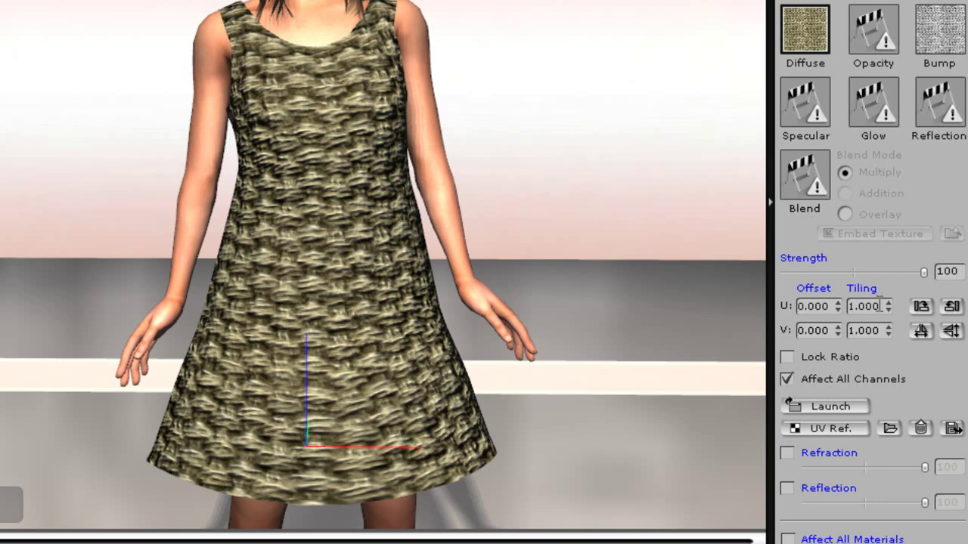
{"action": "type", "text": "20"}
{"action": "key", "text": "Return"}
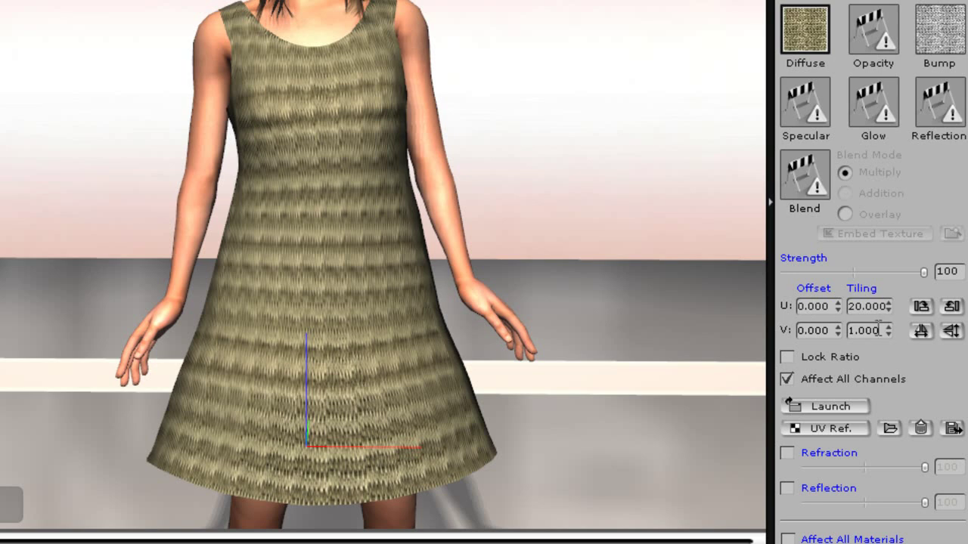
{"action": "type", "text": "20"}
{"action": "key", "text": "Return"}
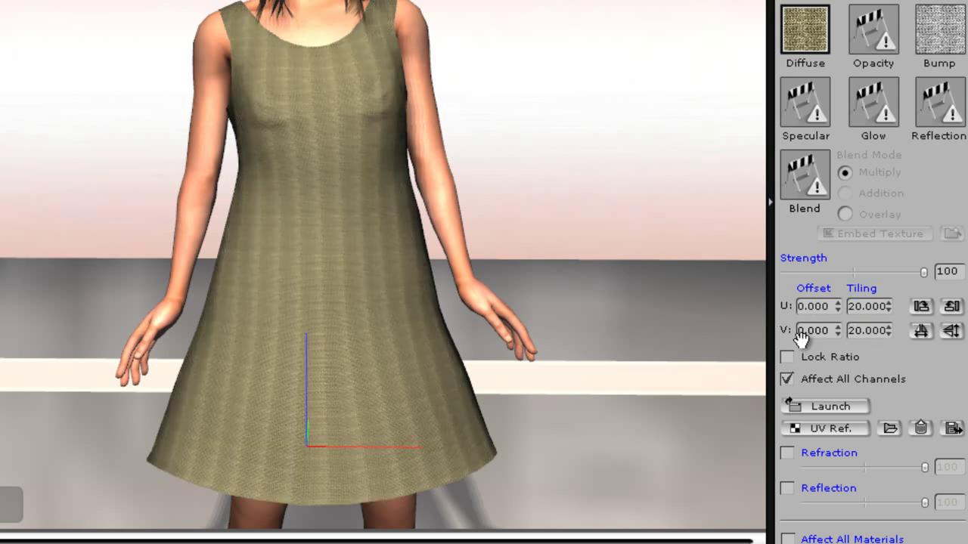
{"action": "left_click_drag", "start_coordinate": [370, 333], "coordinate": [345, 251]}
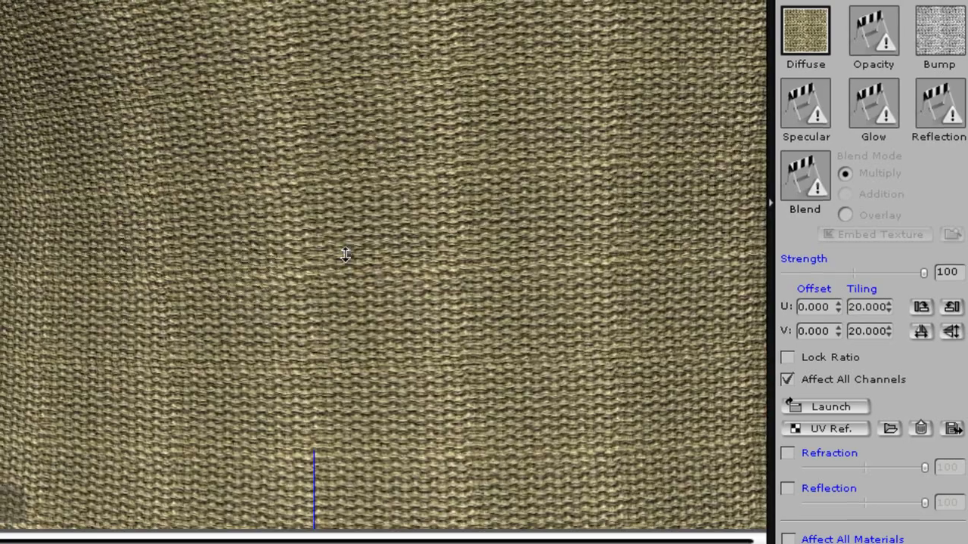
{"action": "scroll", "coordinate": [345, 251], "scroll_direction": "down", "scroll_amount": 10}
{"action": "left_click_drag", "start_coordinate": [483, 388], "coordinate": [484, 382]}
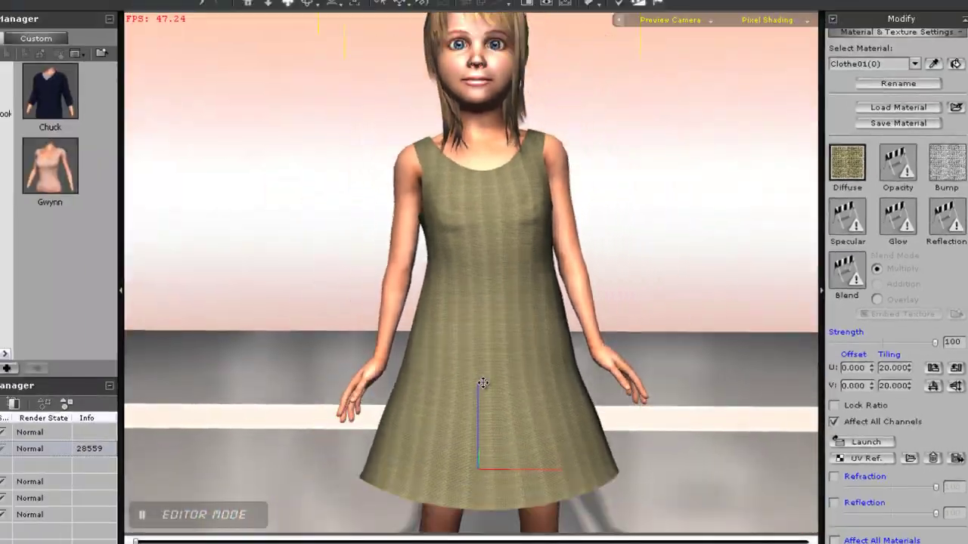
{"action": "right_click_drag", "start_coordinate": [500, 383], "coordinate": [487, 384]}
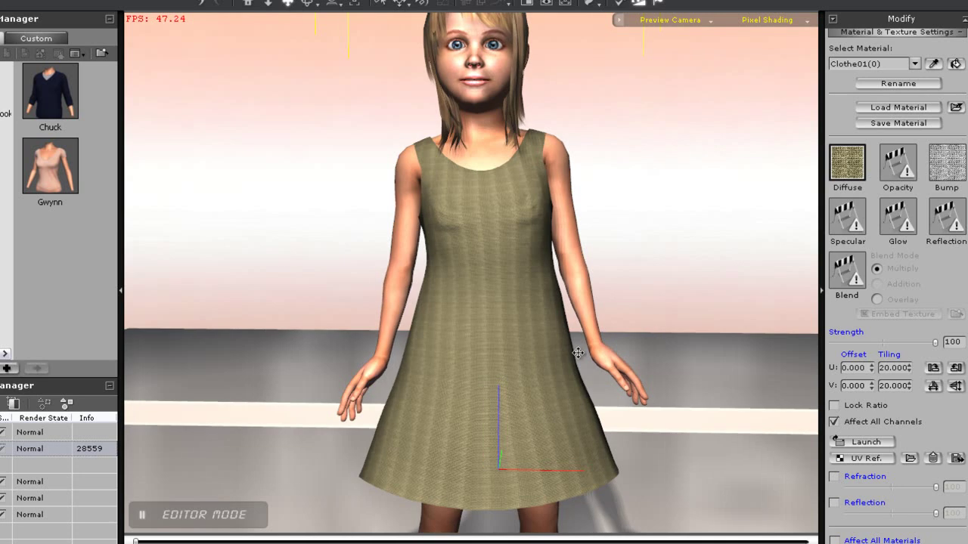
Step: Load the bar-01 image from the Texture library's Bump folder as the dress's bump texture, browsing by thumbnails, and check it on the dress
{"action": "double_click", "coordinate": [947, 163]}
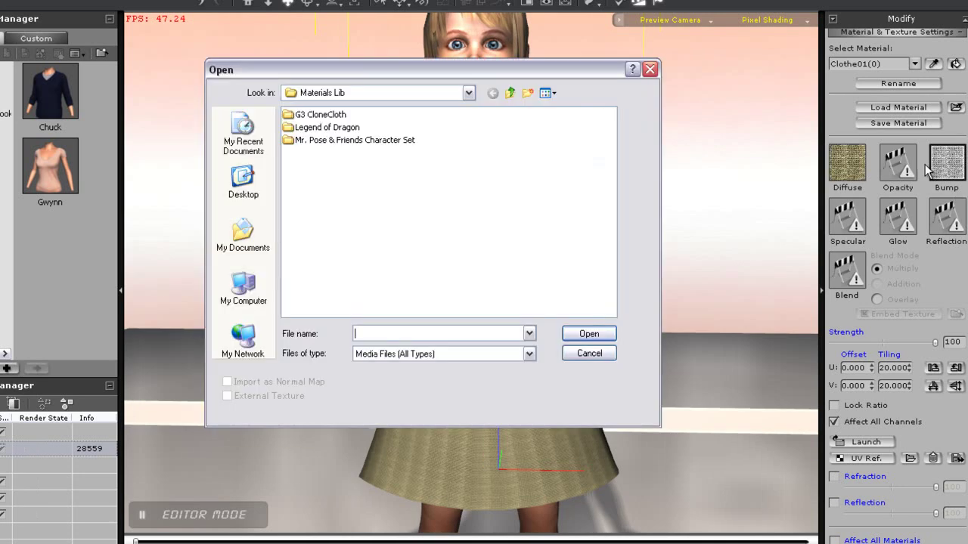
{"action": "left_click", "coordinate": [511, 93]}
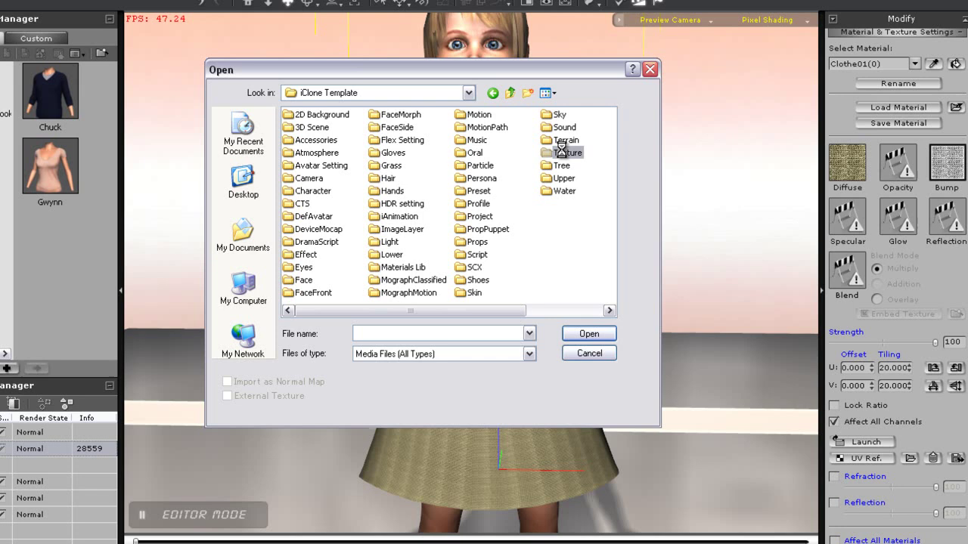
{"action": "double_click", "coordinate": [568, 153]}
{"action": "double_click", "coordinate": [300, 136]}
{"action": "left_click", "coordinate": [546, 93]}
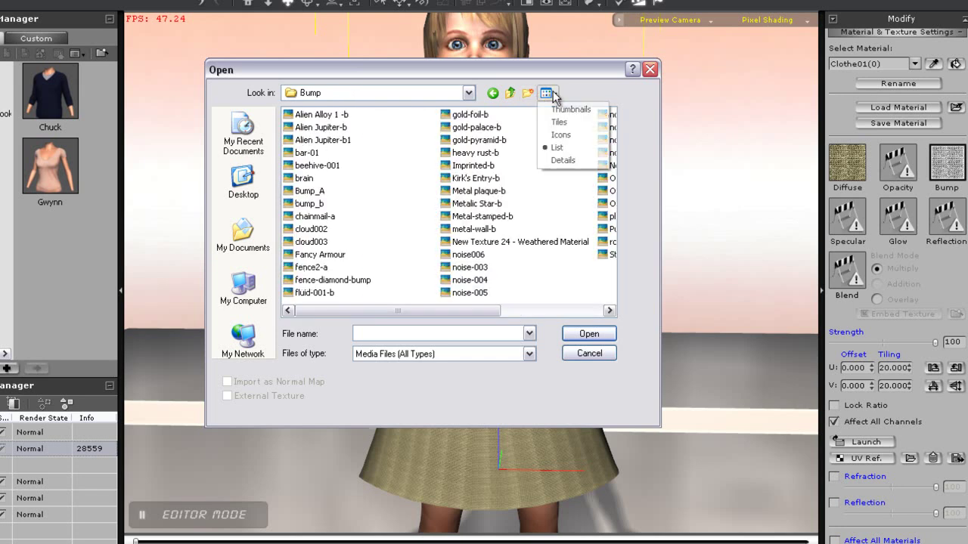
{"action": "left_click", "coordinate": [559, 110]}
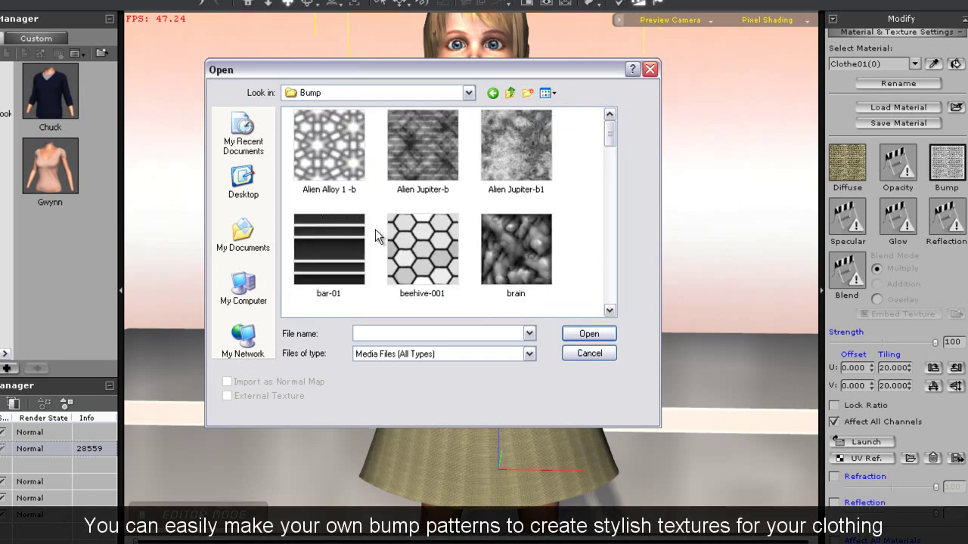
{"action": "left_click", "coordinate": [362, 265]}
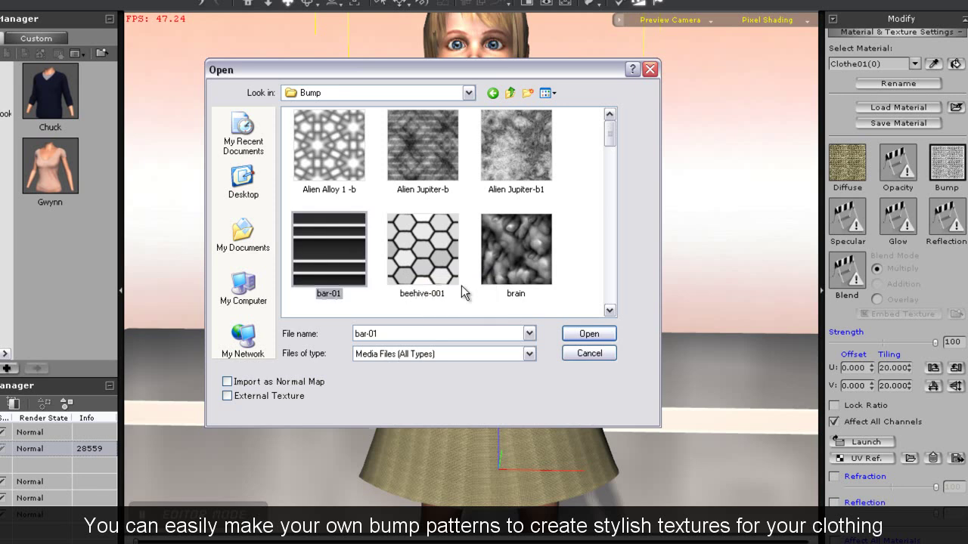
{"action": "left_click", "coordinate": [589, 334]}
{"action": "left_click_drag", "start_coordinate": [550, 314], "coordinate": [544, 285]}
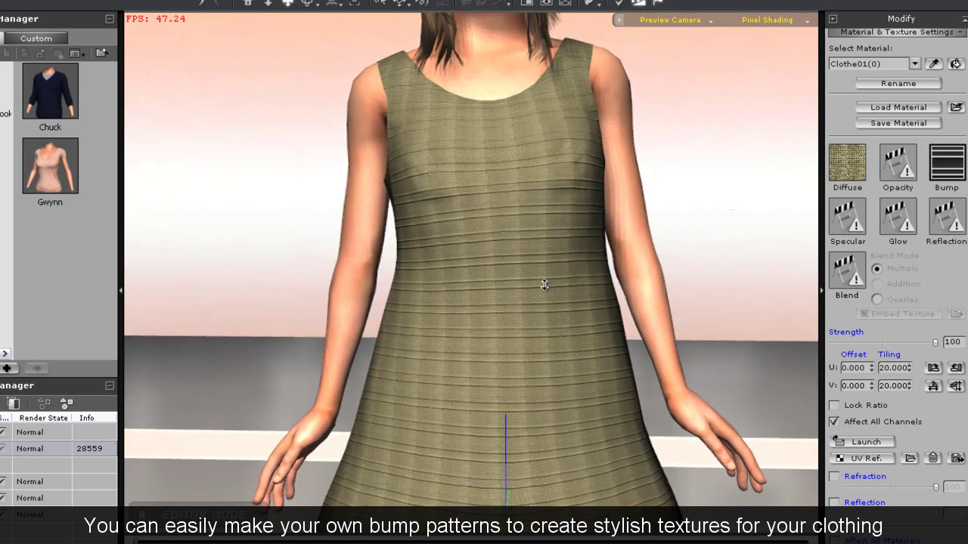
{"action": "right_click_drag", "start_coordinate": [586, 290], "coordinate": [574, 292]}
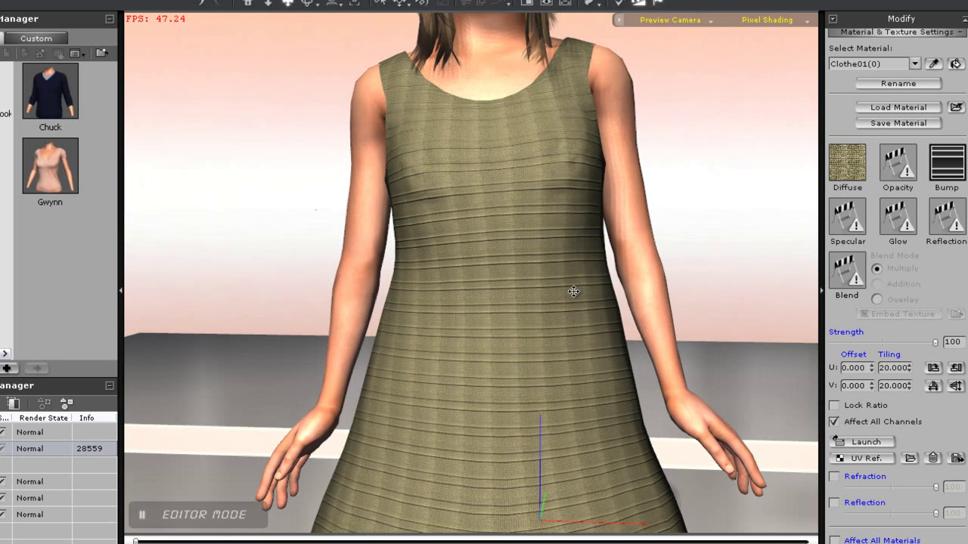
Step: Recolor the dress's diffuse texture pink with brightness 27, hue -36 and saturation 31
{"action": "left_click", "coordinate": [848, 165]}
{"action": "left_click_drag", "start_coordinate": [966, 208], "coordinate": [967, 80]}
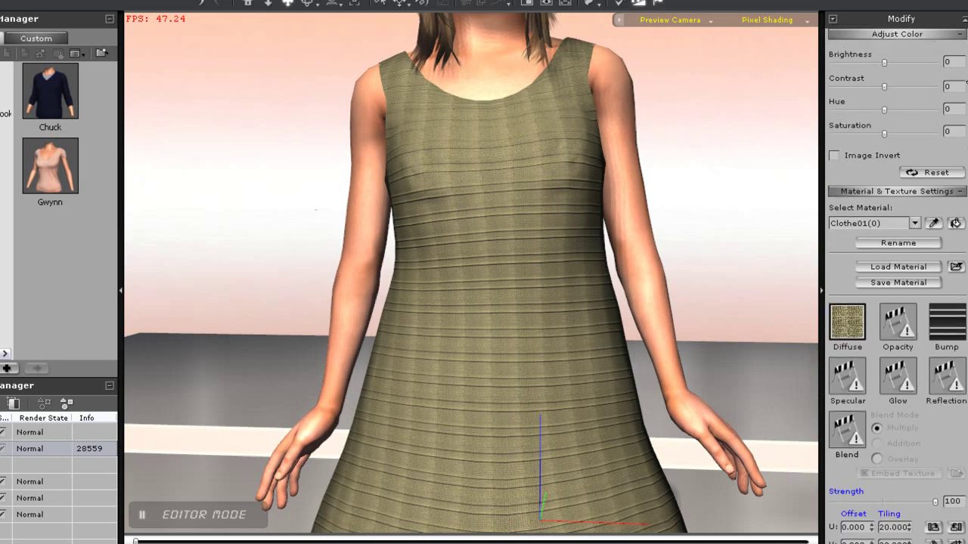
{"action": "mouse_move", "coordinate": [884, 109]}
{"action": "left_mouse_down"}
{"action": "mouse_move", "coordinate": [907, 110]}
{"action": "mouse_move", "coordinate": [866, 111]}
{"action": "left_mouse_up"}
{"action": "left_click_drag", "start_coordinate": [887, 62], "coordinate": [898, 63]}
{"action": "left_click_drag", "start_coordinate": [884, 133], "coordinate": [901, 134]}
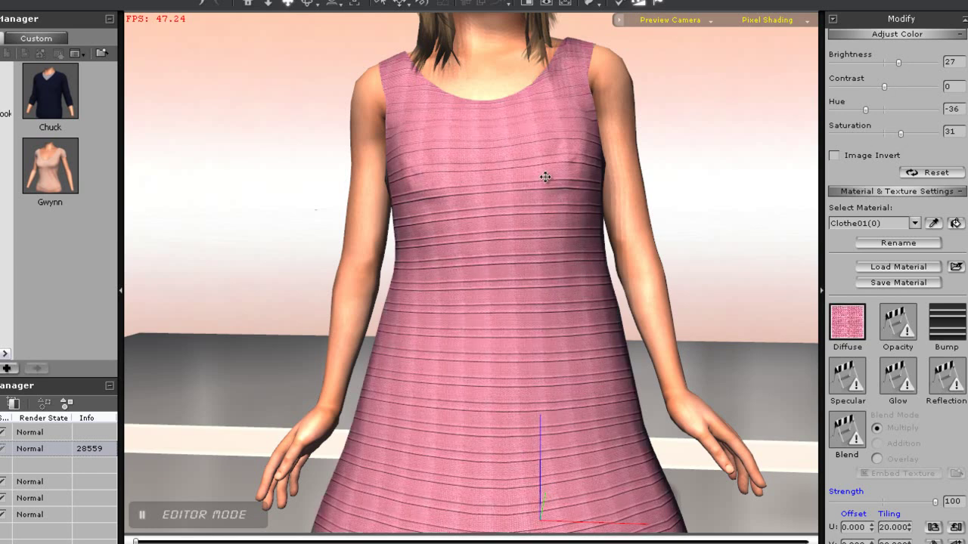
{"action": "scroll", "coordinate": [545, 185], "scroll_direction": "down", "scroll_amount": 5}
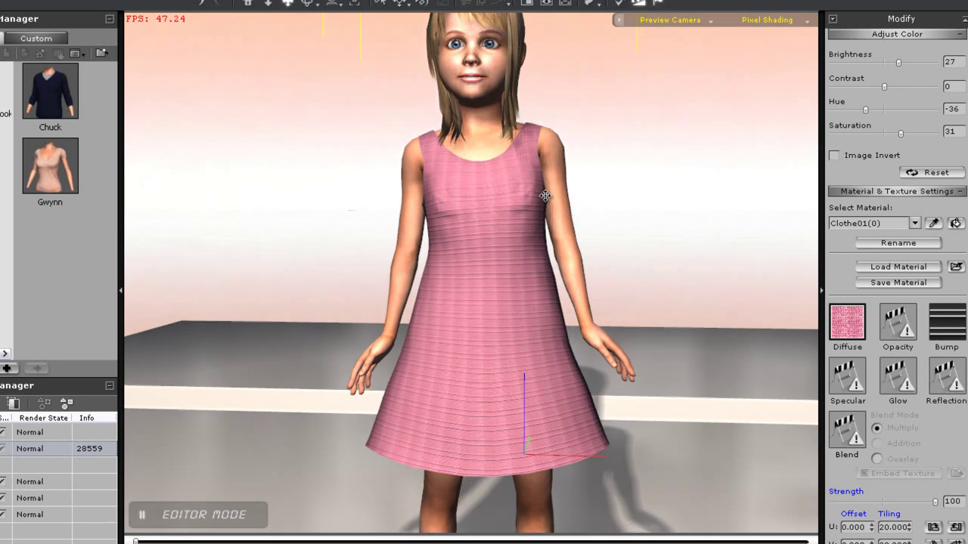
{"action": "left_click_drag", "start_coordinate": [547, 230], "coordinate": [528, 190]}
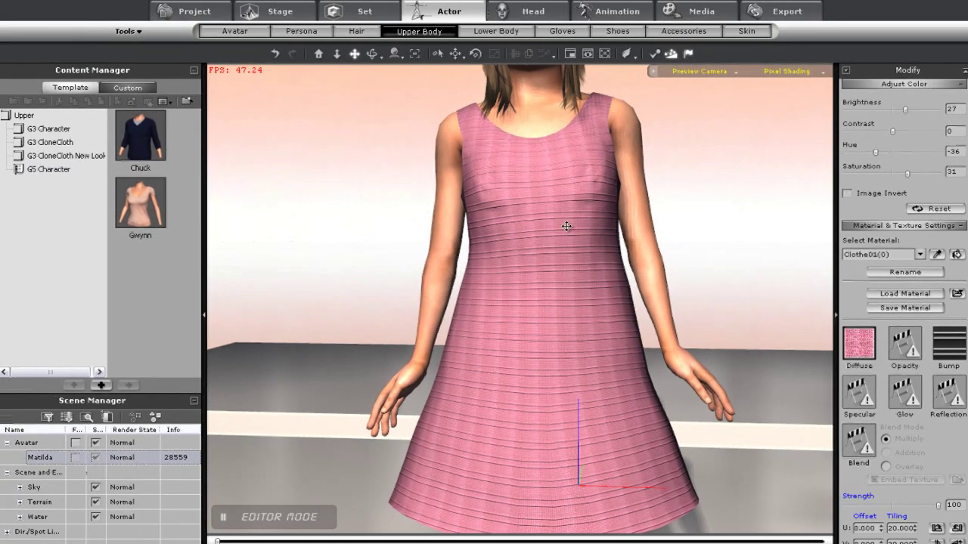
Step: Dress the avatar in the Gwynn trousers from the G5 Character lower-body collection
{"action": "scroll", "coordinate": [538, 262], "scroll_direction": "down", "scroll_amount": 4}
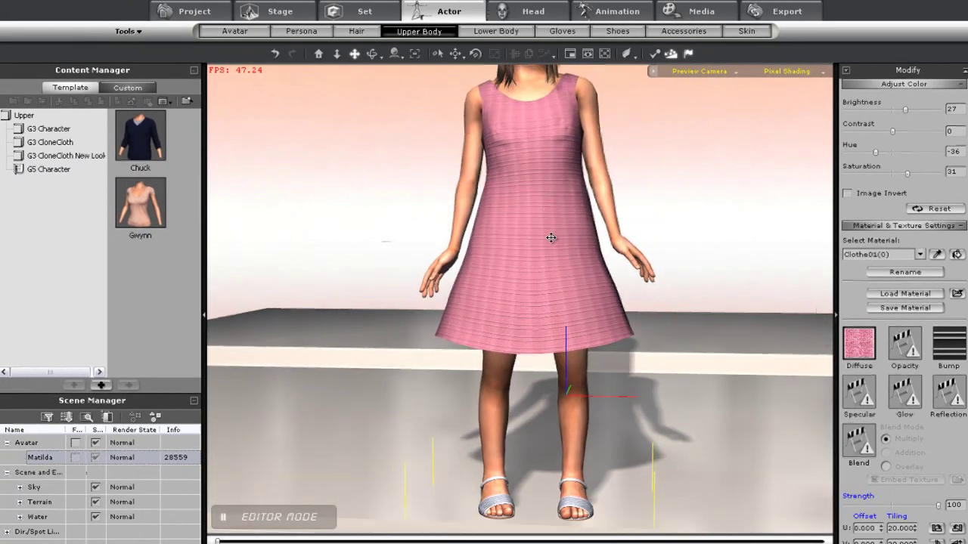
{"action": "left_click", "coordinate": [496, 31]}
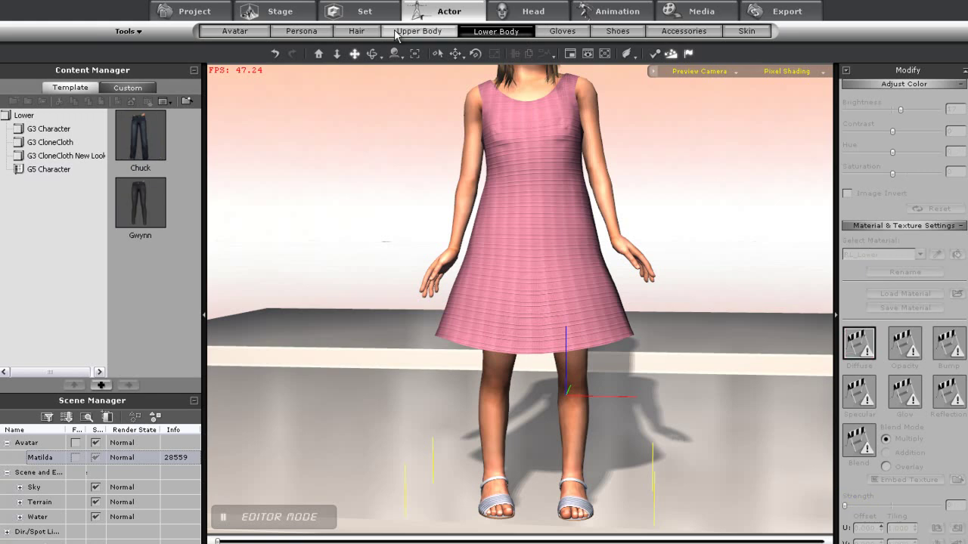
{"action": "left_click", "coordinate": [36, 143]}
{"action": "left_click", "coordinate": [56, 156]}
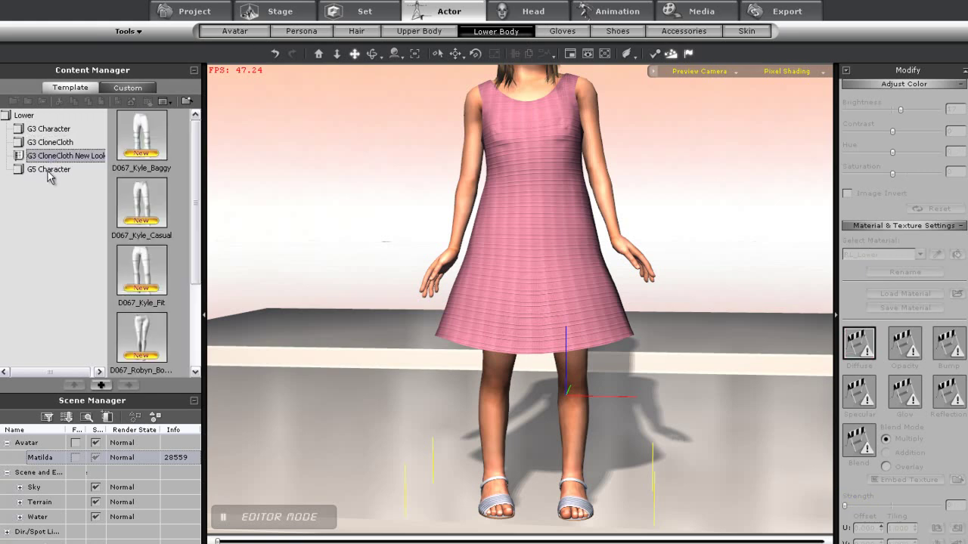
{"action": "left_click", "coordinate": [52, 170]}
{"action": "double_click", "coordinate": [143, 202]}
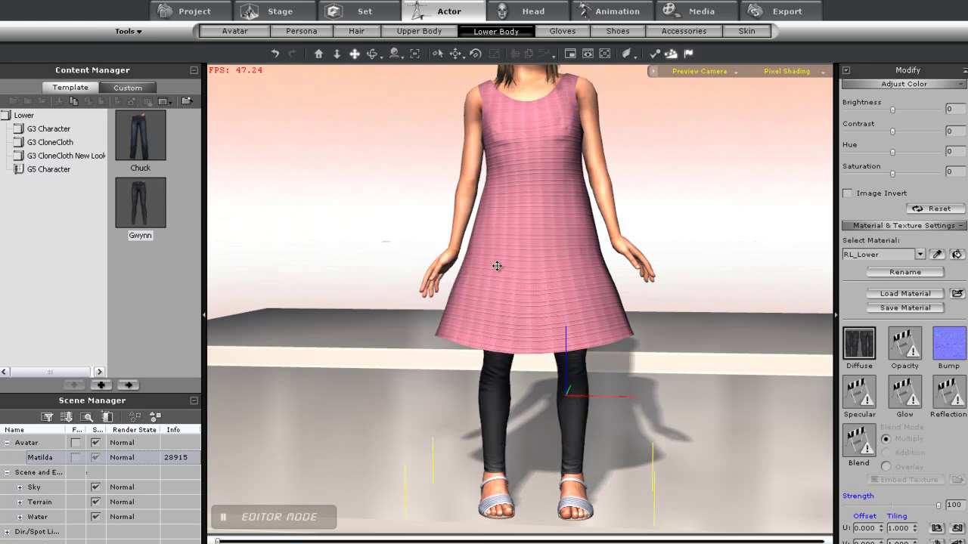
Step: Lighten the trousers with brightness 20 and saturation -3, keeping the hue at 0
{"action": "left_click_drag", "start_coordinate": [893, 153], "coordinate": [874, 152]}
{"action": "mouse_move", "coordinate": [893, 174]}
{"action": "left_mouse_down"}
{"action": "mouse_move", "coordinate": [876, 174]}
{"action": "mouse_move", "coordinate": [891, 173]}
{"action": "left_mouse_up"}
{"action": "mouse_move", "coordinate": [891, 109]}
{"action": "left_mouse_down"}
{"action": "mouse_move", "coordinate": [883, 112]}
{"action": "mouse_move", "coordinate": [902, 114]}
{"action": "left_mouse_up"}
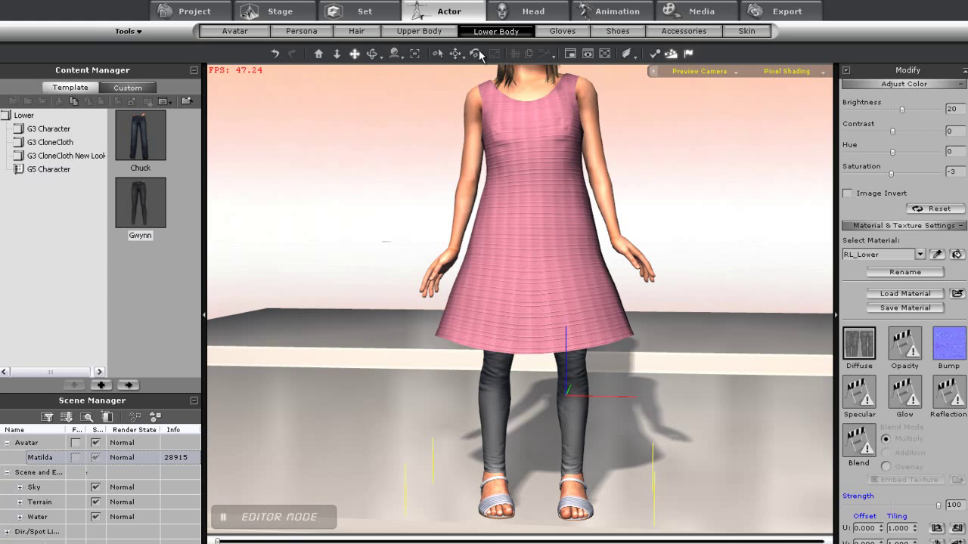
Step: Replace the avatar's sandals with the Gwynn shoes and view the whole outfit
{"action": "left_click", "coordinate": [569, 36]}
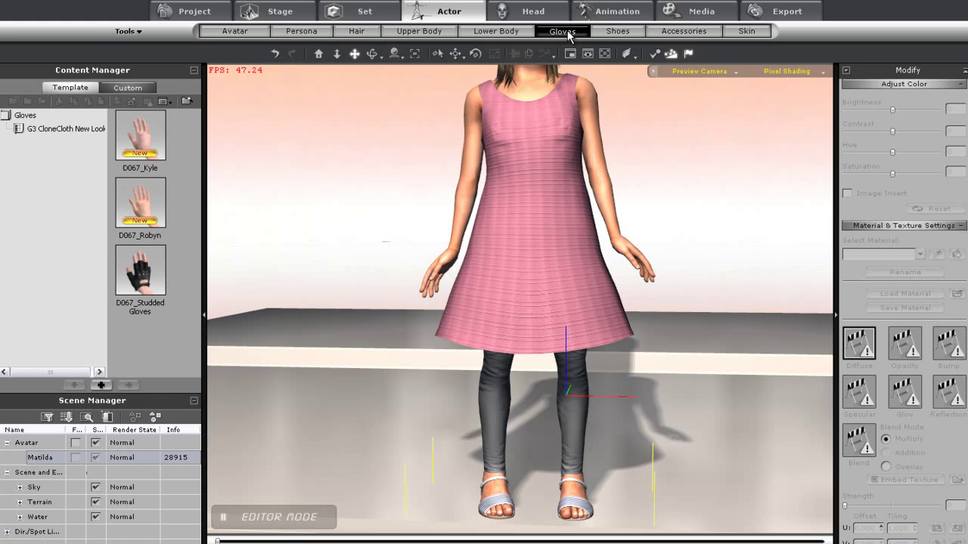
{"action": "left_click", "coordinate": [615, 35]}
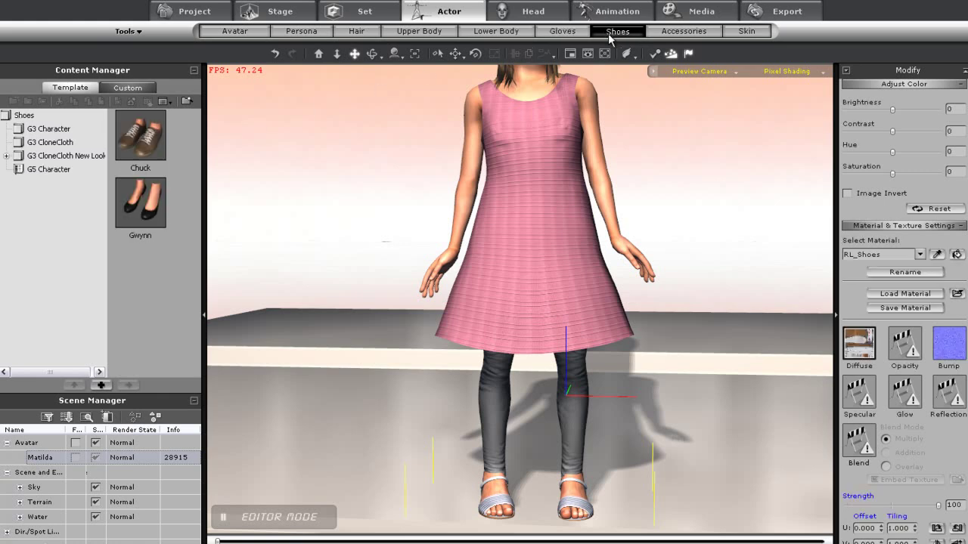
{"action": "double_click", "coordinate": [142, 216]}
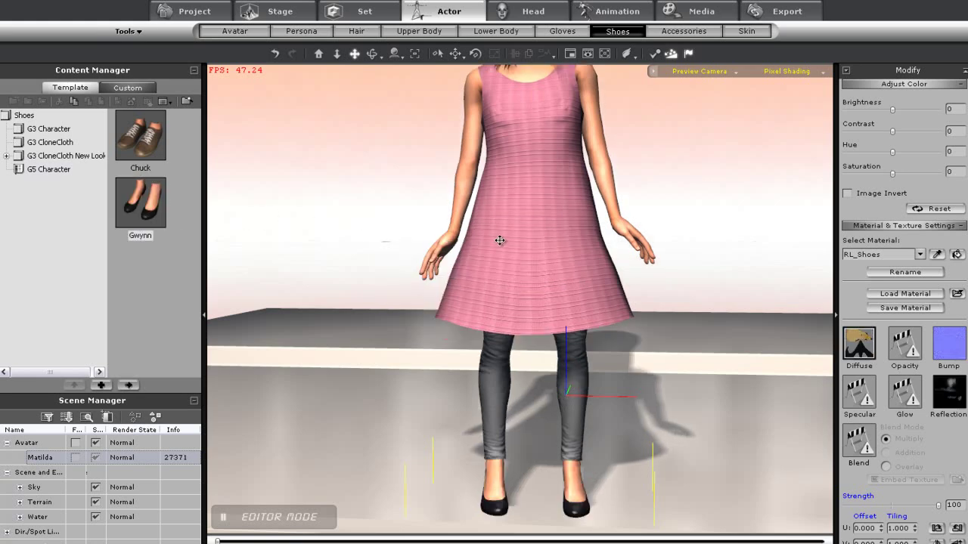
{"action": "right_click_drag", "start_coordinate": [543, 202], "coordinate": [542, 220]}
{"action": "left_click_drag", "start_coordinate": [543, 220], "coordinate": [538, 256]}
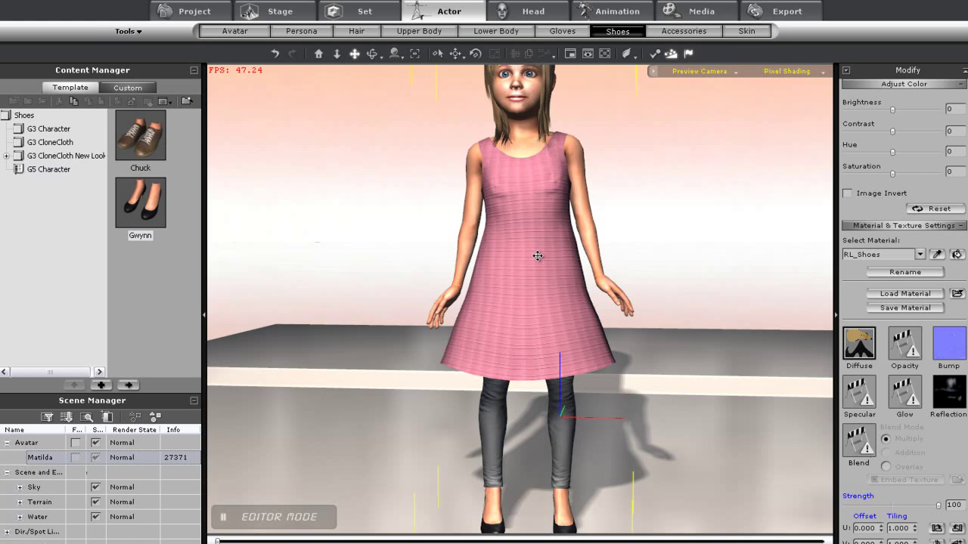
{"action": "right_click_drag", "start_coordinate": [615, 310], "coordinate": [651, 309]}
{"action": "scroll", "coordinate": [581, 244], "scroll_direction": "down", "scroll_amount": 1}
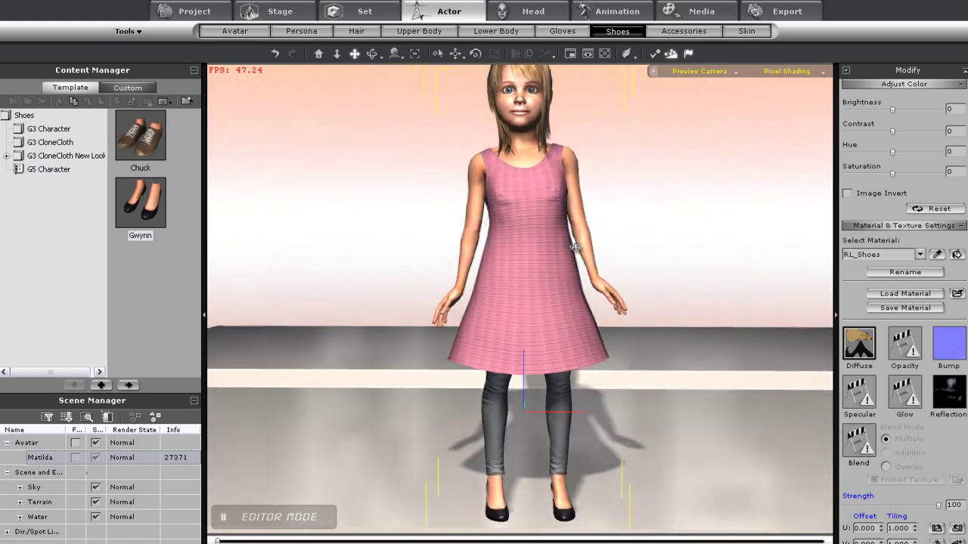
{"action": "left_click_drag", "start_coordinate": [583, 251], "coordinate": [579, 276]}
Step: Add the Bangle_Duchess accessory from the G5 Accessory Collection to the avatar's wrist
{"action": "left_click", "coordinate": [684, 31]}
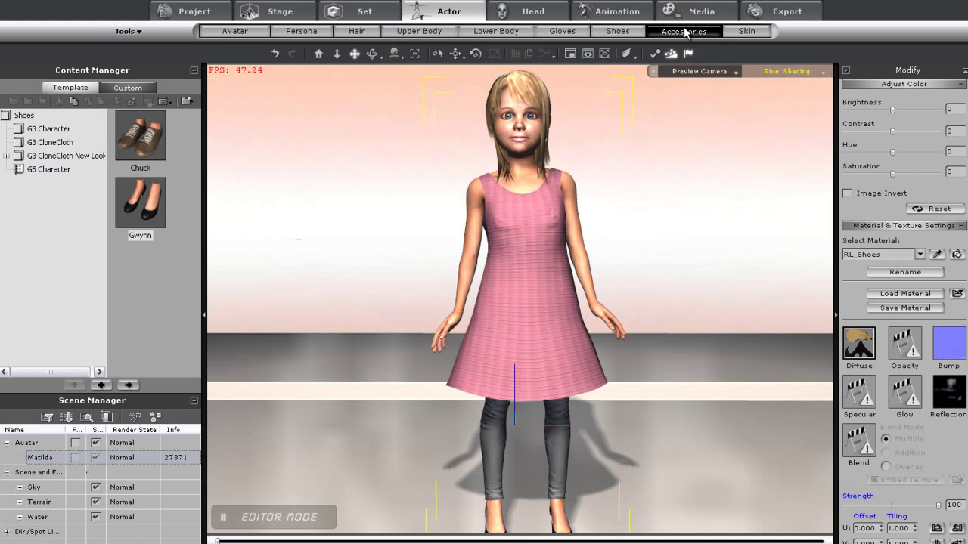
{"action": "left_click", "coordinate": [47, 142]}
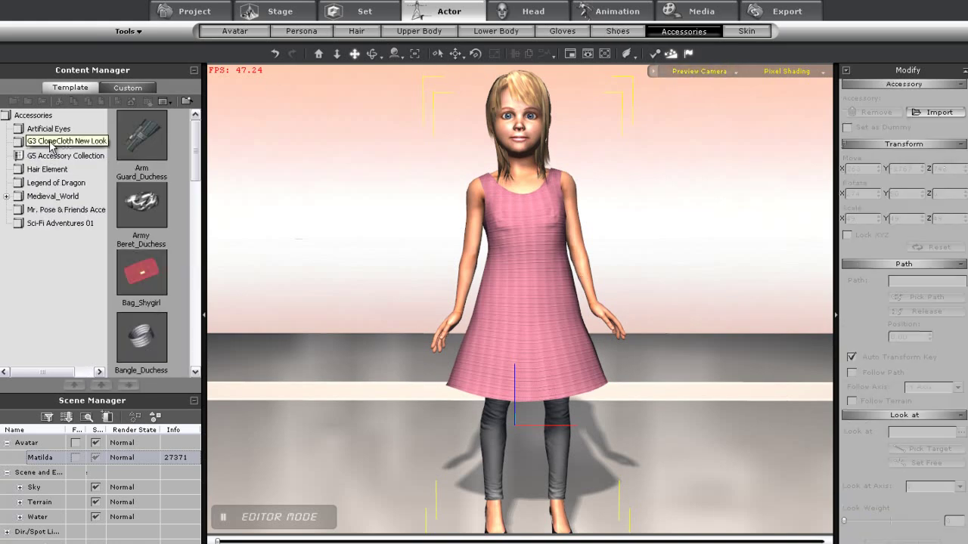
{"action": "left_click", "coordinate": [53, 155]}
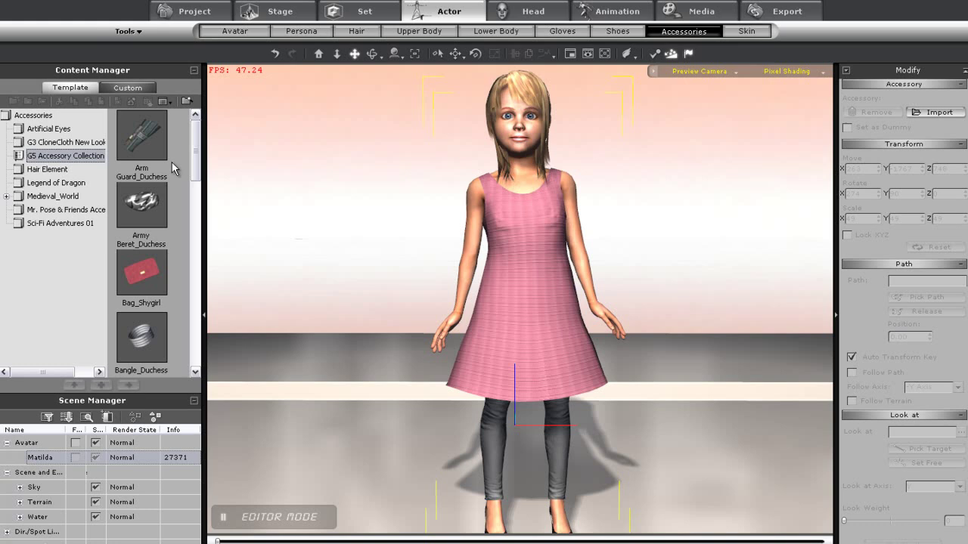
{"action": "left_click_drag", "start_coordinate": [196, 151], "coordinate": [201, 188]}
{"action": "double_click", "coordinate": [155, 181]}
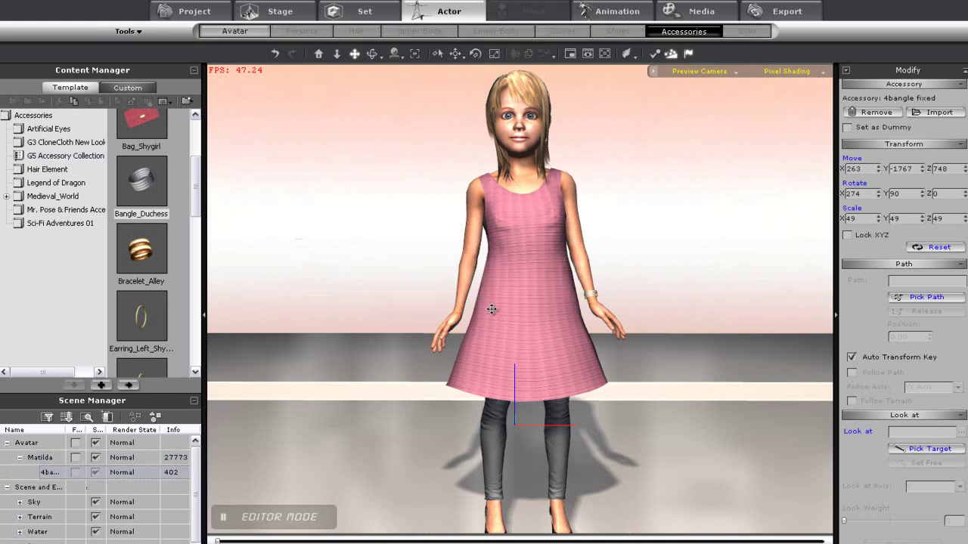
Step: Examine the bangle's fit on the wrist from several angles, up close and with the full figure in view
{"action": "left_click_drag", "start_coordinate": [597, 393], "coordinate": [595, 331]}
{"action": "right_click_drag", "start_coordinate": [687, 320], "coordinate": [389, 329]}
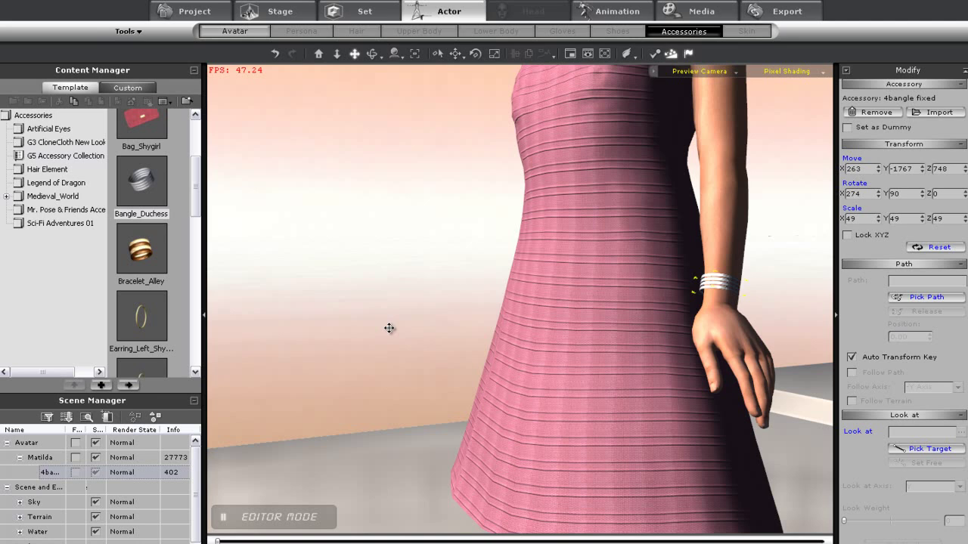
{"action": "left_click_drag", "start_coordinate": [673, 308], "coordinate": [624, 348]}
{"action": "right_click_drag", "start_coordinate": [624, 348], "coordinate": [836, 348]}
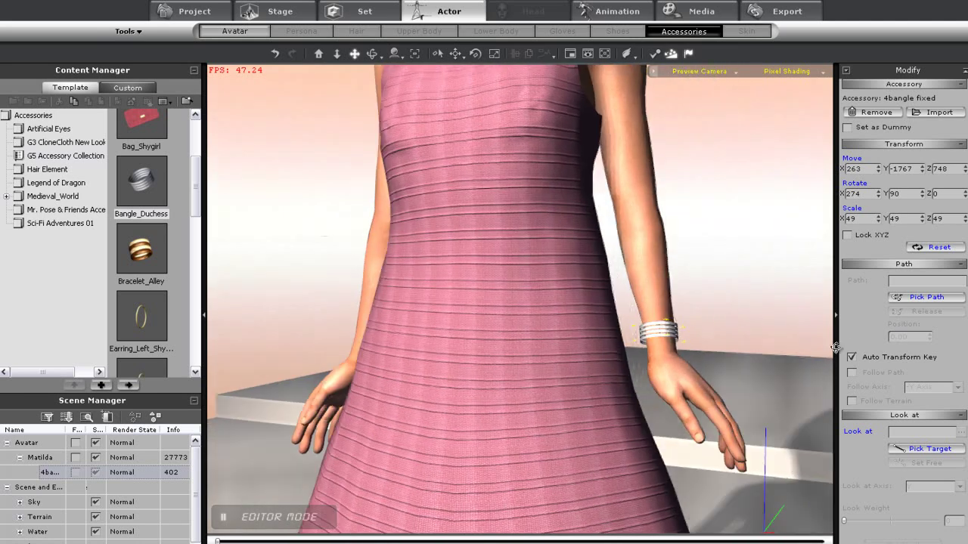
{"action": "scroll", "coordinate": [519, 396], "scroll_direction": "down", "scroll_amount": 5}
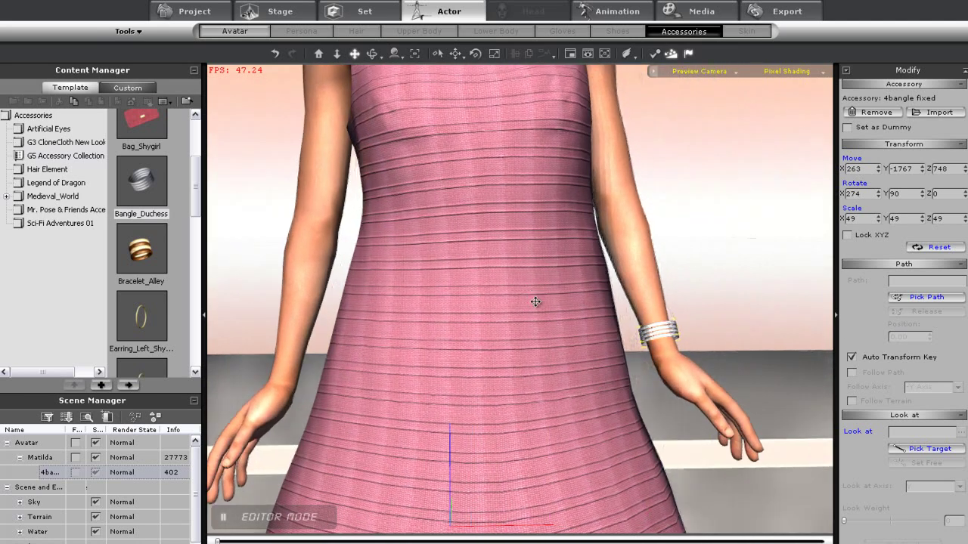
{"action": "scroll", "coordinate": [522, 340], "scroll_direction": "up", "scroll_amount": 4}
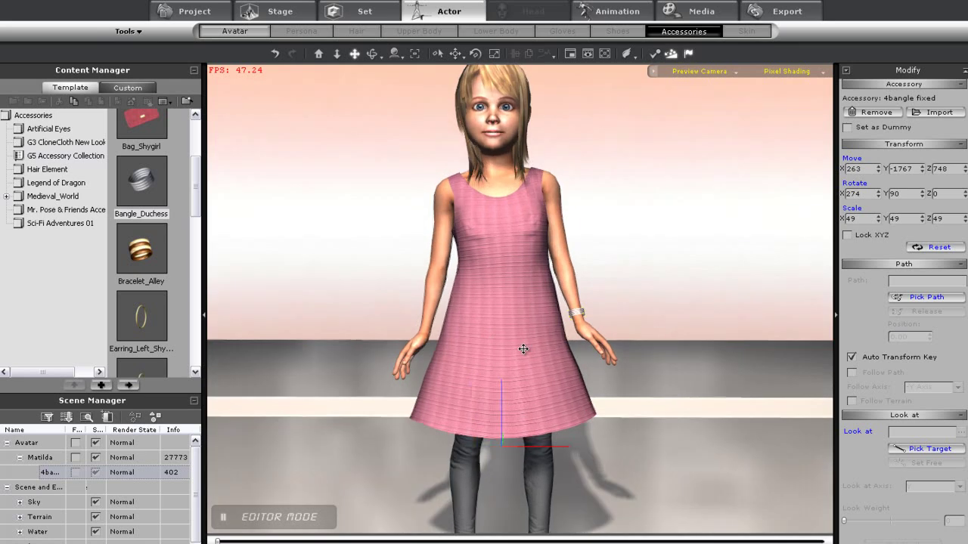
{"action": "scroll", "coordinate": [521, 362], "scroll_direction": "down", "scroll_amount": 1}
{"action": "scroll", "coordinate": [521, 362], "scroll_direction": "down", "scroll_amount": 2}
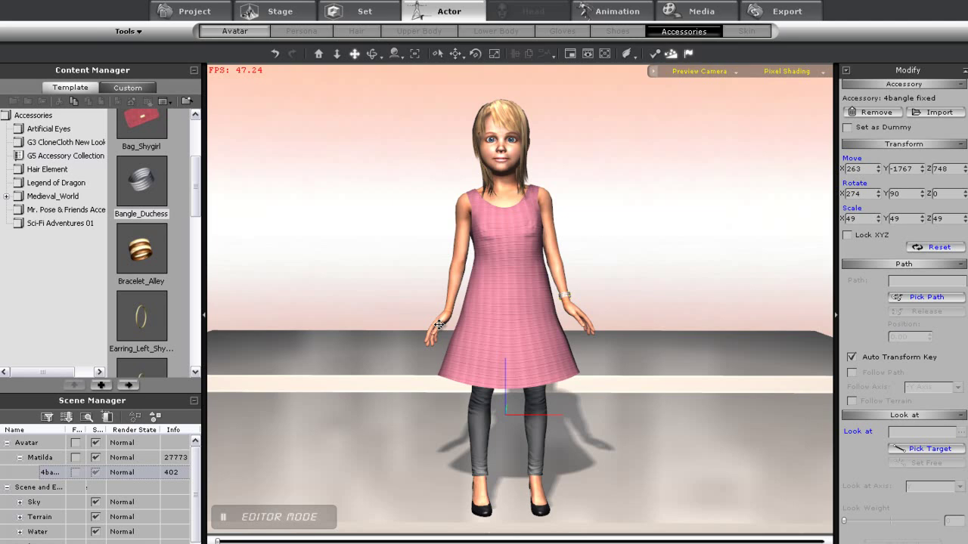
Step: Apply the Skin08 skin template to the avatar
{"action": "left_click", "coordinate": [490, 277]}
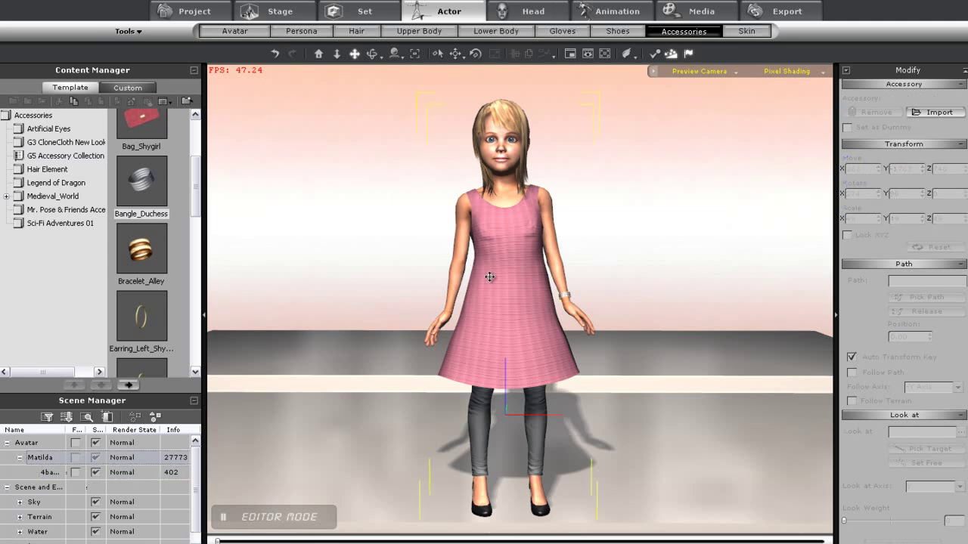
{"action": "left_click", "coordinate": [746, 31]}
{"action": "left_click_drag", "start_coordinate": [589, 138], "coordinate": [583, 180]}
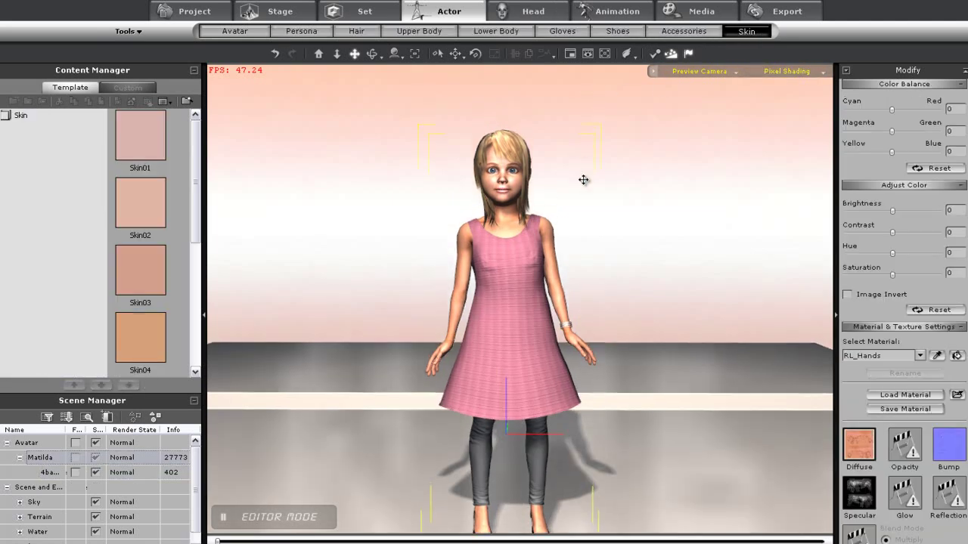
{"action": "left_click_drag", "start_coordinate": [567, 256], "coordinate": [545, 337]}
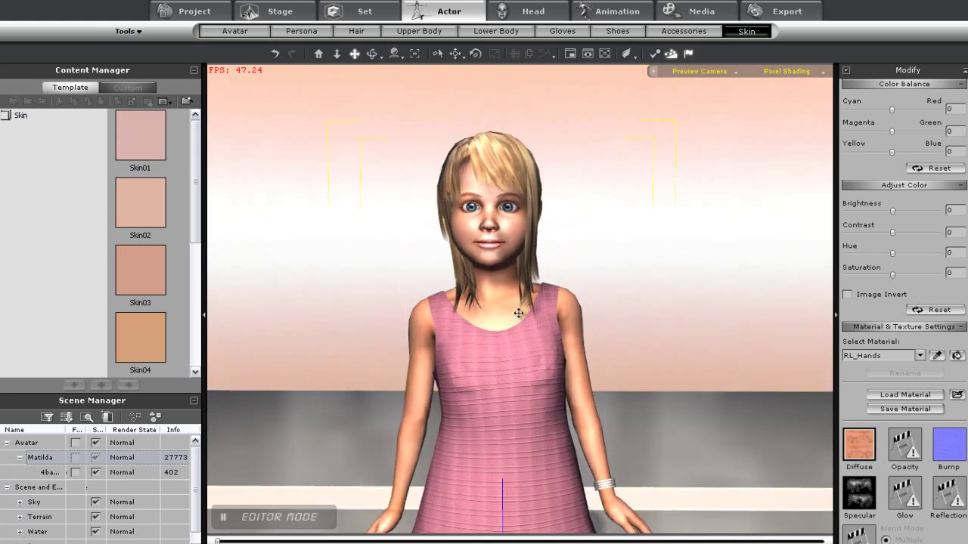
{"action": "left_click_drag", "start_coordinate": [192, 216], "coordinate": [195, 362]}
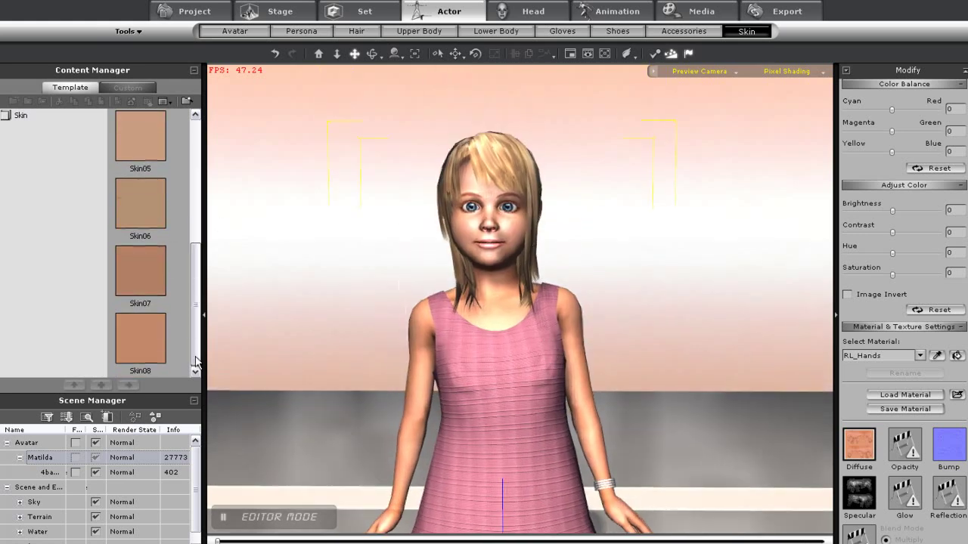
{"action": "double_click", "coordinate": [140, 337]}
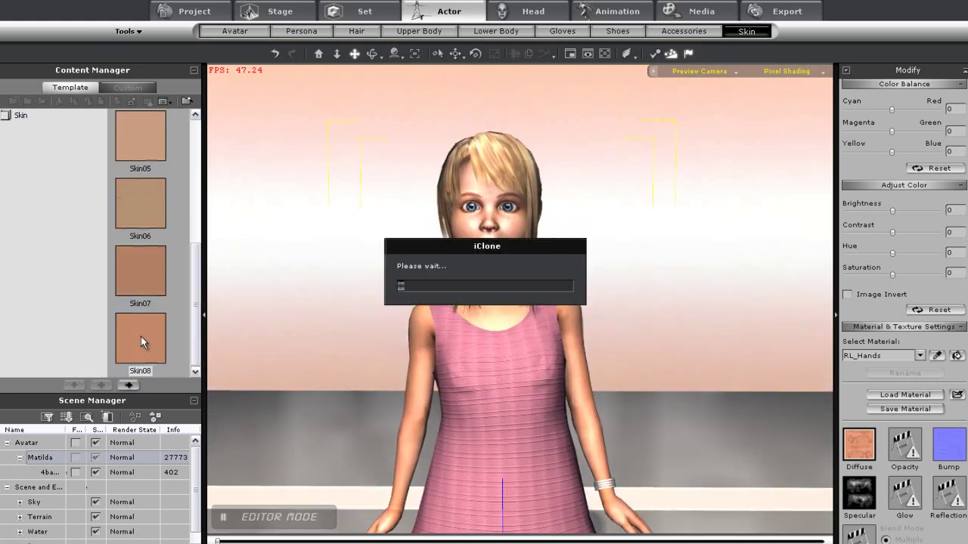
Step: Apply the Skin07 skin template to the avatar and set its brightness to -10
{"action": "double_click", "coordinate": [137, 270]}
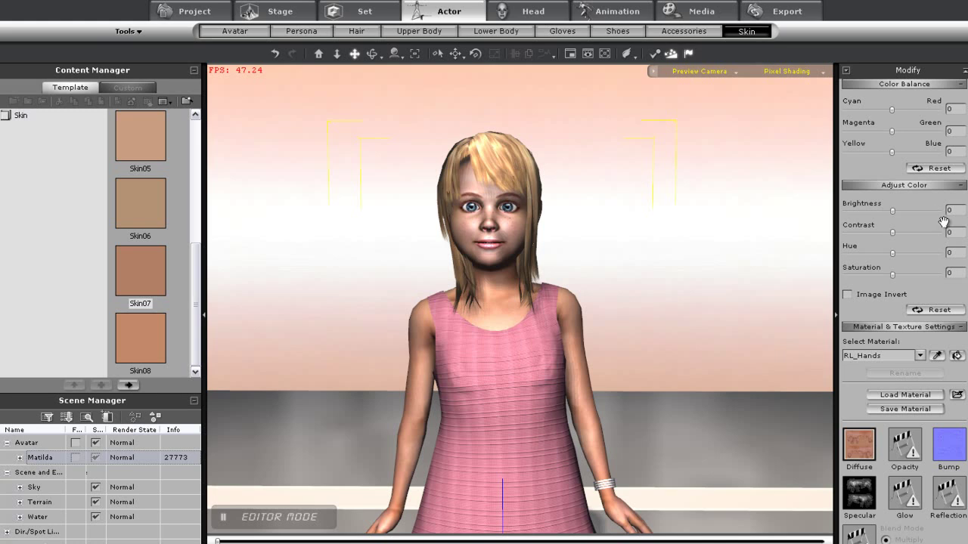
{"action": "left_click_drag", "start_coordinate": [893, 211], "coordinate": [887, 211]}
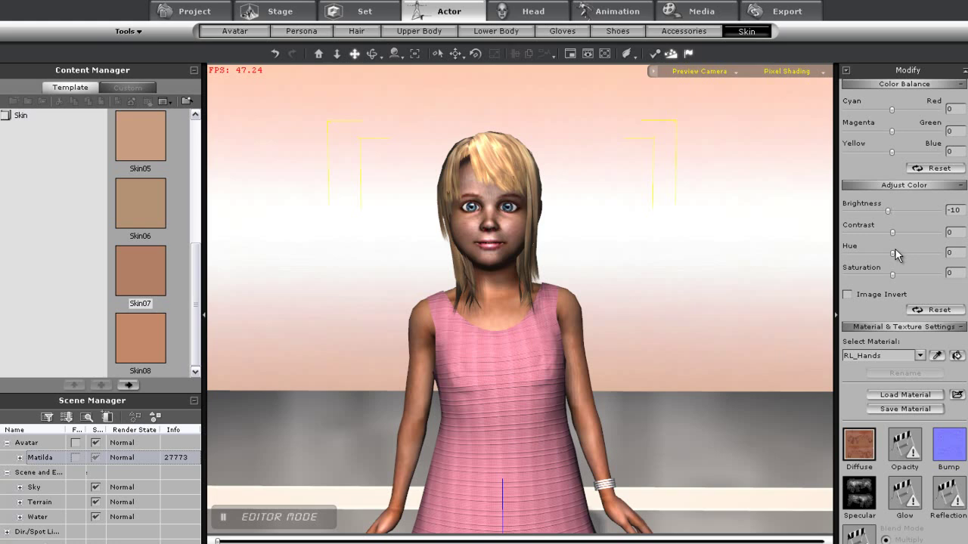
{"action": "left_click_drag", "start_coordinate": [893, 252], "coordinate": [893, 256]}
{"action": "scroll", "coordinate": [575, 278], "scroll_direction": "up", "scroll_amount": 5}
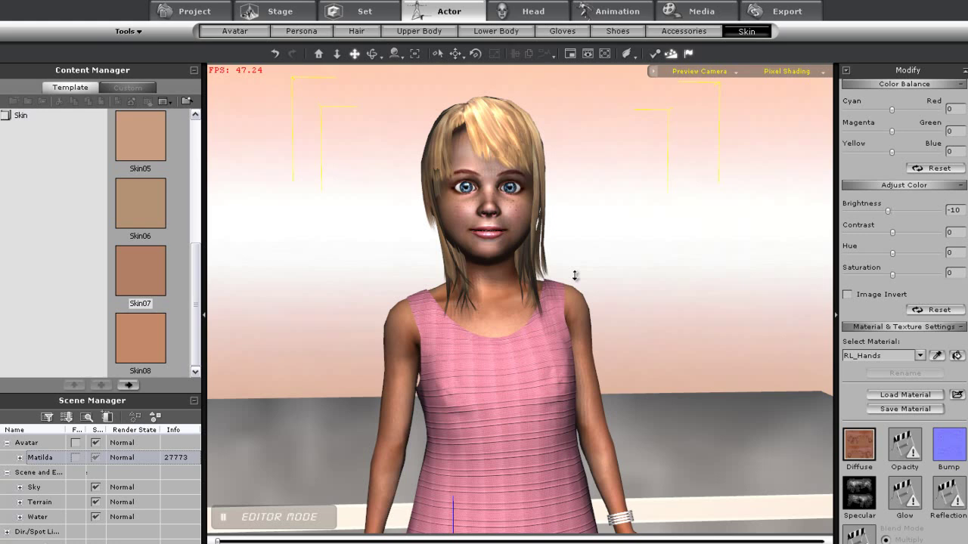
{"action": "left_click_drag", "start_coordinate": [599, 337], "coordinate": [612, 361]}
{"action": "right_click_drag", "start_coordinate": [612, 360], "coordinate": [587, 360]}
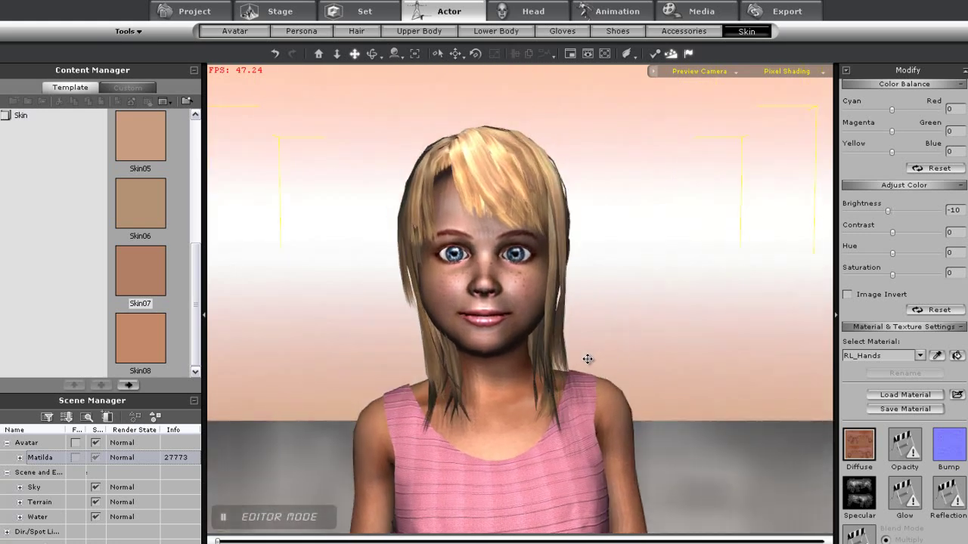
Step: Try the 35_Cartoon_B eye template on the avatar and replace it with 24_Green_D
{"action": "left_click", "coordinate": [536, 10]}
{"action": "left_click_drag", "start_coordinate": [543, 212], "coordinate": [546, 228]}
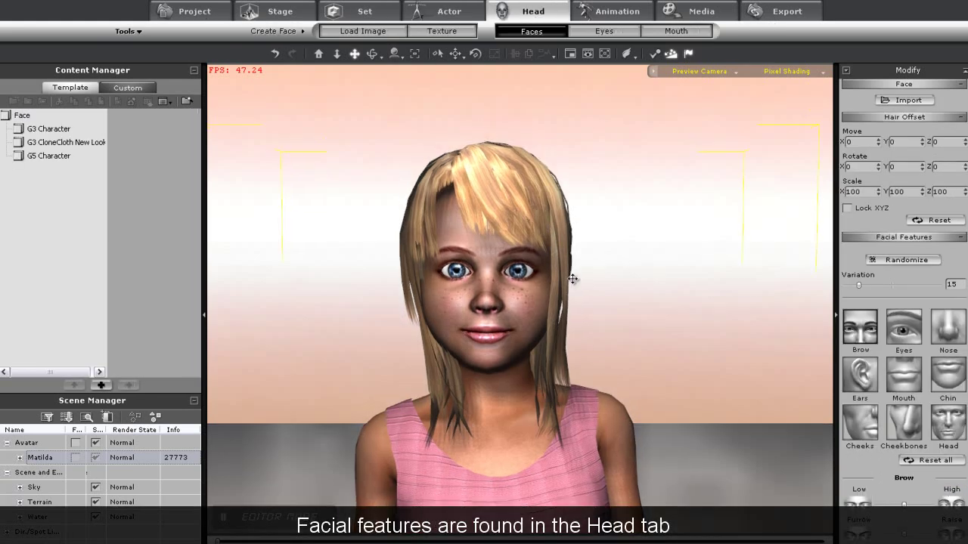
{"action": "scroll", "coordinate": [572, 259], "scroll_direction": "up", "scroll_amount": 5}
{"action": "scroll", "coordinate": [572, 260], "scroll_direction": "down", "scroll_amount": 2}
{"action": "left_click_drag", "start_coordinate": [572, 260], "coordinate": [602, 302]}
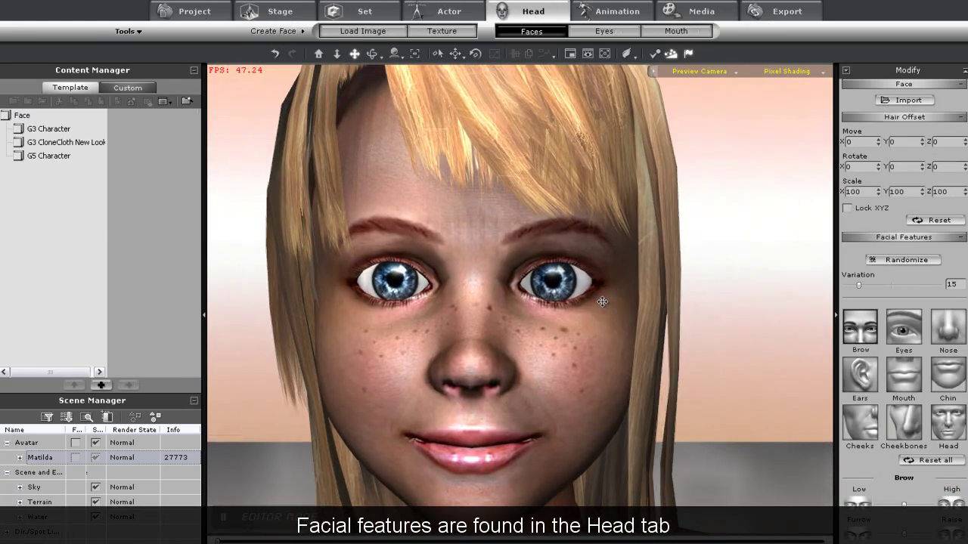
{"action": "scroll", "coordinate": [602, 302], "scroll_direction": "down", "scroll_amount": 3}
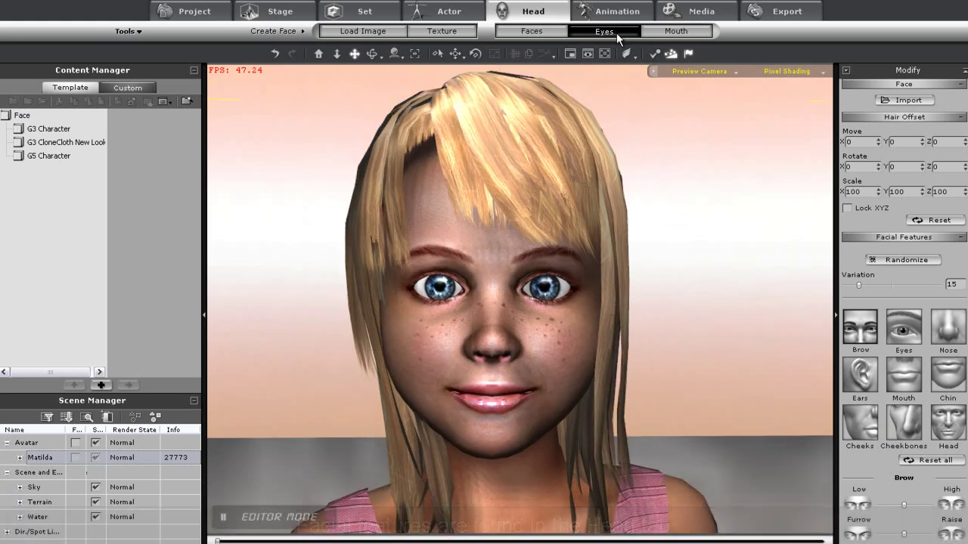
{"action": "left_click", "coordinate": [616, 33]}
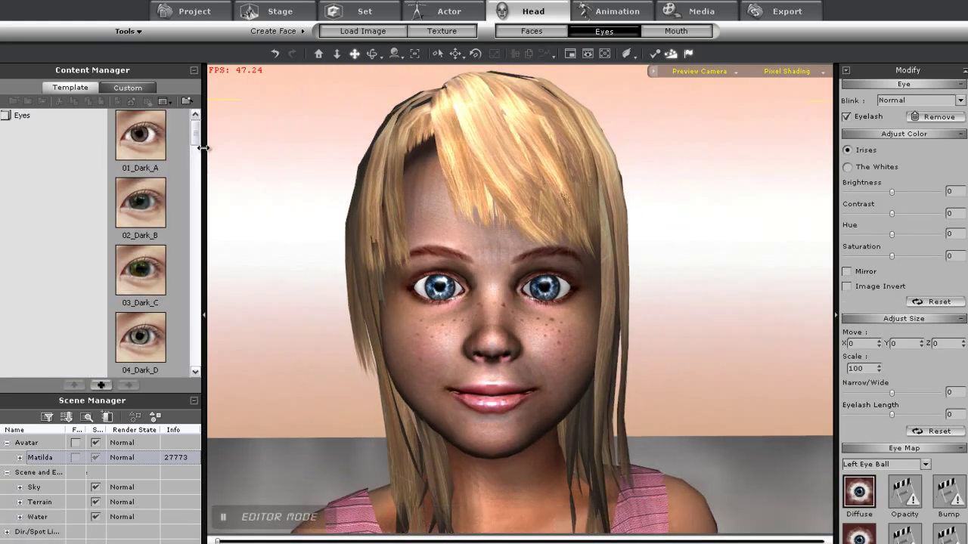
{"action": "left_click_drag", "start_coordinate": [195, 133], "coordinate": [195, 349]}
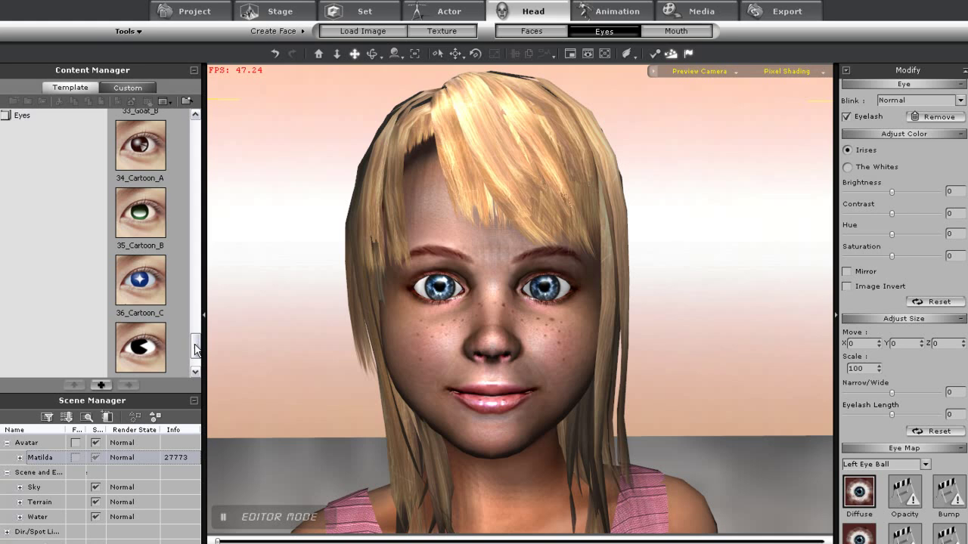
{"action": "double_click", "coordinate": [151, 223]}
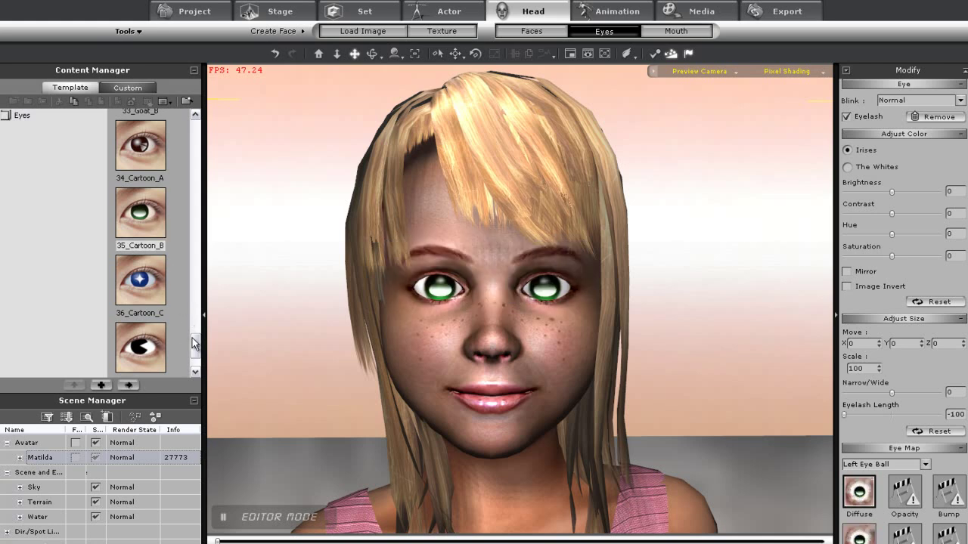
{"action": "left_click_drag", "start_coordinate": [195, 344], "coordinate": [195, 268]}
{"action": "double_click", "coordinate": [139, 277]}
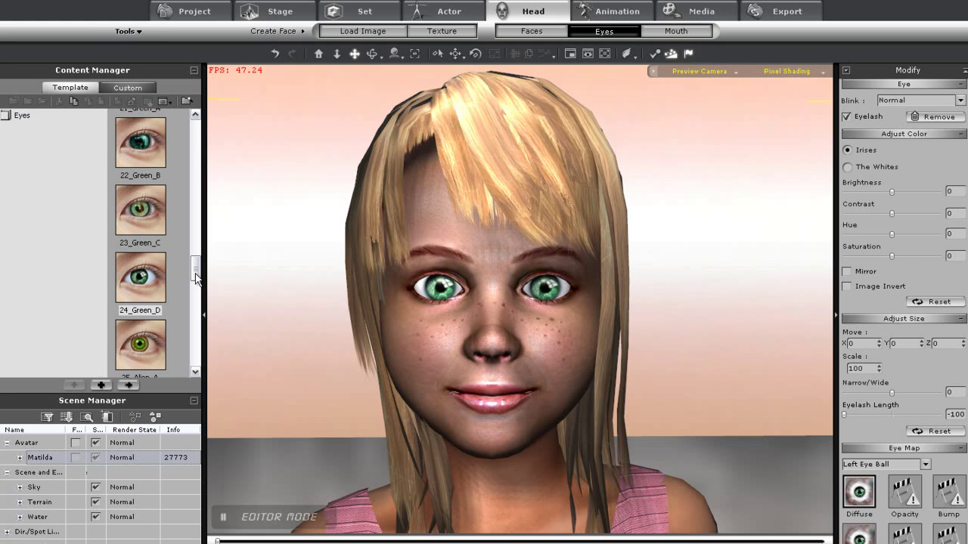
Step: Turn on mirrored eye adjustment and set the irises to brightness 3, contrast 51, hue 30 and saturation 38
{"action": "left_click_drag", "start_coordinate": [195, 277], "coordinate": [195, 130]}
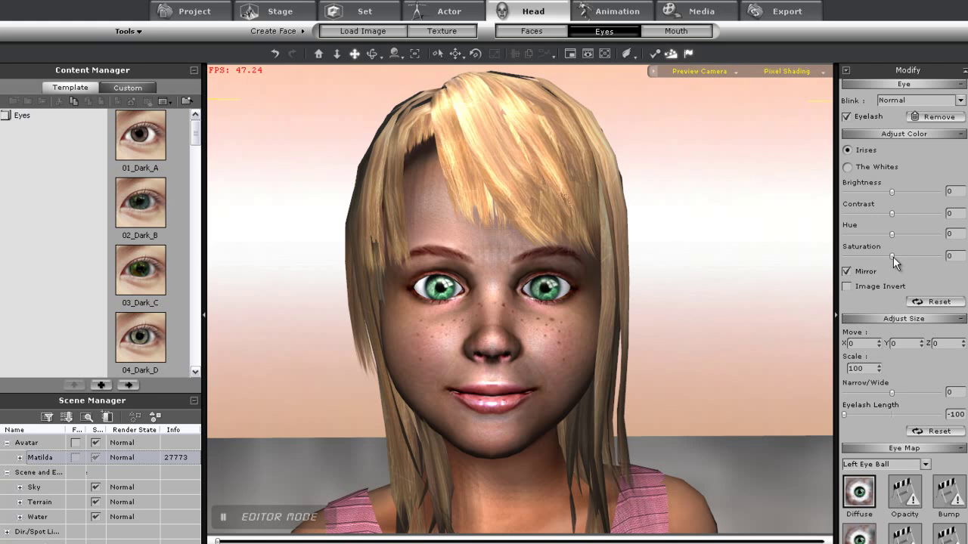
{"action": "mouse_move", "coordinate": [892, 235]}
{"action": "left_mouse_down"}
{"action": "mouse_move", "coordinate": [918, 235]}
{"action": "mouse_move", "coordinate": [907, 240]}
{"action": "left_mouse_up"}
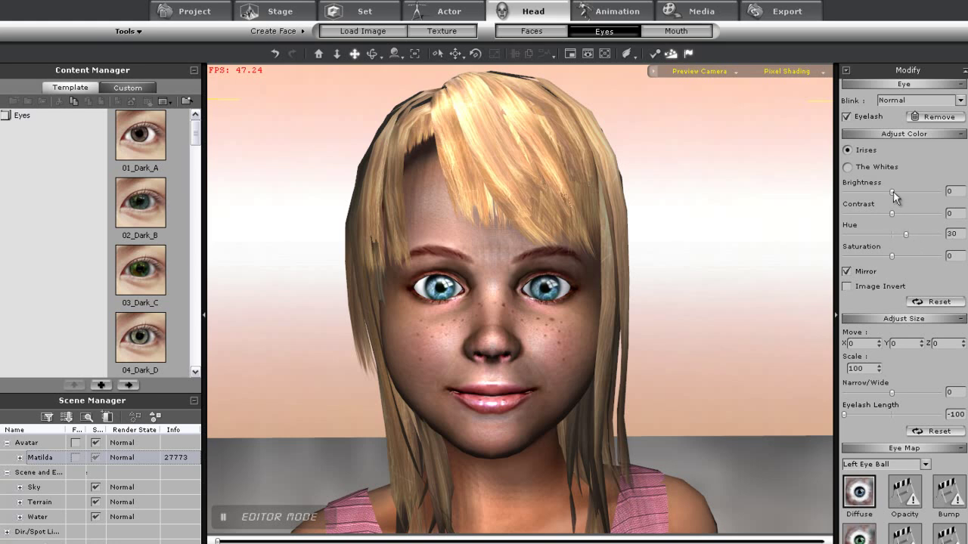
{"action": "left_click_drag", "start_coordinate": [897, 192], "coordinate": [916, 217]}
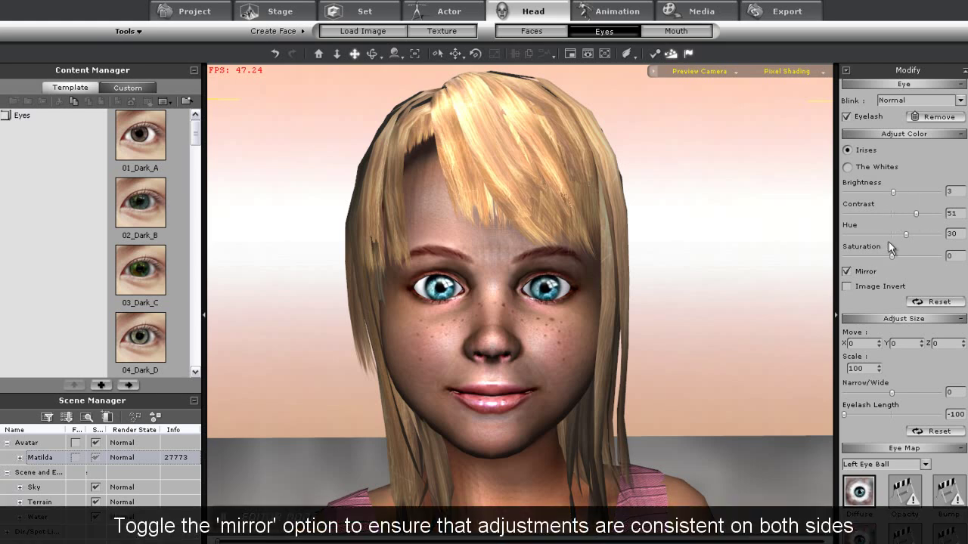
{"action": "left_click_drag", "start_coordinate": [895, 257], "coordinate": [911, 256]}
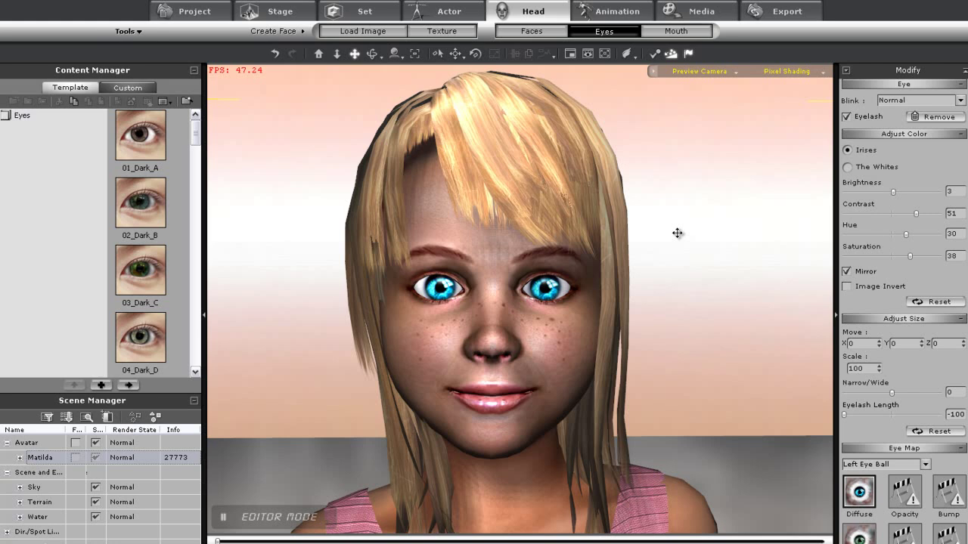
Step: Adjust the whites of the eyes to brightness -13 and saturation 4
{"action": "left_click", "coordinate": [847, 167]}
{"action": "scroll", "coordinate": [676, 288], "scroll_direction": "up", "scroll_amount": 5}
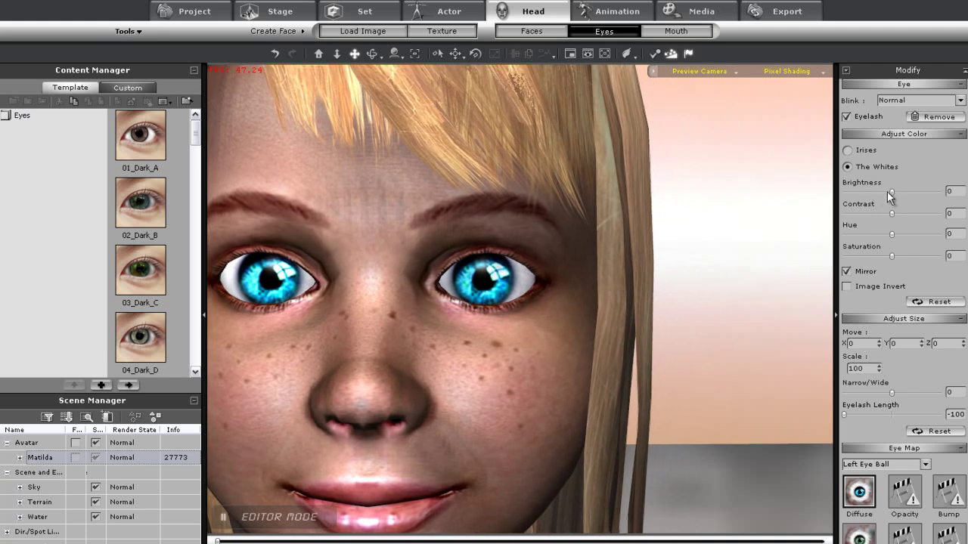
{"action": "left_click_drag", "start_coordinate": [892, 195], "coordinate": [887, 197]}
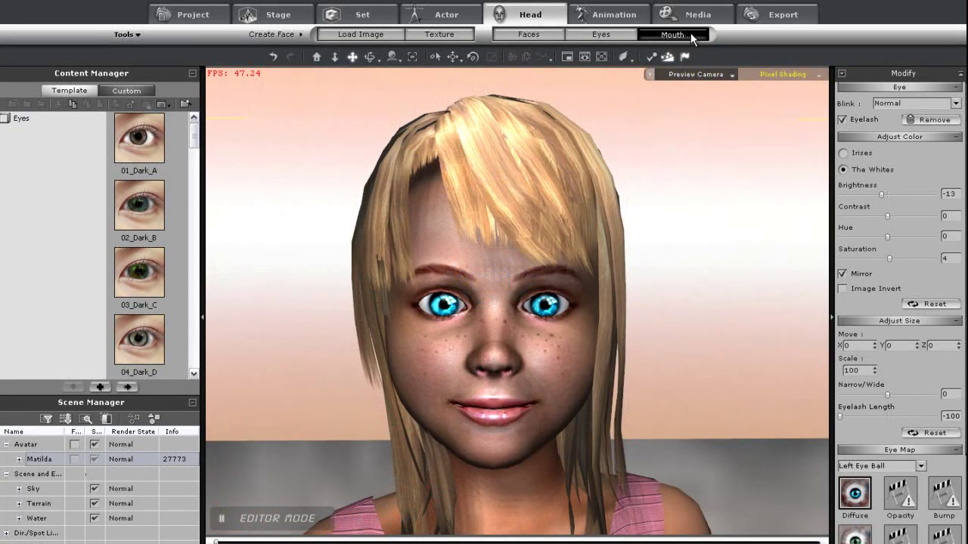
Step: Examine the mouth settings for the upper teeth, lower teeth, throat and tongue with the face in view
{"action": "left_click", "coordinate": [688, 31]}
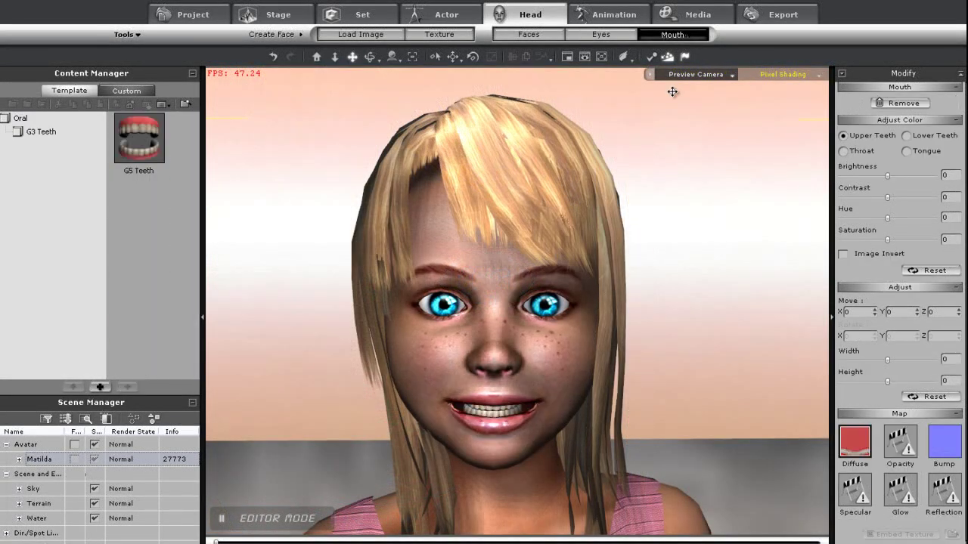
{"action": "right_click_drag", "start_coordinate": [544, 384], "coordinate": [544, 367]}
{"action": "left_click_drag", "start_coordinate": [544, 367], "coordinate": [544, 353]}
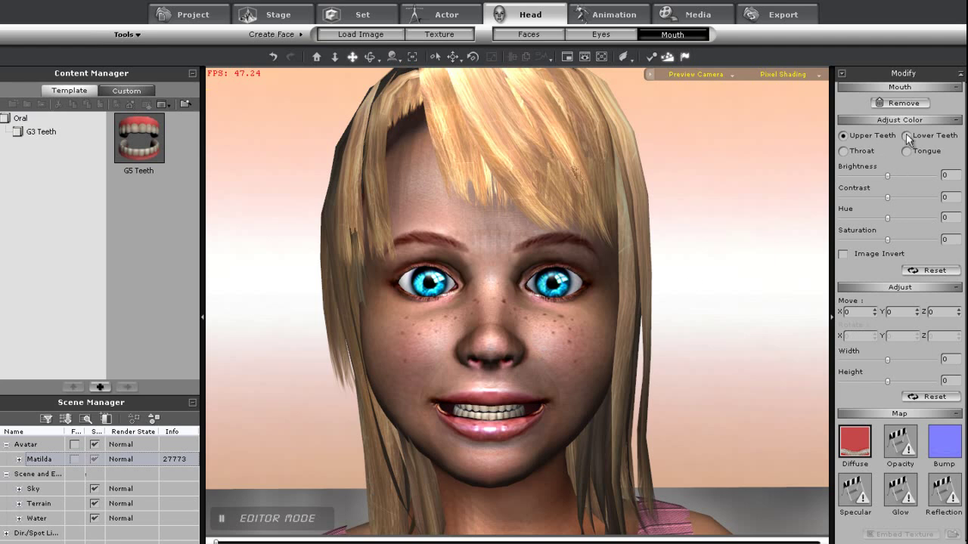
{"action": "mouse_move", "coordinate": [888, 176]}
{"action": "left_mouse_down"}
{"action": "mouse_move", "coordinate": [906, 176]}
{"action": "mouse_move", "coordinate": [888, 175]}
{"action": "left_mouse_up"}
{"action": "left_click", "coordinate": [852, 150]}
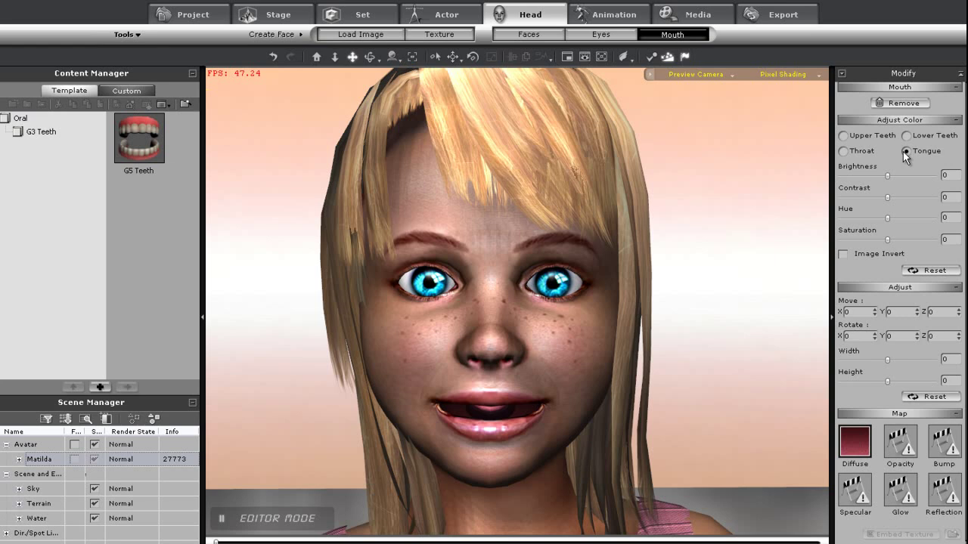
{"action": "left_click", "coordinate": [907, 135]}
{"action": "left_click", "coordinate": [850, 135]}
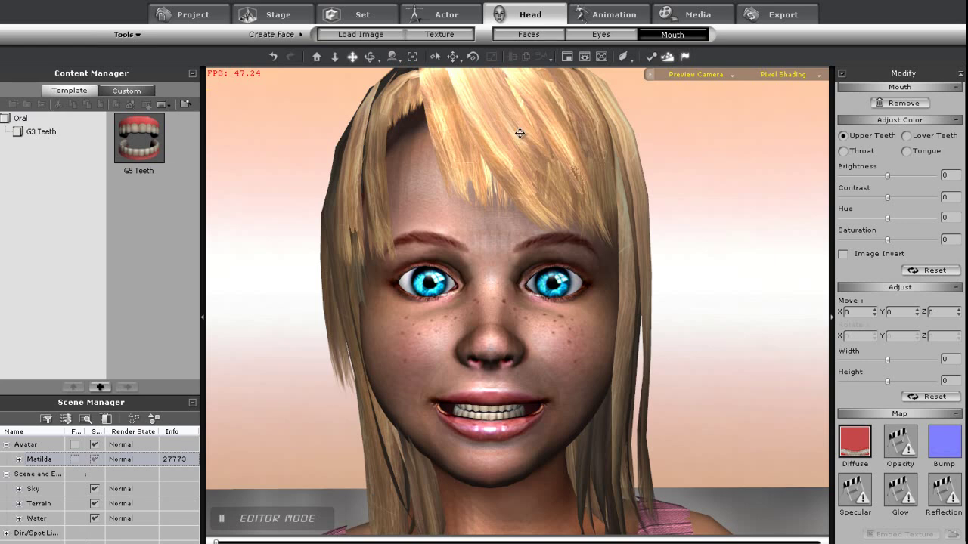
{"action": "scroll", "coordinate": [519, 155], "scroll_direction": "down", "scroll_amount": 4}
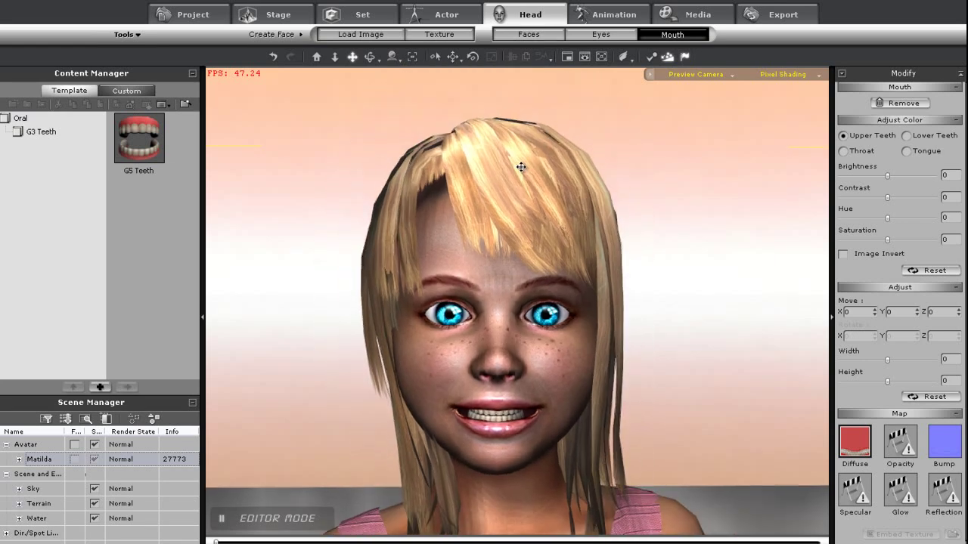
Step: Try the Anime, Old and Gnome head presets on the avatar's face
{"action": "left_click", "coordinate": [530, 35]}
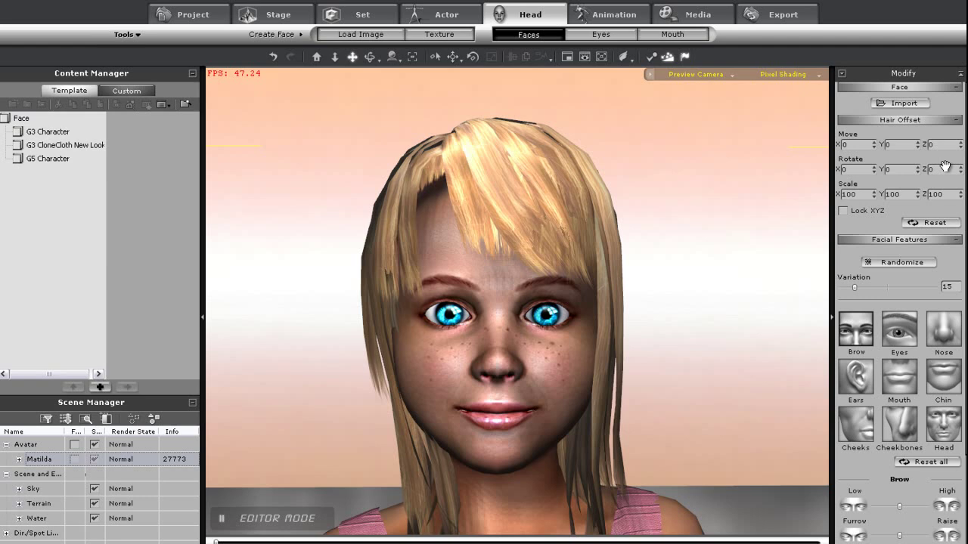
{"action": "scroll", "coordinate": [964, 164], "scroll_direction": "down", "scroll_amount": 5}
{"action": "scroll", "coordinate": [963, 171], "scroll_direction": "up", "scroll_amount": 5}
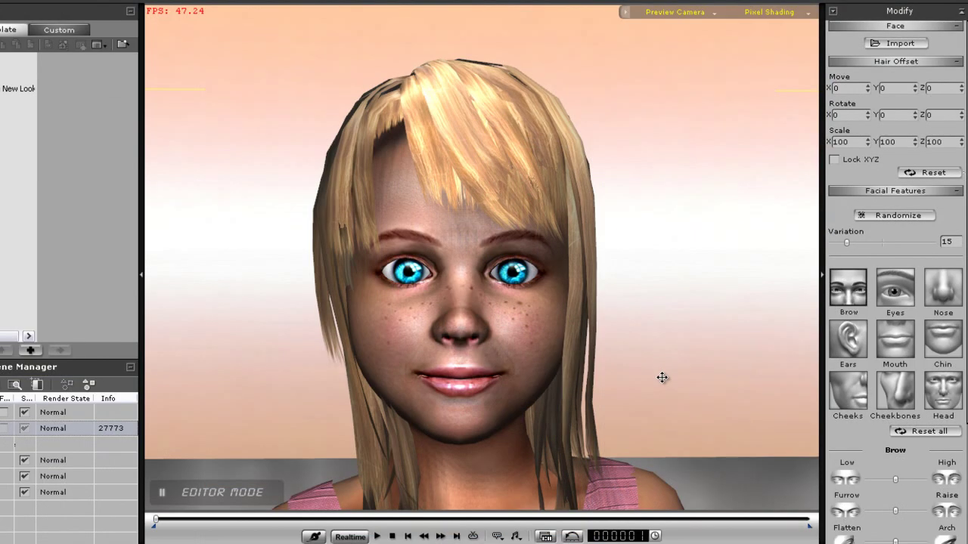
{"action": "left_click", "coordinate": [949, 398]}
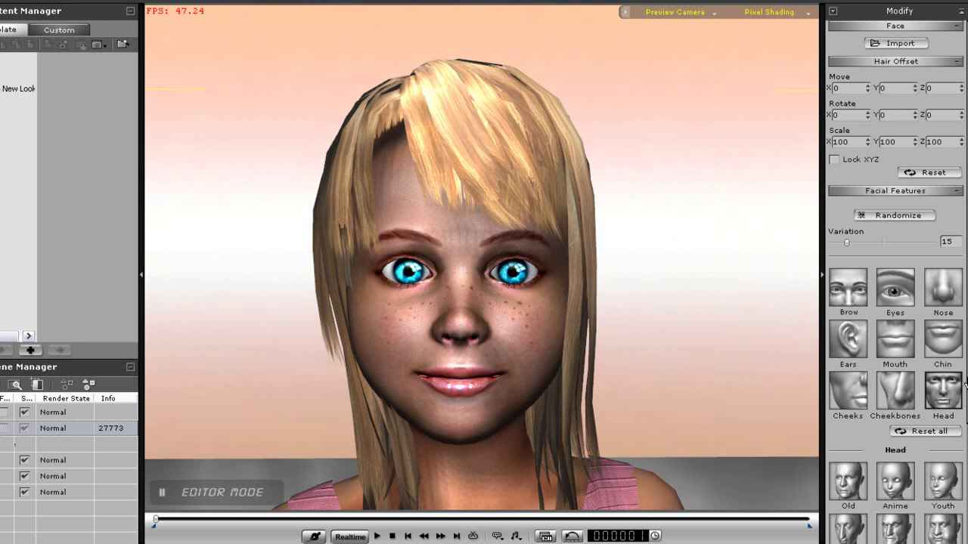
{"action": "scroll", "coordinate": [965, 312], "scroll_direction": "down", "scroll_amount": 5}
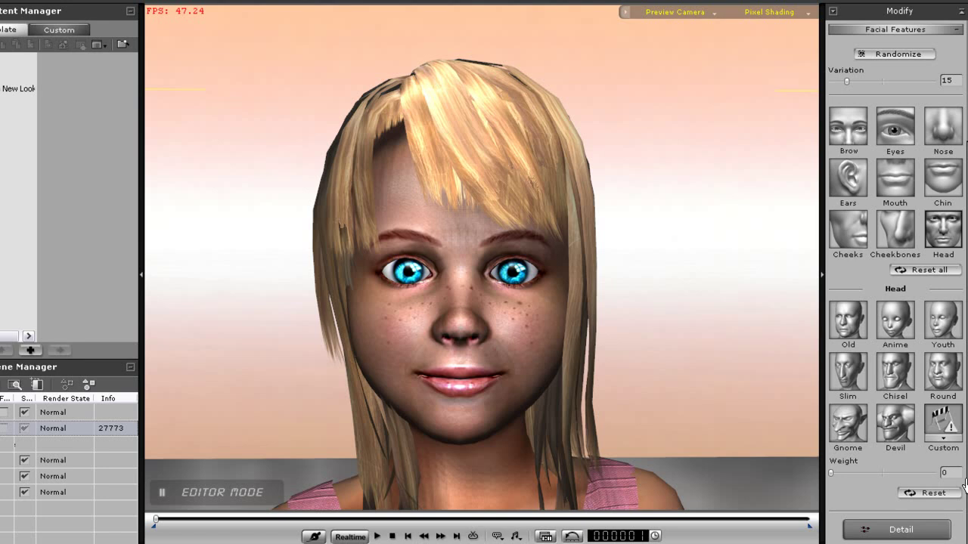
{"action": "left_click", "coordinate": [898, 331]}
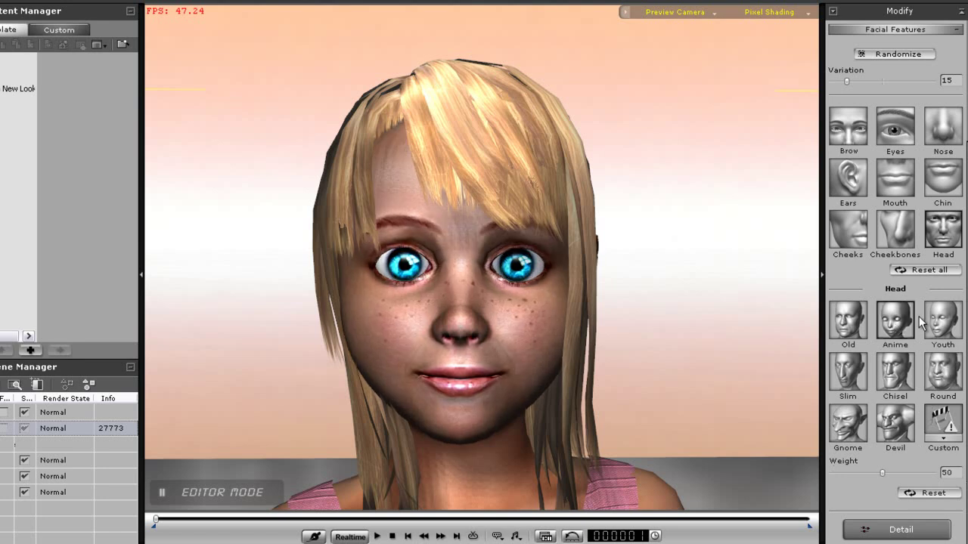
{"action": "left_click", "coordinate": [854, 322]}
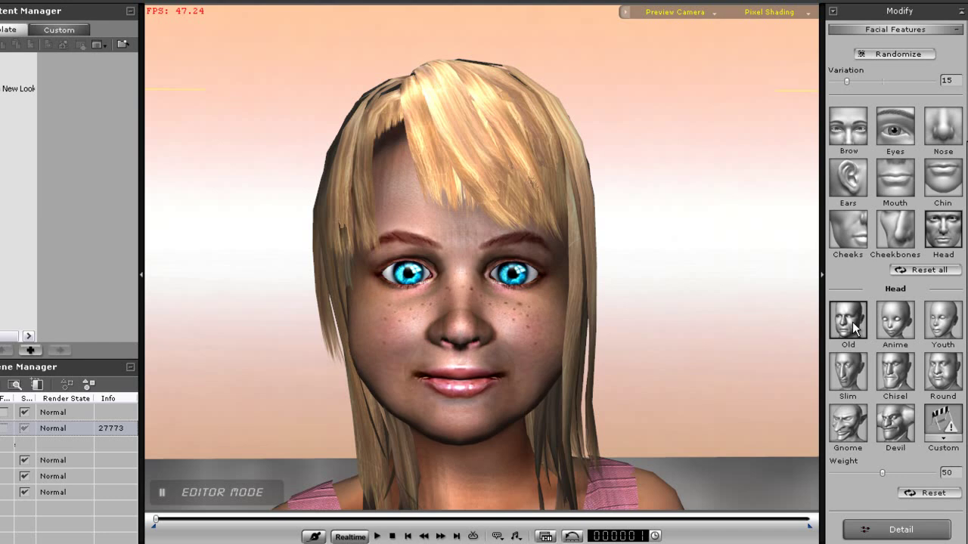
{"action": "left_click", "coordinate": [855, 429]}
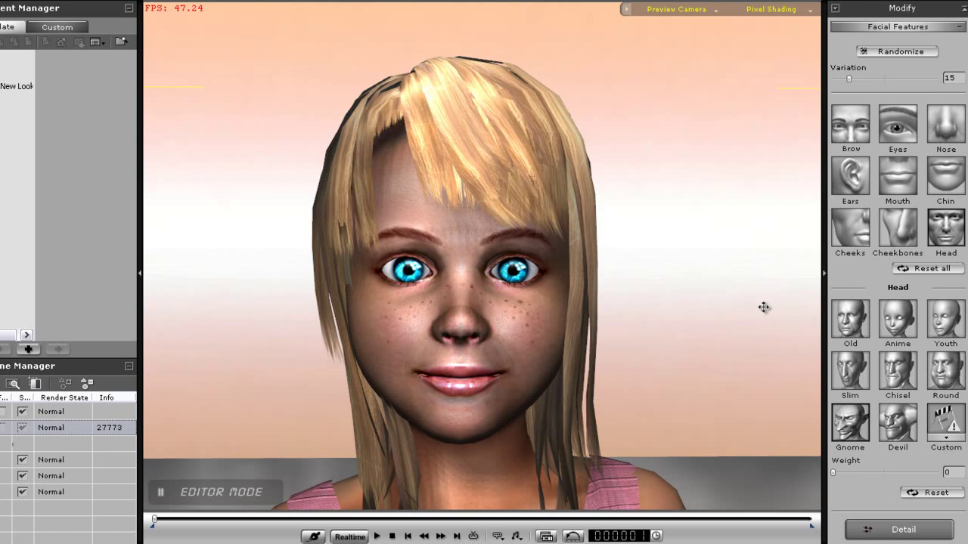
Step: Try the brow height and furrow adjustments, and purse the avatar's mouth slightly
{"action": "left_click", "coordinate": [850, 123]}
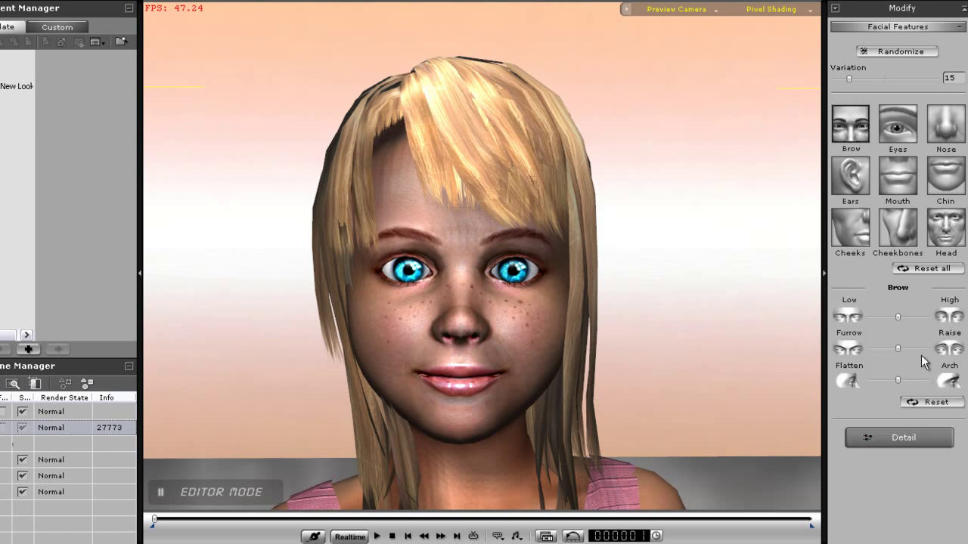
{"action": "left_click_drag", "start_coordinate": [899, 319], "coordinate": [893, 349]}
{"action": "left_click", "coordinate": [897, 175]}
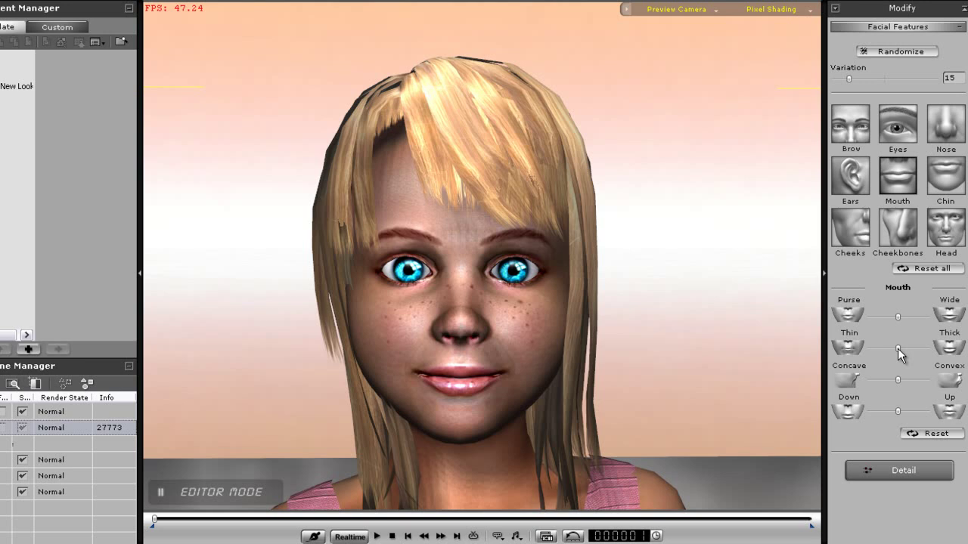
{"action": "mouse_move", "coordinate": [897, 349]}
{"action": "left_mouse_down"}
{"action": "mouse_move", "coordinate": [926, 349]}
{"action": "mouse_move", "coordinate": [855, 350]}
{"action": "mouse_move", "coordinate": [897, 350]}
{"action": "left_mouse_up"}
{"action": "mouse_move", "coordinate": [898, 317]}
{"action": "left_mouse_down"}
{"action": "mouse_move", "coordinate": [865, 318]}
{"action": "mouse_move", "coordinate": [945, 317]}
{"action": "mouse_move", "coordinate": [873, 321]}
{"action": "mouse_move", "coordinate": [886, 325]}
{"action": "left_mouse_up"}
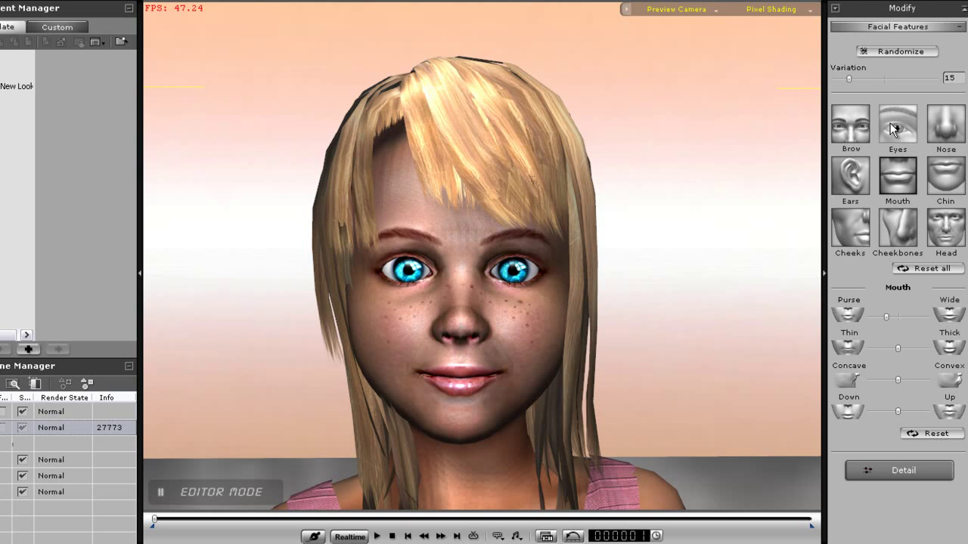
Step: Reshape the inner ends of both eyebrows using mirrored control points in the detailed facial feature editor
{"action": "left_click", "coordinate": [880, 141]}
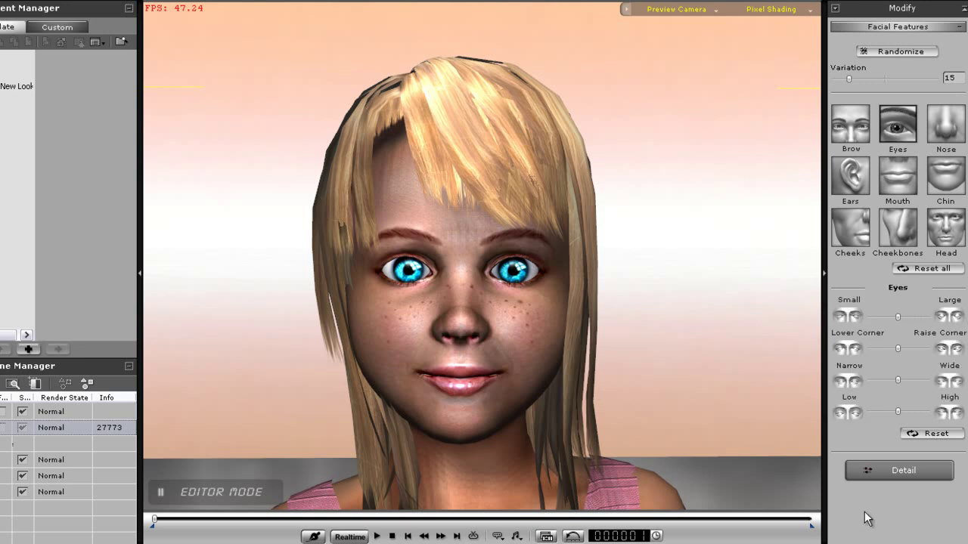
{"action": "left_click", "coordinate": [904, 472]}
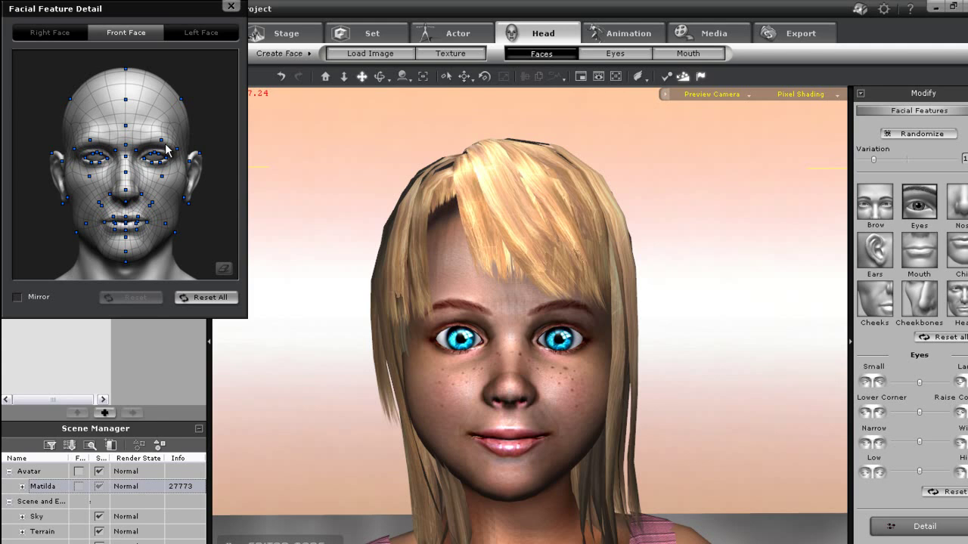
{"action": "left_click_drag", "start_coordinate": [161, 142], "coordinate": [172, 220]}
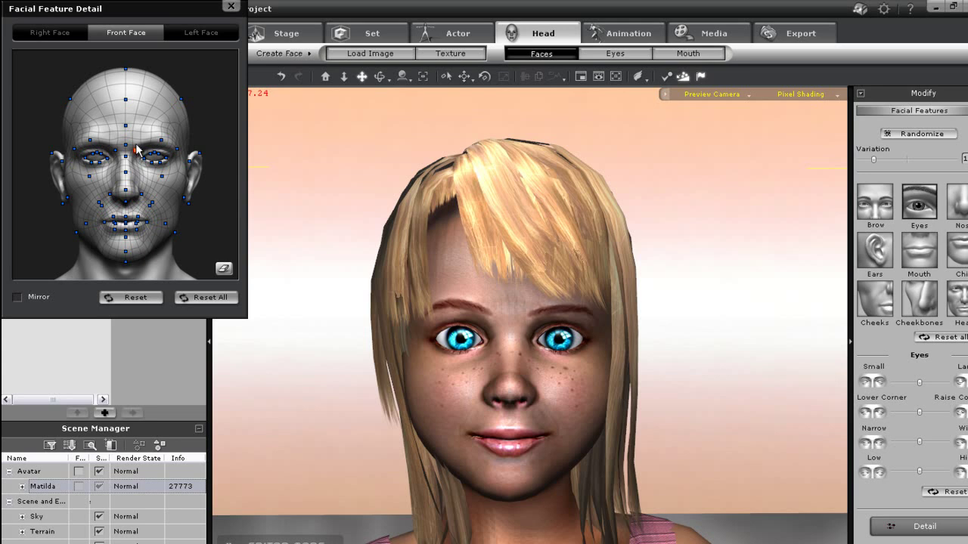
{"action": "left_click_drag", "start_coordinate": [161, 141], "coordinate": [159, 206]}
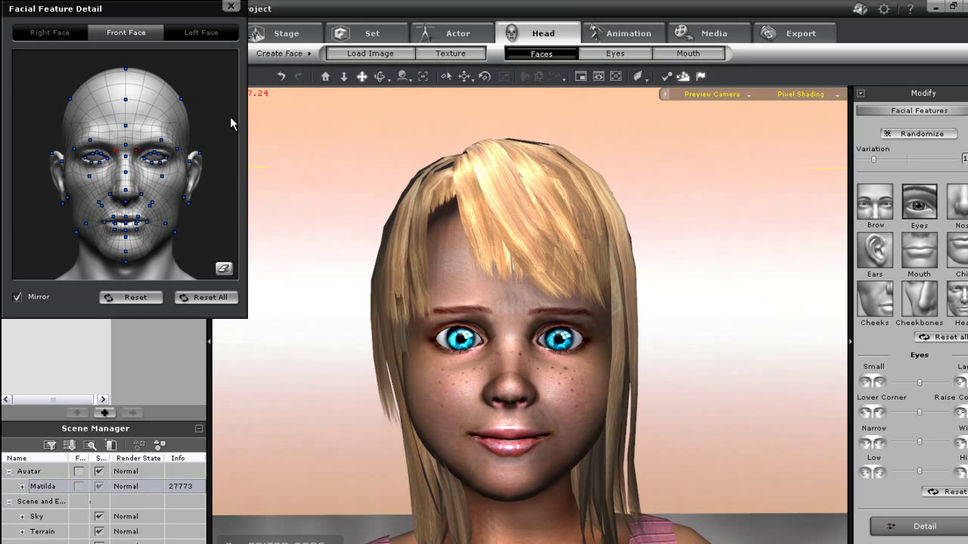
{"action": "left_click", "coordinate": [231, 6]}
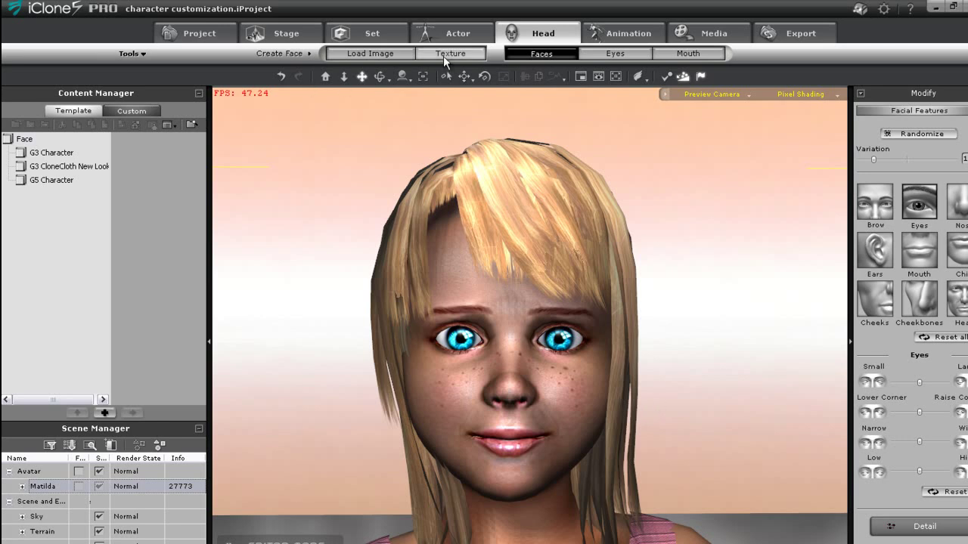
Step: Bring up the facial texture adjustment and launch the head's Diffuse map in Photoshop for editing
{"action": "left_click", "coordinate": [443, 56]}
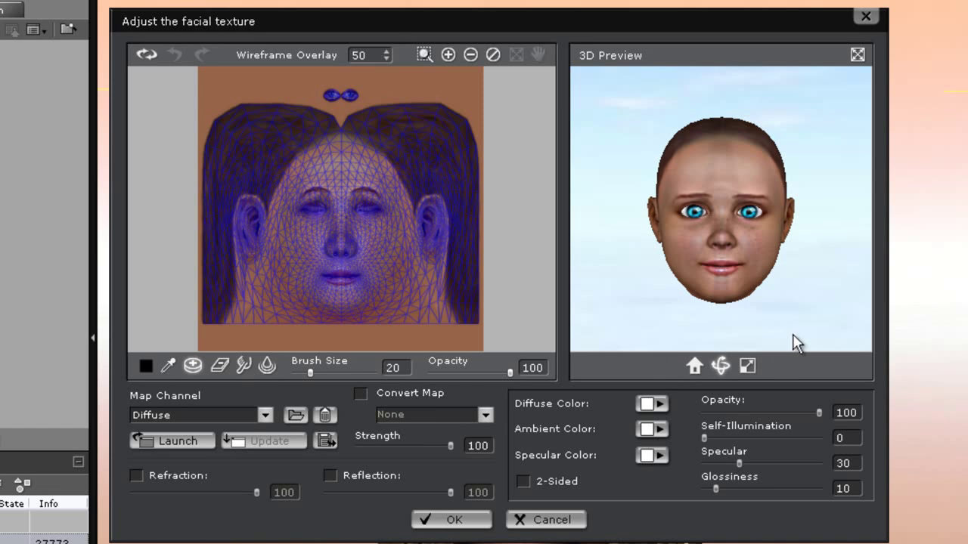
{"action": "scroll", "coordinate": [735, 242], "scroll_direction": "up", "scroll_amount": 5}
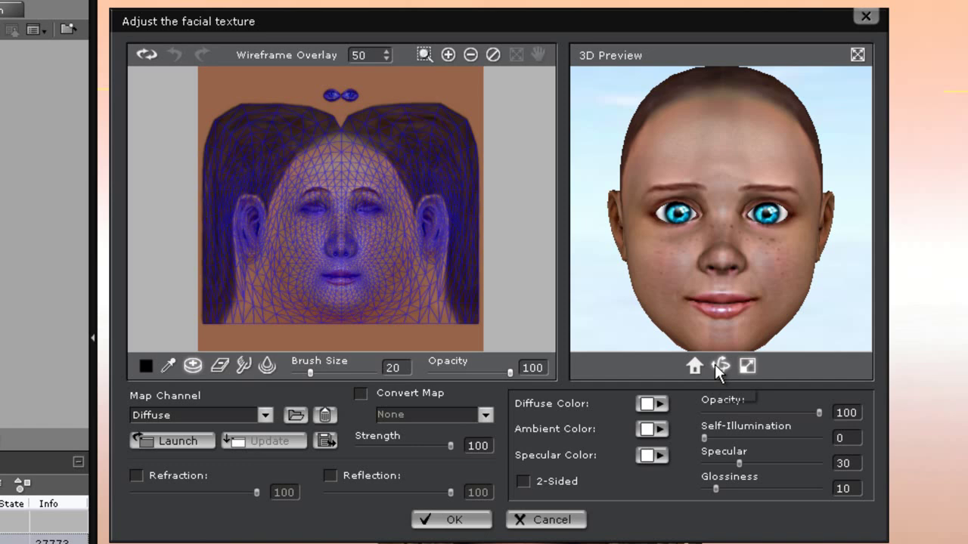
{"action": "mouse_move", "coordinate": [767, 292]}
{"action": "left_mouse_down"}
{"action": "mouse_move", "coordinate": [704, 288]}
{"action": "mouse_move", "coordinate": [786, 285]}
{"action": "mouse_move", "coordinate": [765, 288]}
{"action": "left_mouse_up"}
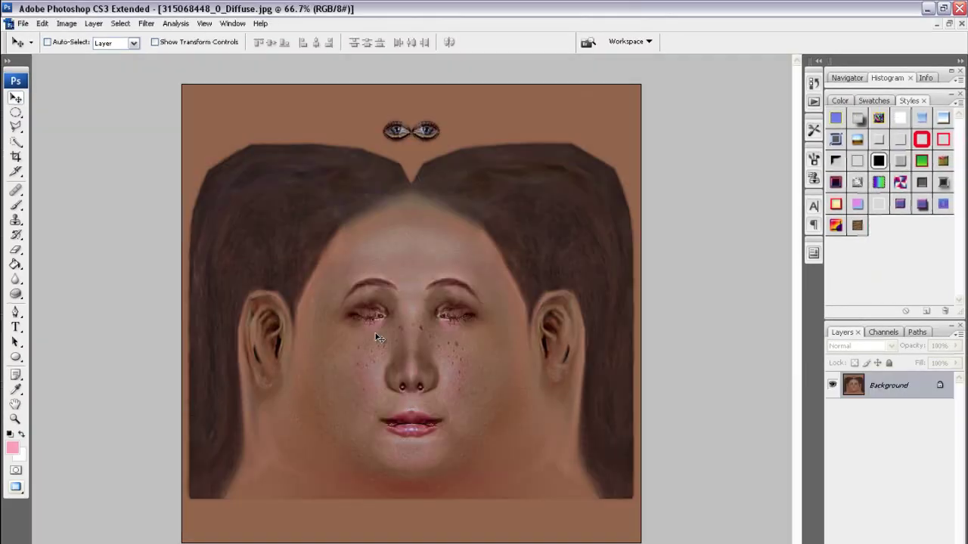
Step: Enrich the skin colour of both upper eyelids using the Sponge tool in Saturate mode at 50% flow
{"action": "key", "text": "ctrl+plus"}
{"action": "key", "text": "ctrl+plus"}
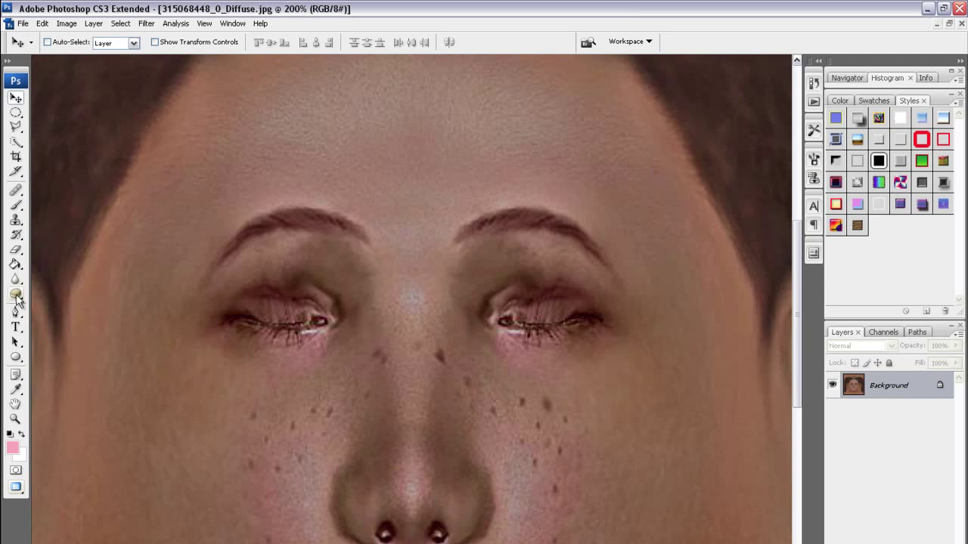
{"action": "left_click", "coordinate": [16, 296]}
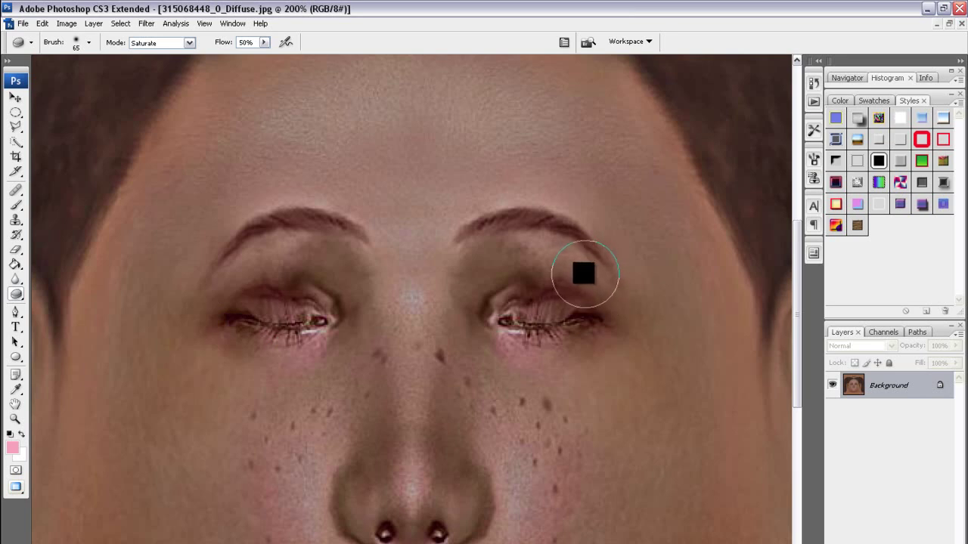
{"action": "mouse_move", "coordinate": [584, 274]}
{"action": "left_mouse_down"}
{"action": "mouse_move", "coordinate": [542, 254]}
{"action": "mouse_move", "coordinate": [476, 265]}
{"action": "mouse_move", "coordinate": [538, 240]}
{"action": "left_mouse_up"}
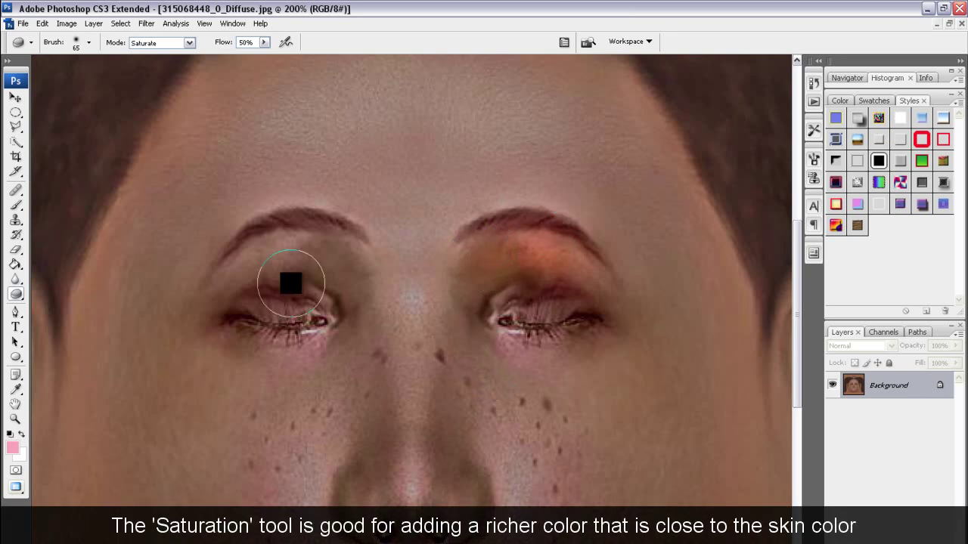
{"action": "mouse_move", "coordinate": [291, 284]}
{"action": "left_mouse_down"}
{"action": "mouse_move", "coordinate": [325, 260]}
{"action": "mouse_move", "coordinate": [250, 253]}
{"action": "mouse_move", "coordinate": [218, 279]}
{"action": "mouse_move", "coordinate": [208, 313]}
{"action": "left_mouse_up"}
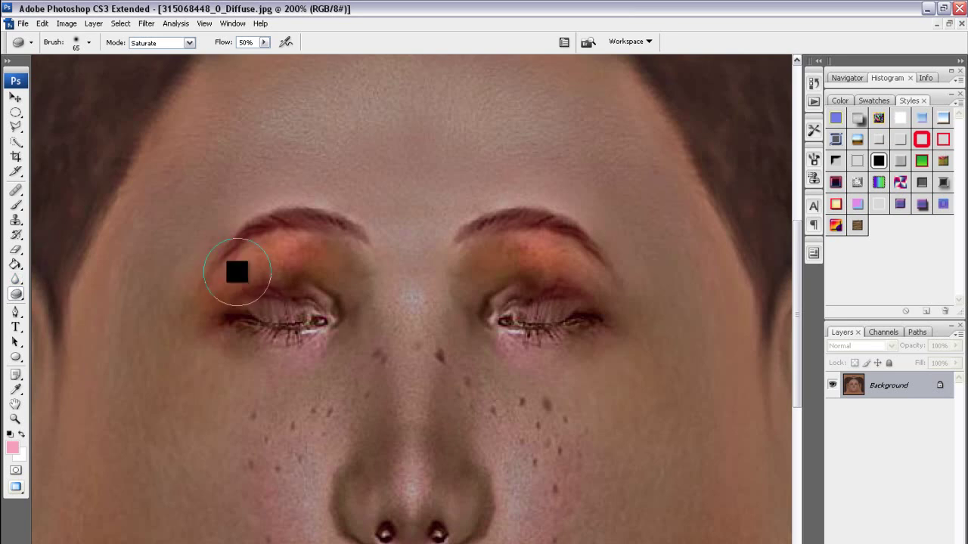
Step: Brush pink (#faa5bd) blush across both cheeks below the eyes in Soft Light mode at 65% opacity with a size 100 brush
{"action": "left_click", "coordinate": [16, 205]}
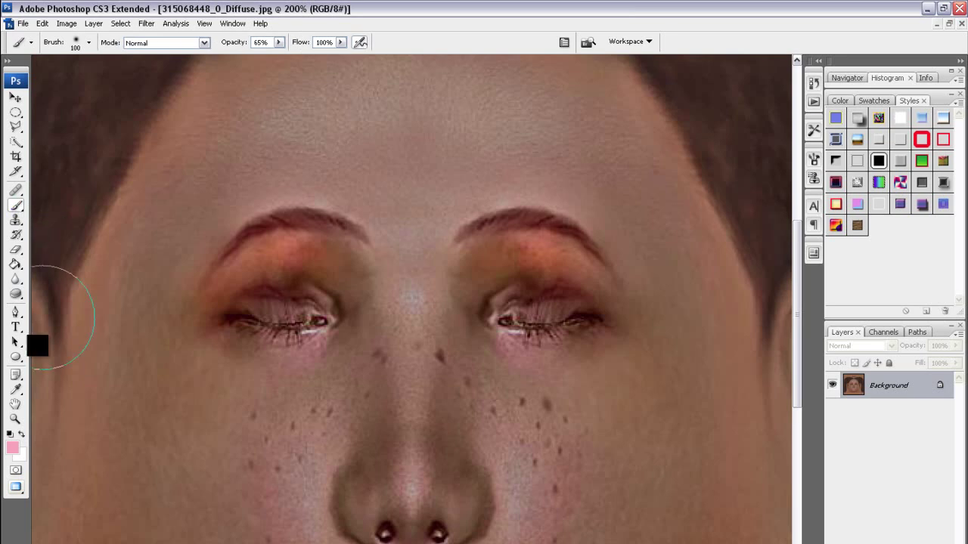
{"action": "left_click", "coordinate": [12, 449]}
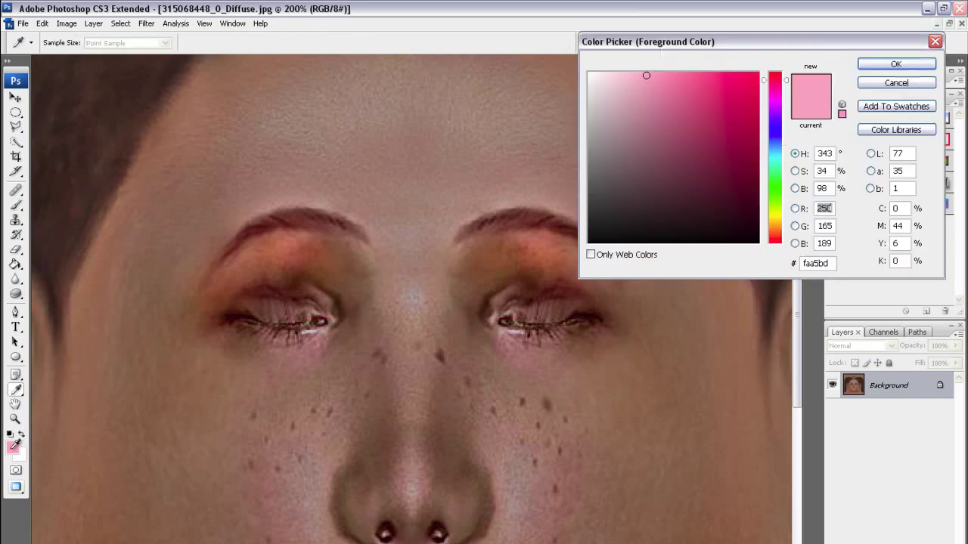
{"action": "left_click", "coordinate": [898, 65]}
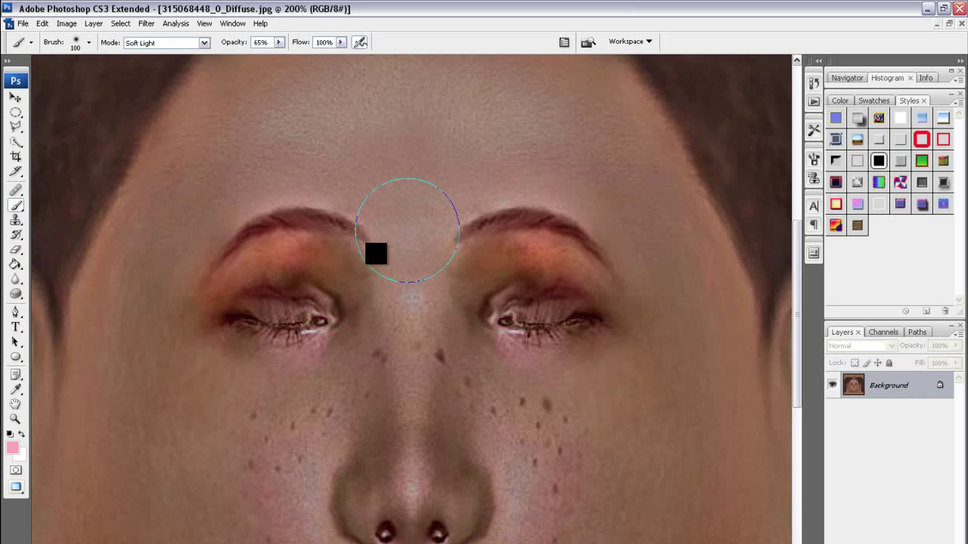
{"action": "left_click", "coordinate": [204, 43]}
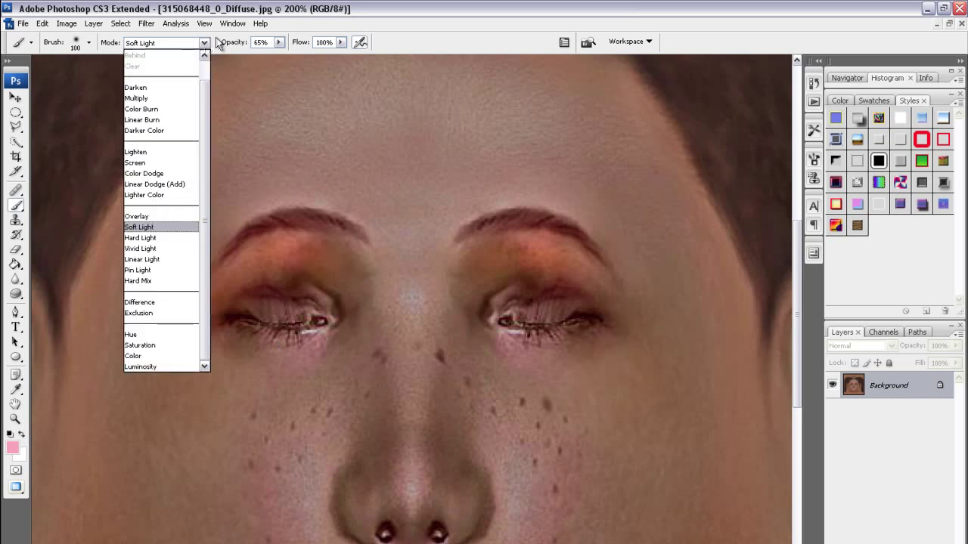
{"action": "left_click", "coordinate": [238, 40]}
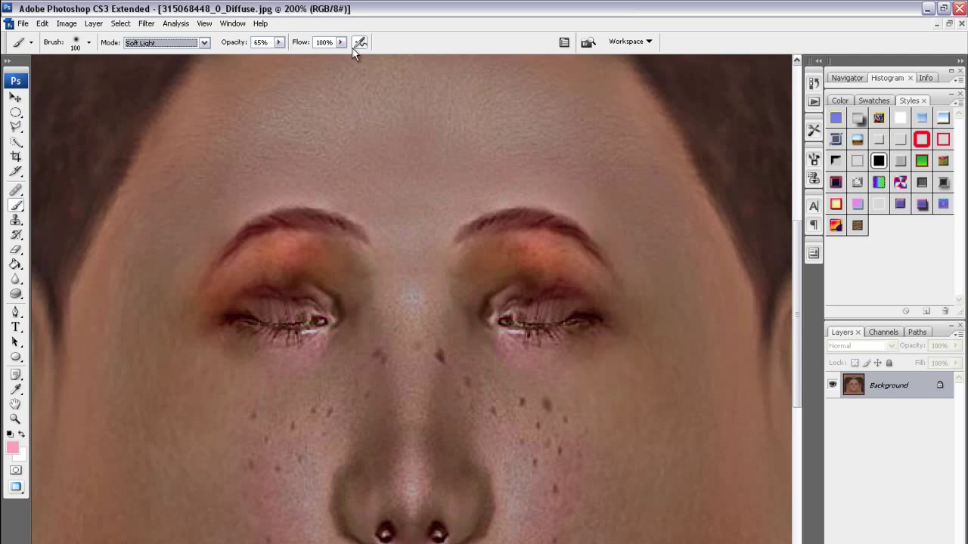
{"action": "mouse_move", "coordinate": [349, 352]}
{"action": "left_mouse_down"}
{"action": "mouse_move", "coordinate": [265, 404]}
{"action": "mouse_move", "coordinate": [184, 377]}
{"action": "mouse_move", "coordinate": [189, 363]}
{"action": "mouse_move", "coordinate": [209, 363]}
{"action": "left_mouse_up"}
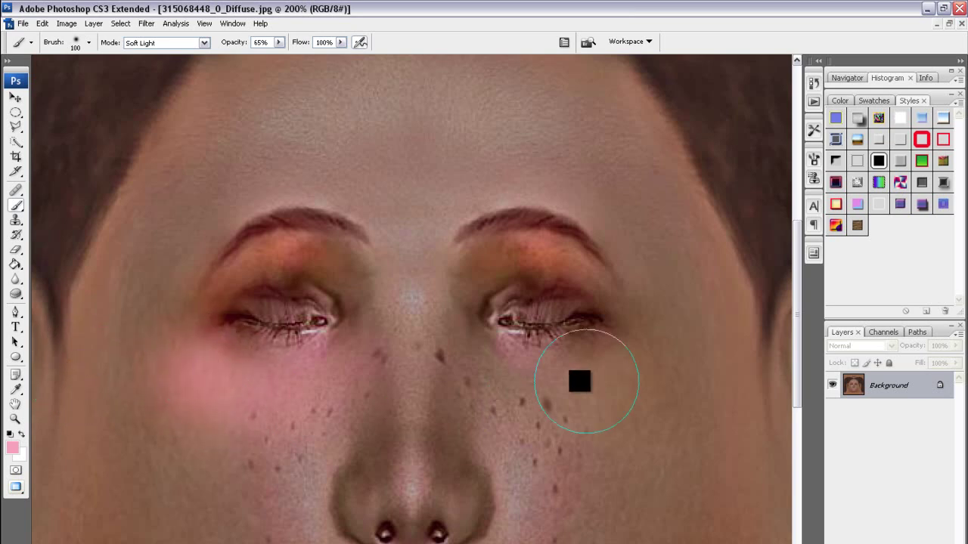
{"action": "mouse_move", "coordinate": [495, 384]}
{"action": "left_mouse_down"}
{"action": "mouse_move", "coordinate": [570, 386]}
{"action": "mouse_move", "coordinate": [650, 358]}
{"action": "left_mouse_up"}
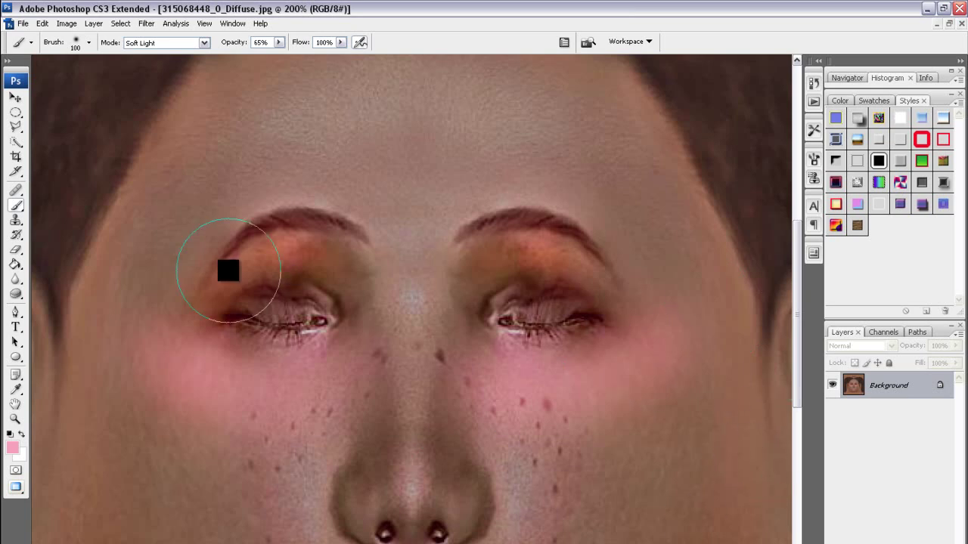
Step: Save the edited face texture as a quality 11 JPEG, switch back to iClone and update the Diffuse map
{"action": "left_click", "coordinate": [24, 24]}
{"action": "left_click", "coordinate": [67, 165]}
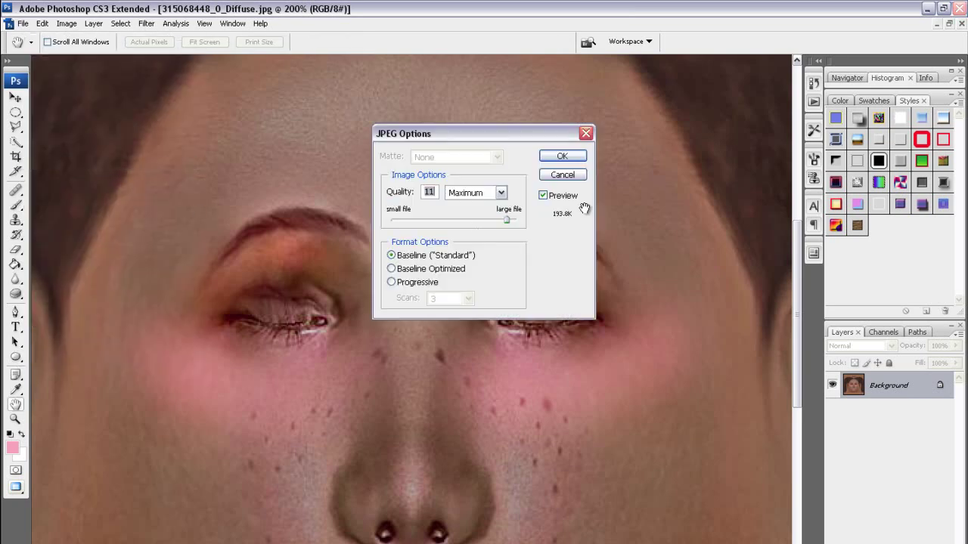
{"action": "left_click", "coordinate": [562, 156]}
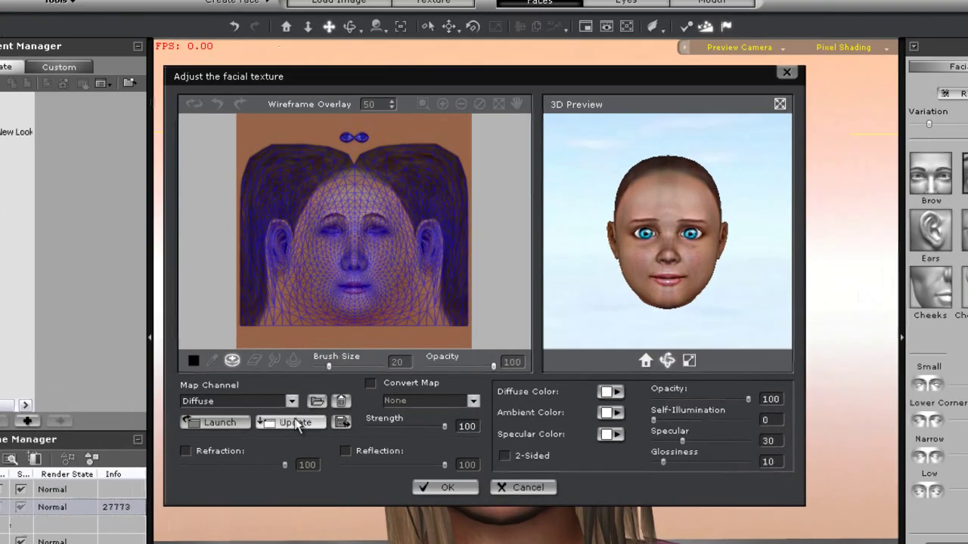
{"action": "left_click", "coordinate": [295, 422]}
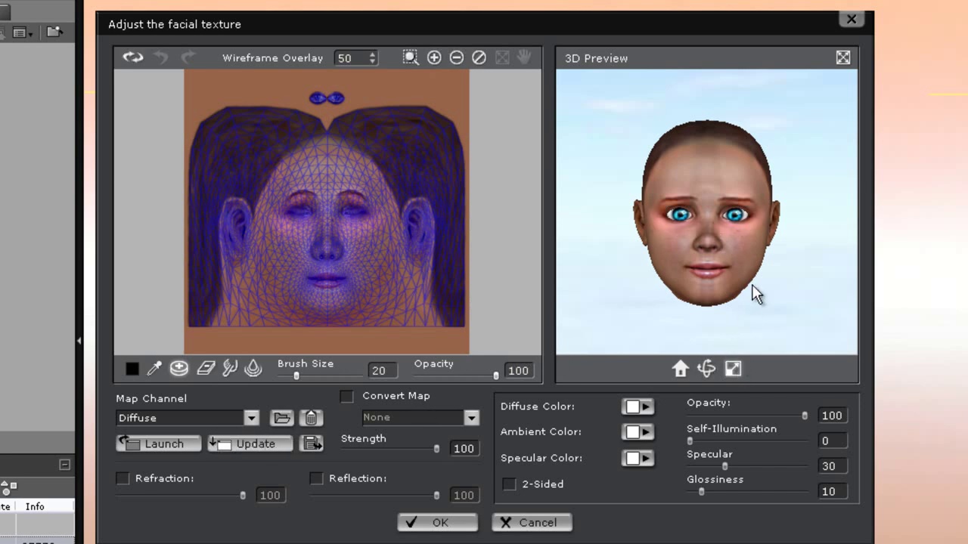
Step: Check the new makeup up close, accept the facial texture and generate the facial model
{"action": "scroll", "coordinate": [755, 257], "scroll_direction": "up", "scroll_amount": 5}
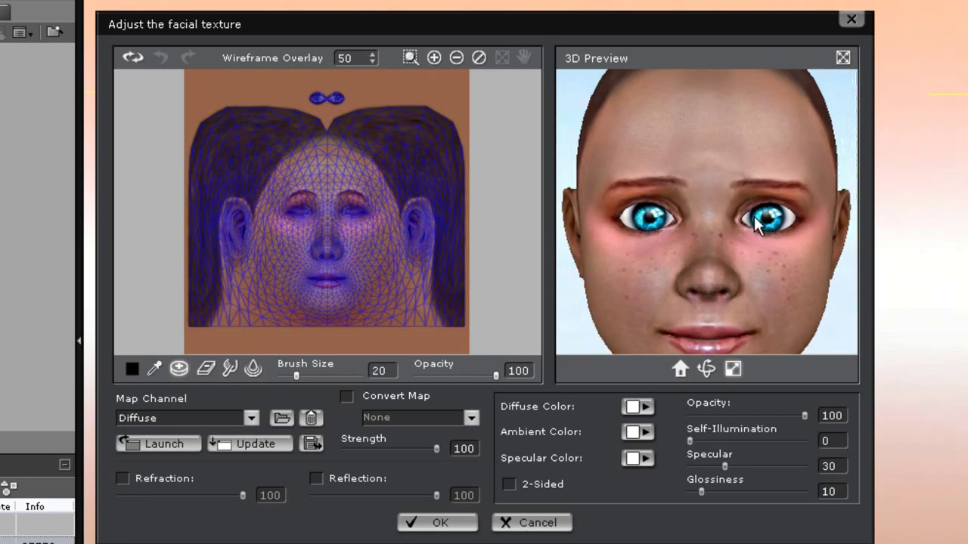
{"action": "scroll", "coordinate": [754, 217], "scroll_direction": "up", "scroll_amount": 3}
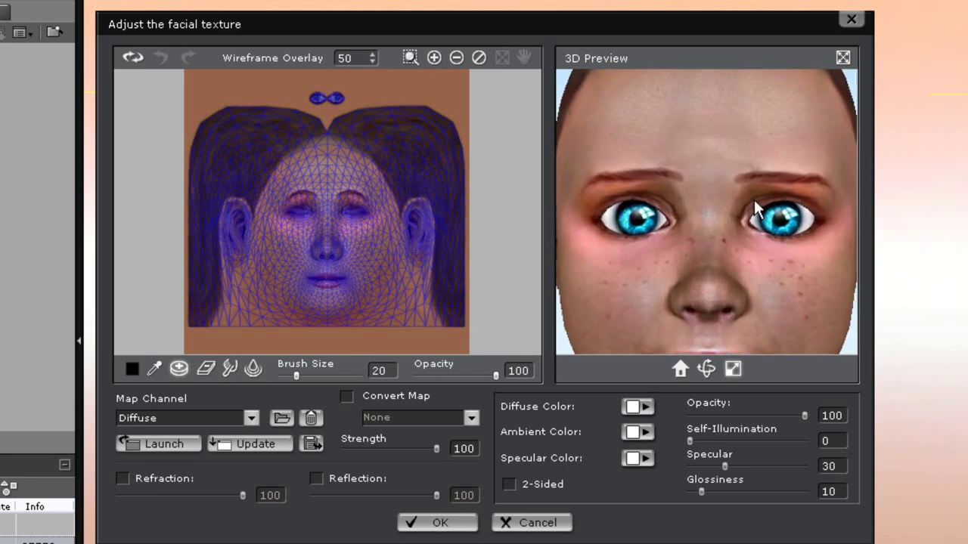
{"action": "left_click", "coordinate": [456, 525]}
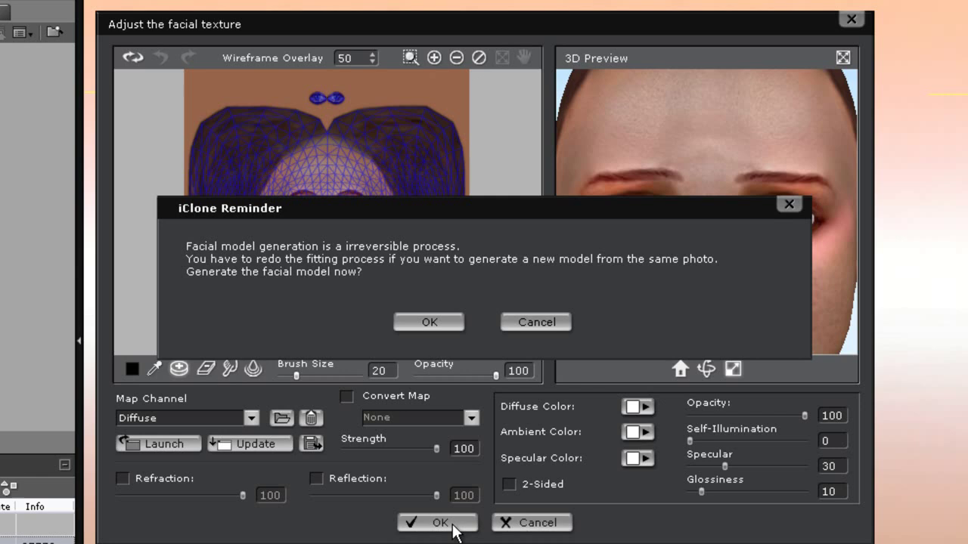
{"action": "left_click", "coordinate": [439, 322]}
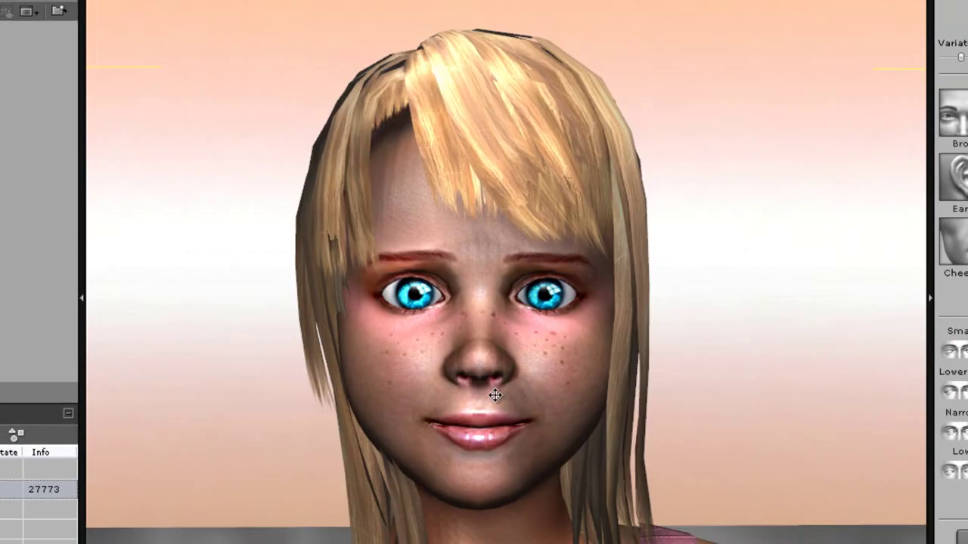
{"action": "scroll", "coordinate": [495, 393], "scroll_direction": "up", "scroll_amount": 5}
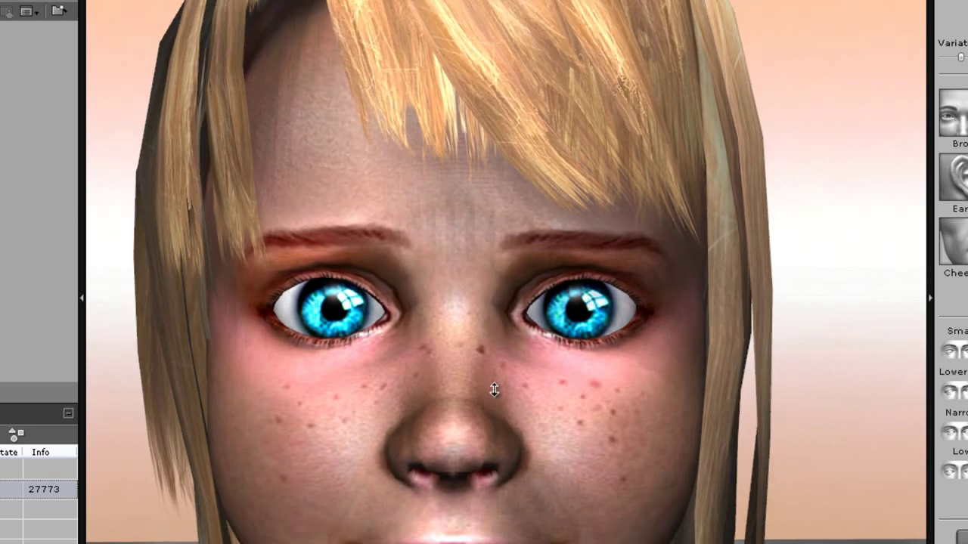
{"action": "scroll", "coordinate": [494, 390], "scroll_direction": "down", "scroll_amount": 5}
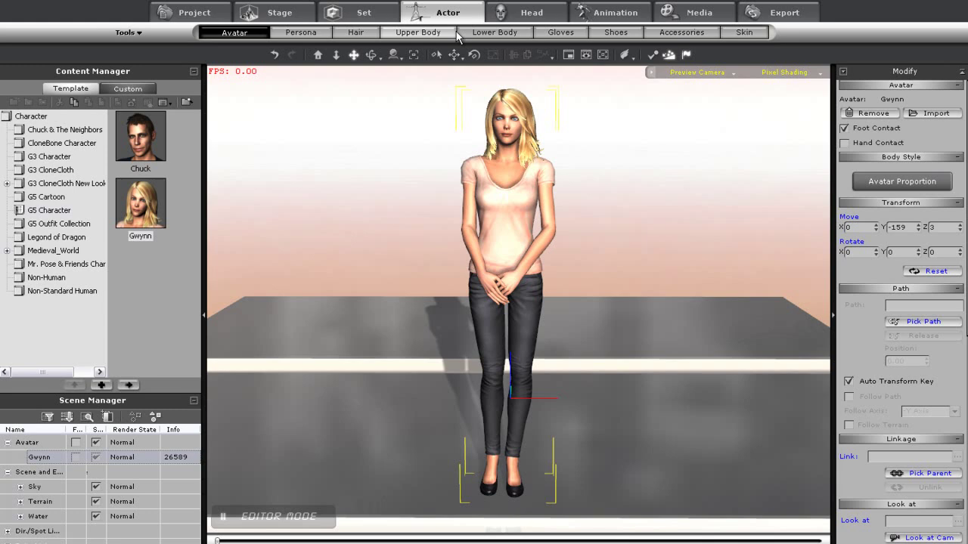
Step: Give the blonde woman avatar the Short Curl hair and turn the view to her side profile
{"action": "left_click", "coordinate": [357, 33]}
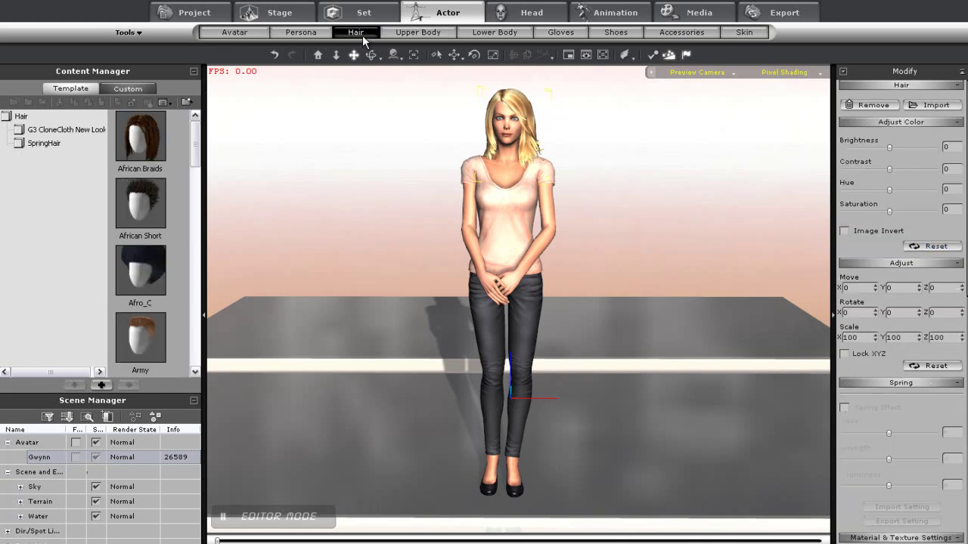
{"action": "scroll", "coordinate": [180, 298], "scroll_direction": "down", "scroll_amount": 5}
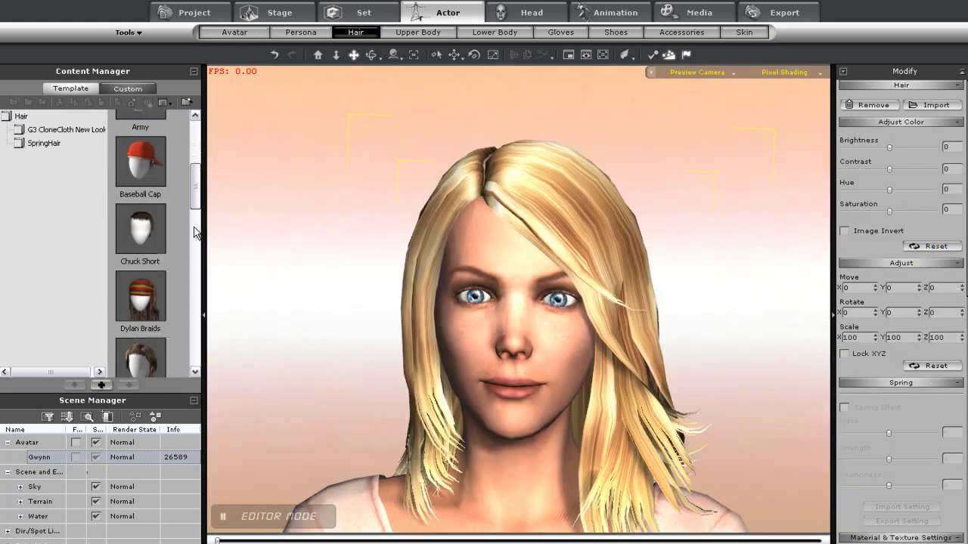
{"action": "double_click", "coordinate": [140, 340]}
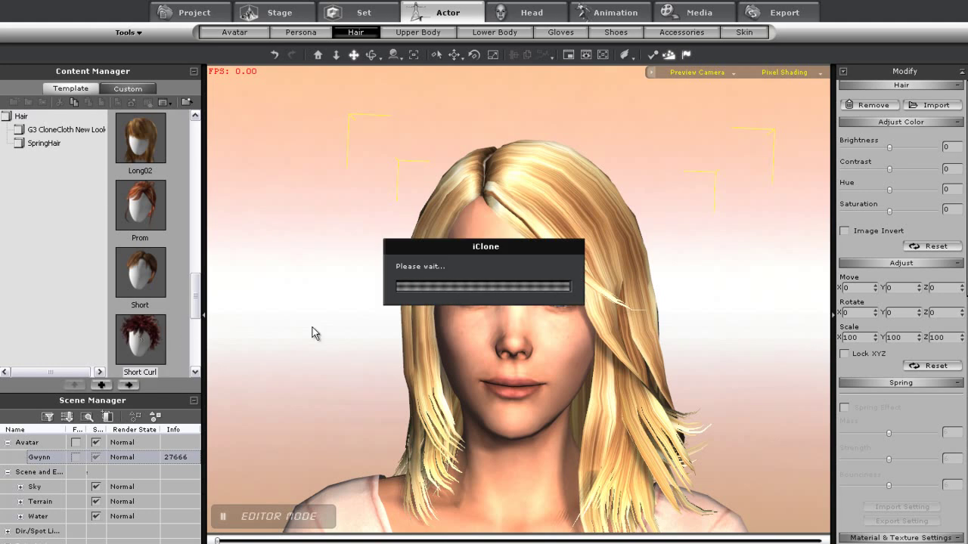
{"action": "right_click_drag", "start_coordinate": [620, 339], "coordinate": [147, 378]}
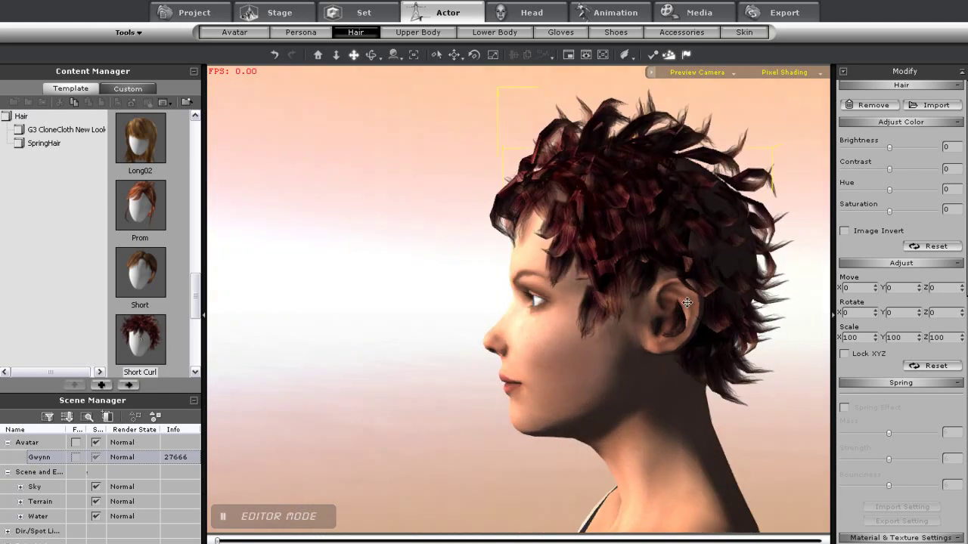
{"action": "left_click_drag", "start_coordinate": [686, 303], "coordinate": [565, 341]}
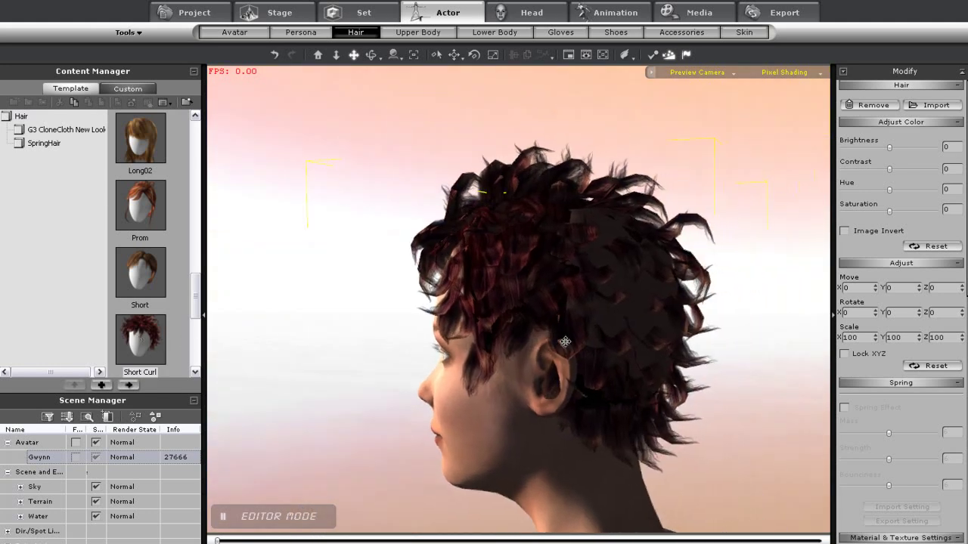
Step: Scale the curly hair to 108 in Z and 104 in Y so it fits the head
{"action": "left_click", "coordinate": [962, 335]}
{"action": "left_click", "coordinate": [962, 335]}
{"action": "left_click", "coordinate": [962, 335]}
{"action": "left_click", "coordinate": [962, 335]}
{"action": "left_click", "coordinate": [962, 335]}
{"action": "left_click", "coordinate": [962, 335]}
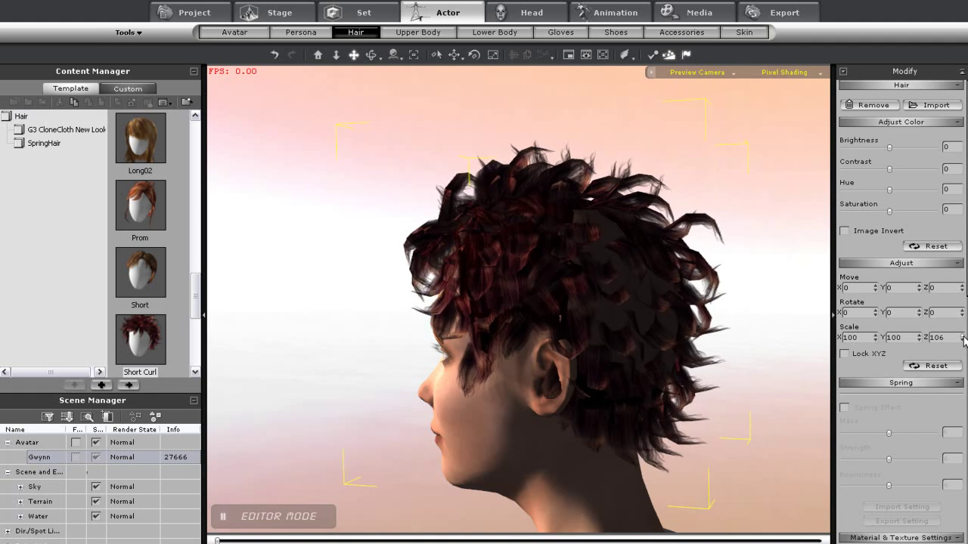
{"action": "left_click", "coordinate": [962, 335]}
{"action": "left_click", "coordinate": [962, 335]}
{"action": "left_click_drag", "start_coordinate": [919, 338], "coordinate": [919, 336]}
{"action": "left_click", "coordinate": [919, 340]}
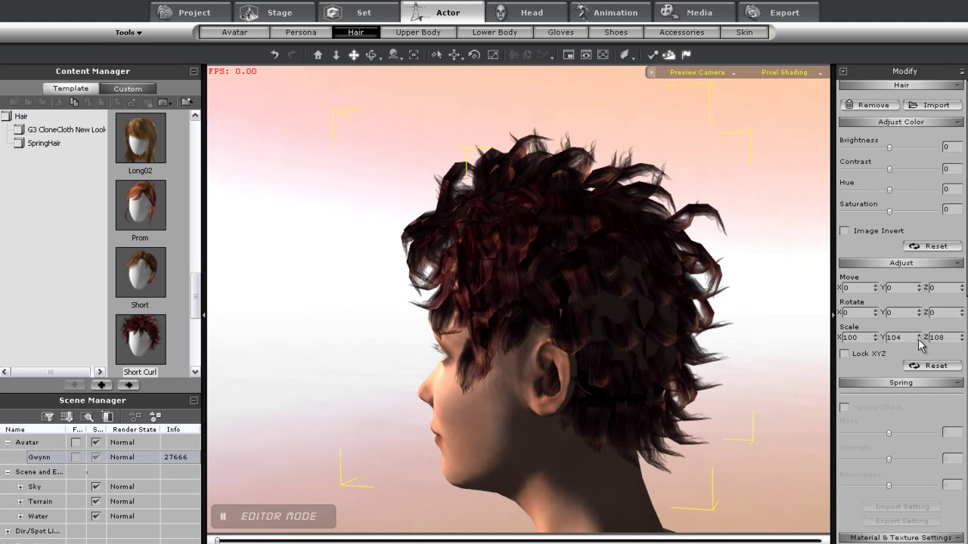
Step: Move the curly hair to -2 in Y and -8 in Z, and add the Glasses02 accessory to the avatar
{"action": "key", "text": "w"}
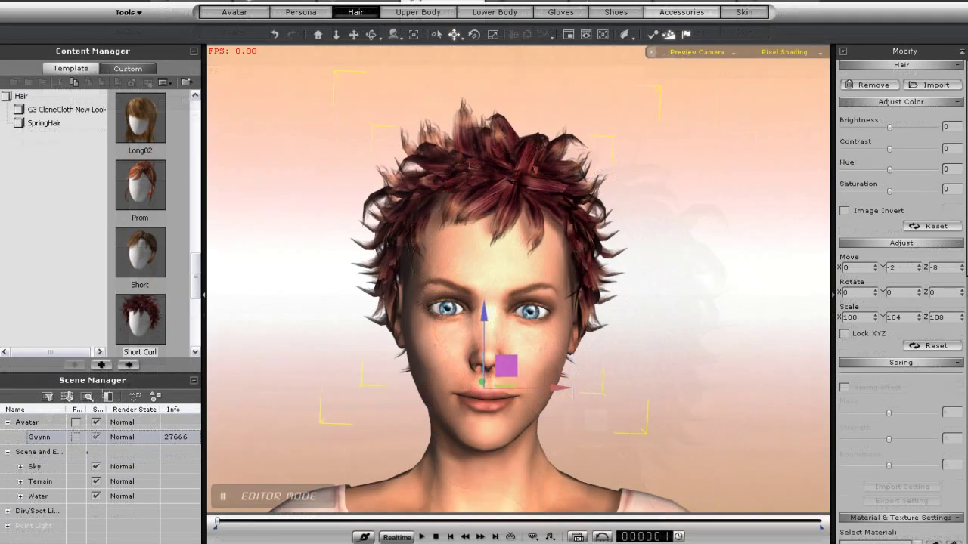
{"action": "left_click", "coordinate": [673, 32]}
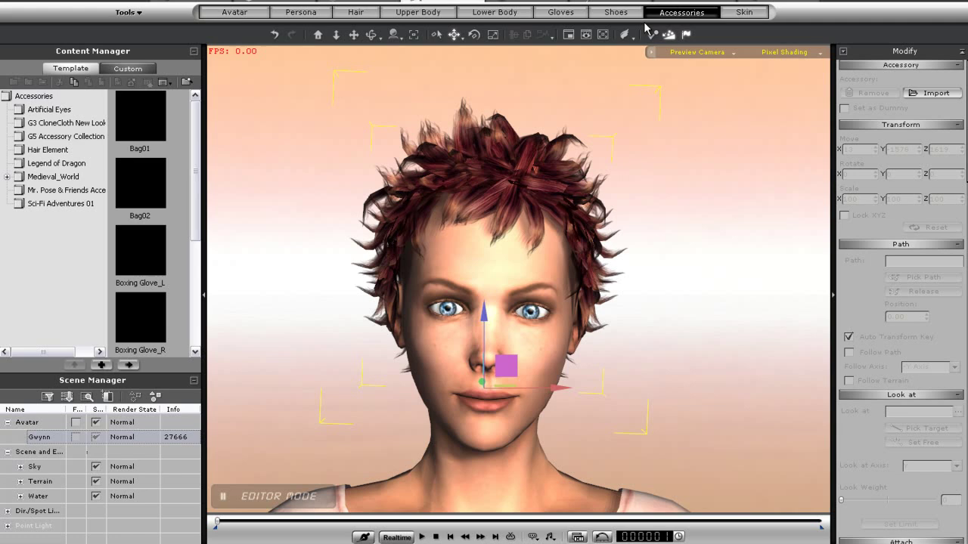
{"action": "scroll", "coordinate": [188, 329], "scroll_direction": "down", "scroll_amount": 3}
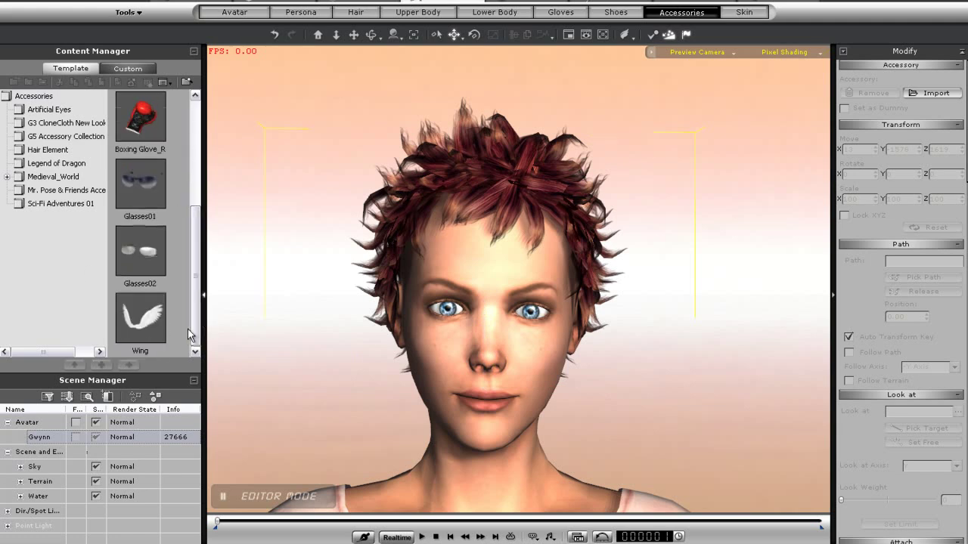
{"action": "double_click", "coordinate": [141, 252]}
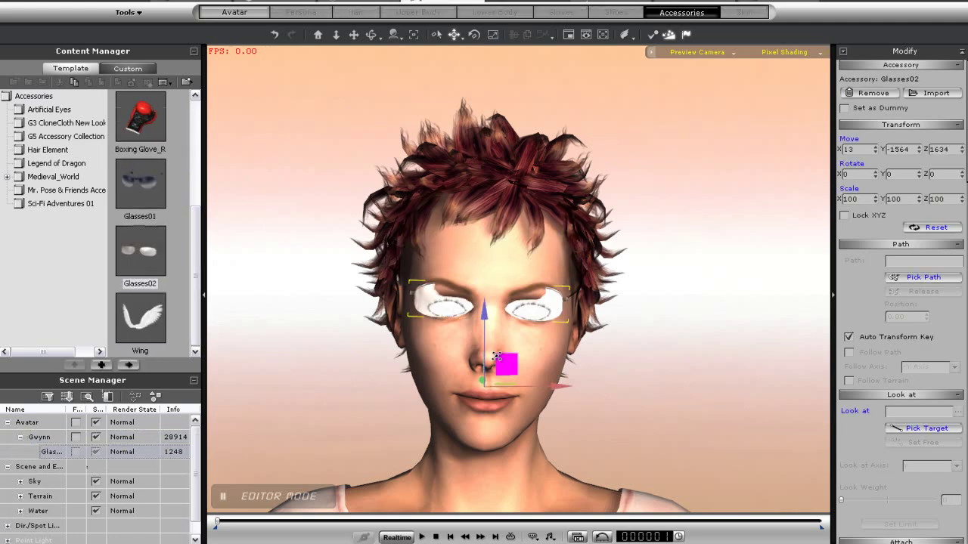
Step: Lower the glasses in front of the eyes and shift them forward to about -1576 in Y so they clear the face
{"action": "left_click_drag", "start_coordinate": [501, 359], "coordinate": [501, 371]}
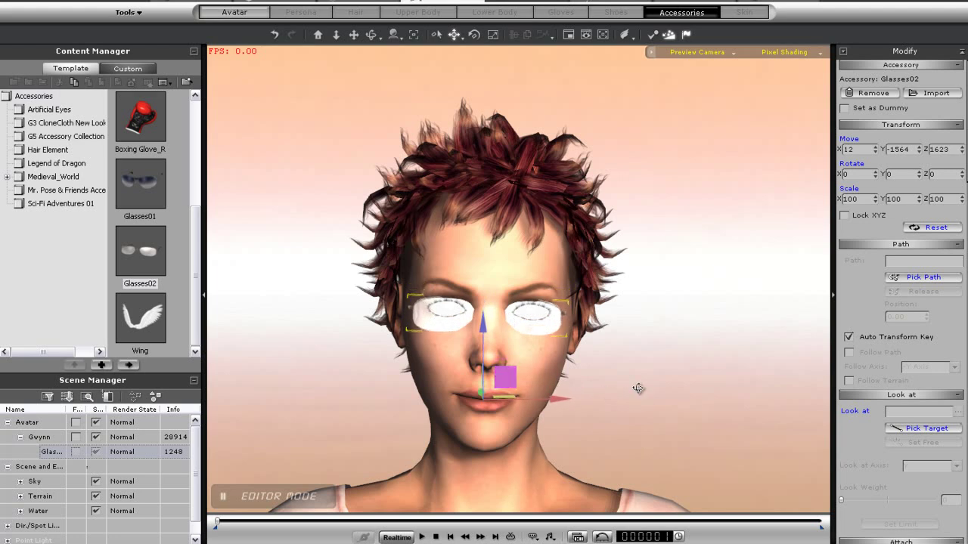
{"action": "right_click_drag", "start_coordinate": [638, 388], "coordinate": [275, 404]}
{"action": "left_click_drag", "start_coordinate": [568, 413], "coordinate": [550, 412]}
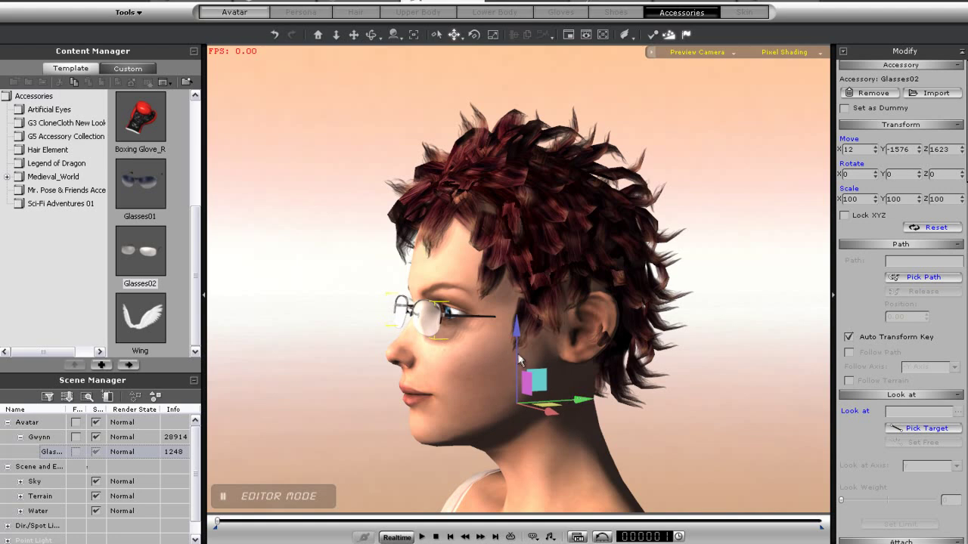
{"action": "left_click_drag", "start_coordinate": [517, 353], "coordinate": [516, 359]}
{"action": "key", "text": "r"}
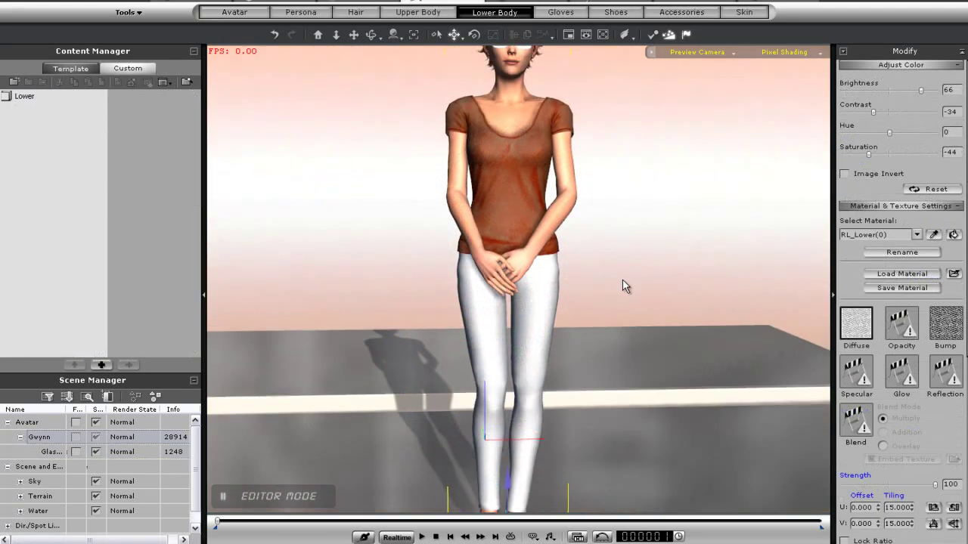
Step: Age the woman's face by applying the Old head feature with a weight of 62
{"action": "left_click_drag", "start_coordinate": [590, 270], "coordinate": [589, 283]}
{"action": "left_click_drag", "start_coordinate": [563, 195], "coordinate": [575, 217]}
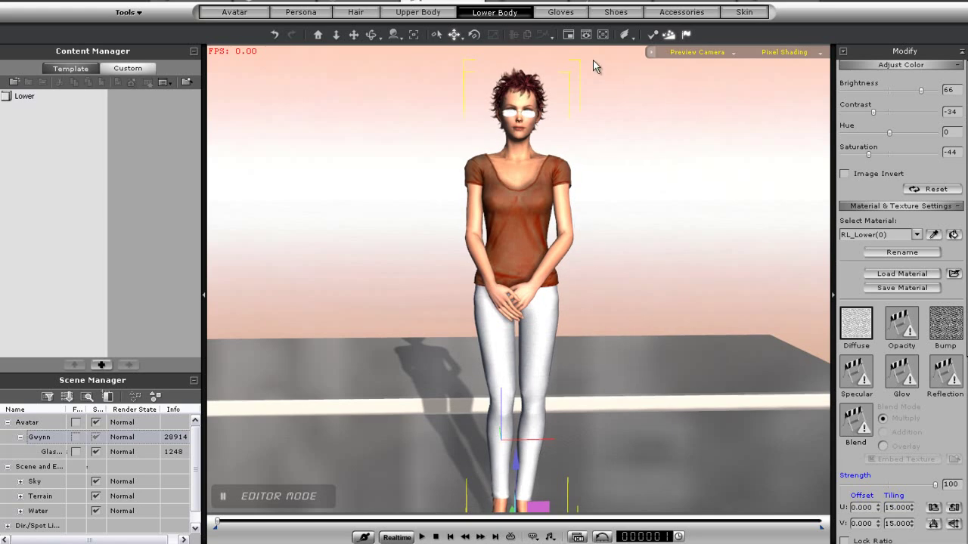
{"action": "key", "text": "j"}
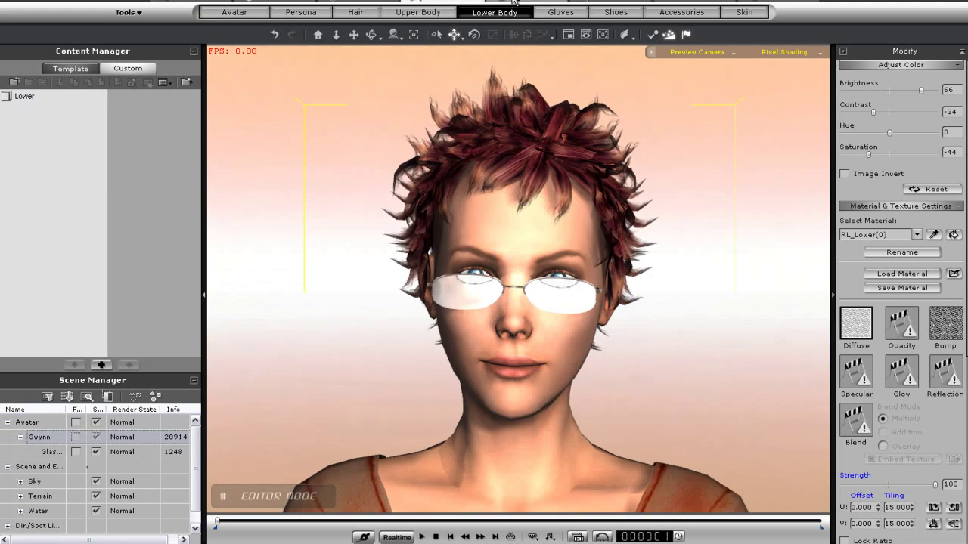
{"action": "left_click", "coordinate": [527, 2]}
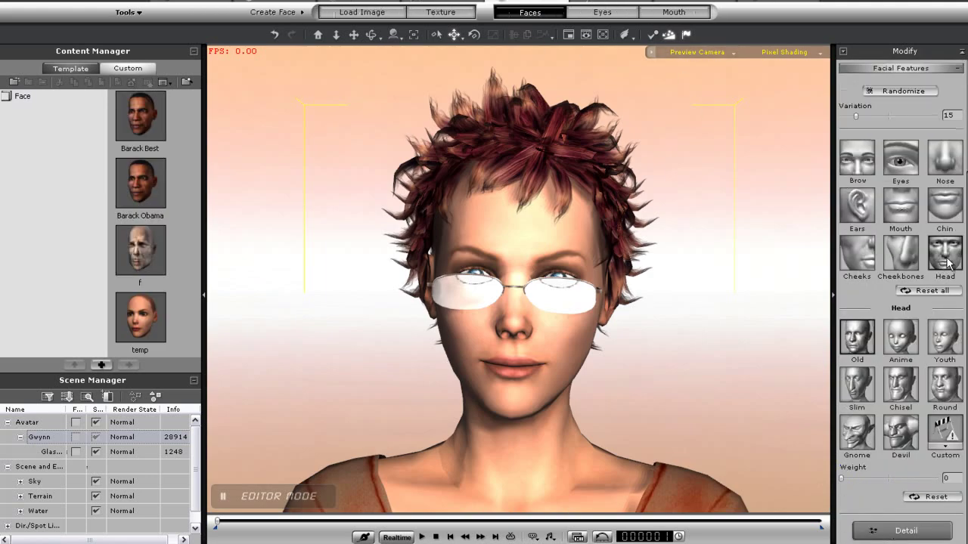
{"action": "left_click", "coordinate": [854, 344]}
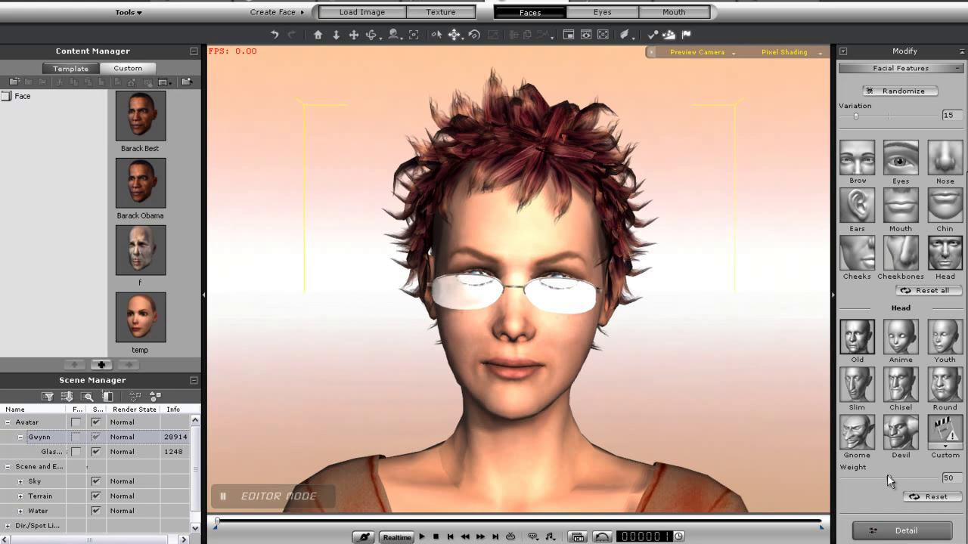
{"action": "left_click_drag", "start_coordinate": [890, 483], "coordinate": [922, 483]}
{"action": "left_click_drag", "start_coordinate": [867, 482], "coordinate": [902, 485]}
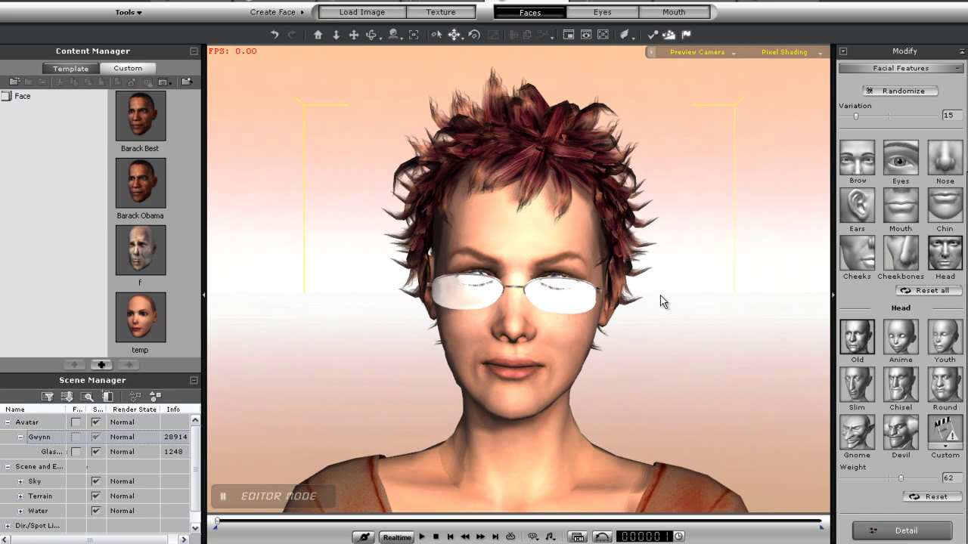
Step: Open the Avatar Proportion settings for the woman avatar and place the dialog next to her figure
{"action": "right_click_drag", "start_coordinate": [650, 280], "coordinate": [585, 422]}
{"action": "left_click_drag", "start_coordinate": [614, 271], "coordinate": [366, 364]}
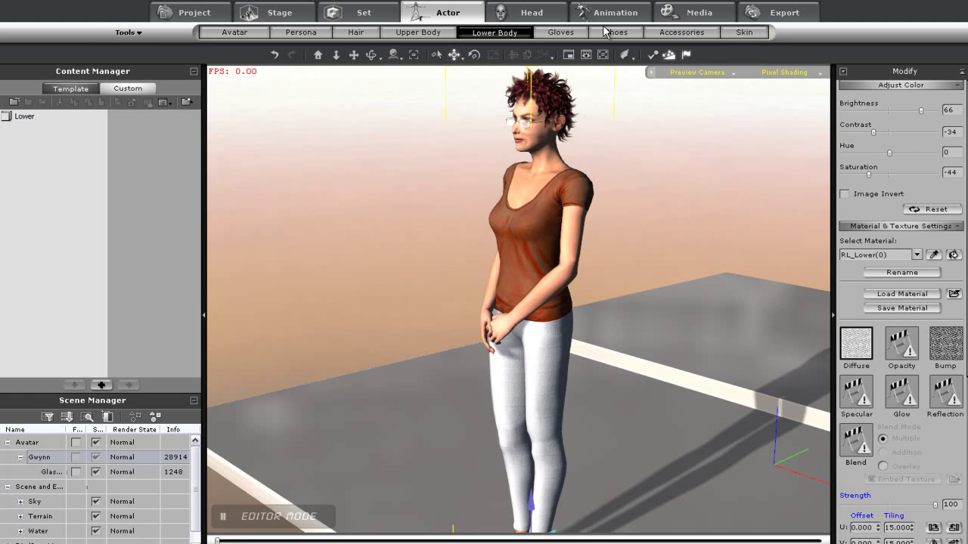
{"action": "left_click", "coordinate": [251, 33]}
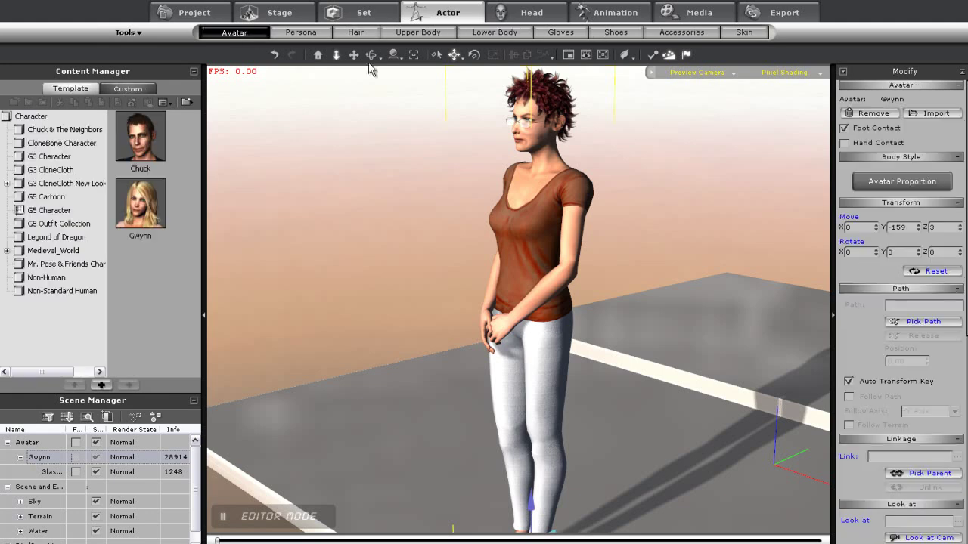
{"action": "left_click", "coordinate": [891, 179]}
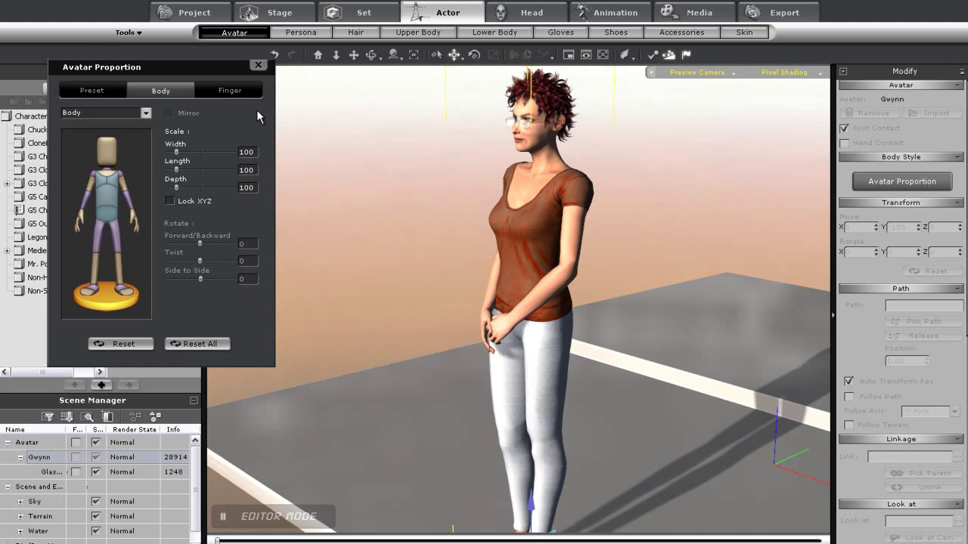
{"action": "left_click_drag", "start_coordinate": [215, 67], "coordinate": [329, 131]}
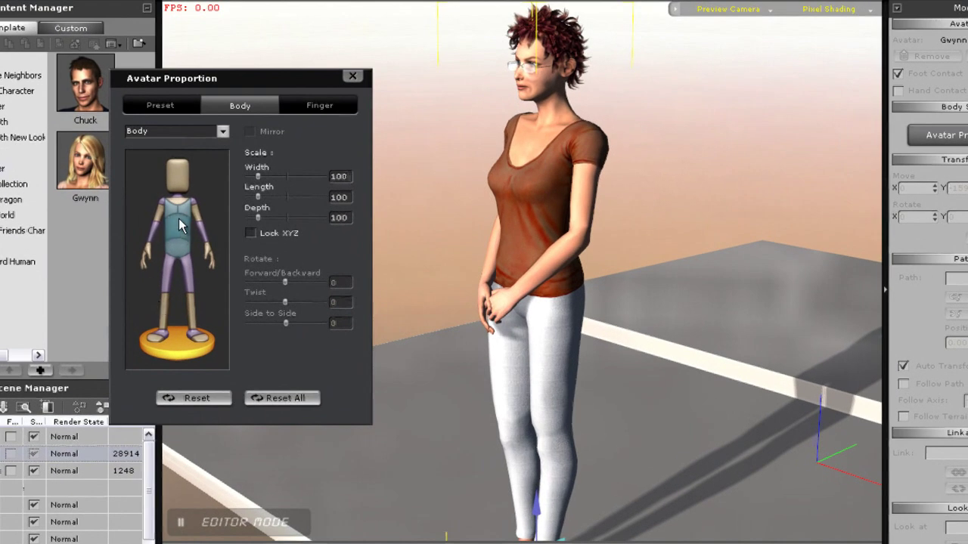
Step: Scale the avatar's ribcage to a width of 131, a length of 152 and a depth of 139
{"action": "left_click", "coordinate": [178, 202]}
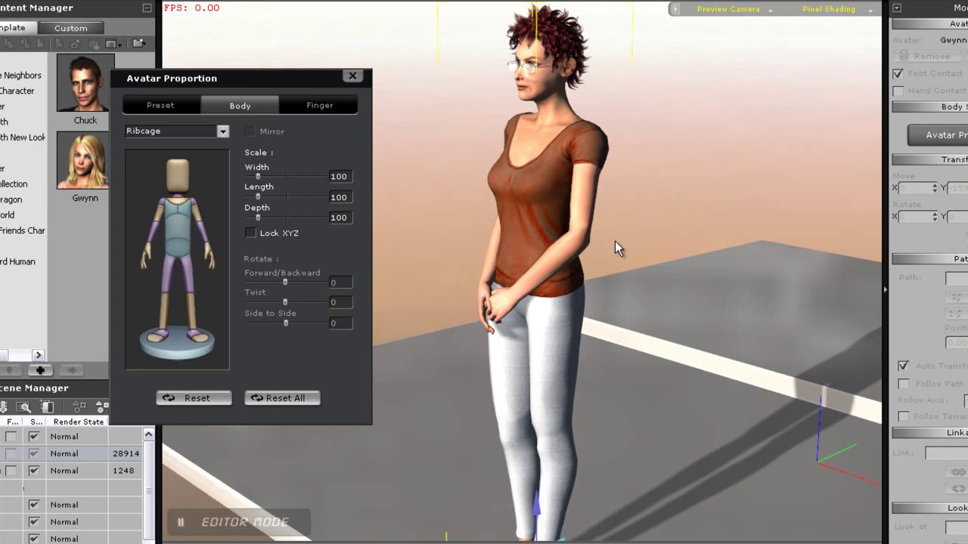
{"action": "right_click_drag", "start_coordinate": [636, 259], "coordinate": [501, 263]}
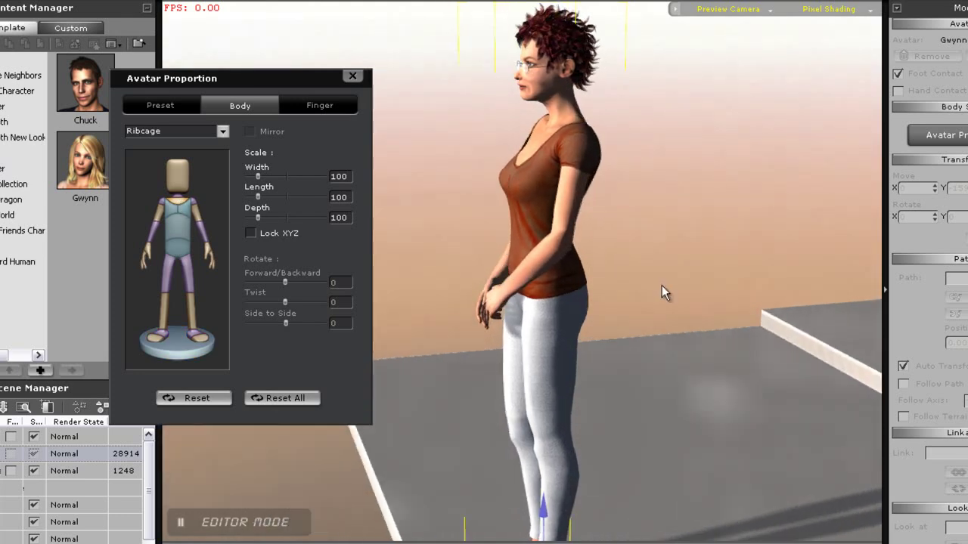
{"action": "right_click_drag", "start_coordinate": [661, 285], "coordinate": [636, 213]}
{"action": "middle_click_drag", "start_coordinate": [636, 213], "coordinate": [644, 368]}
{"action": "right_click_drag", "start_coordinate": [644, 369], "coordinate": [614, 381]}
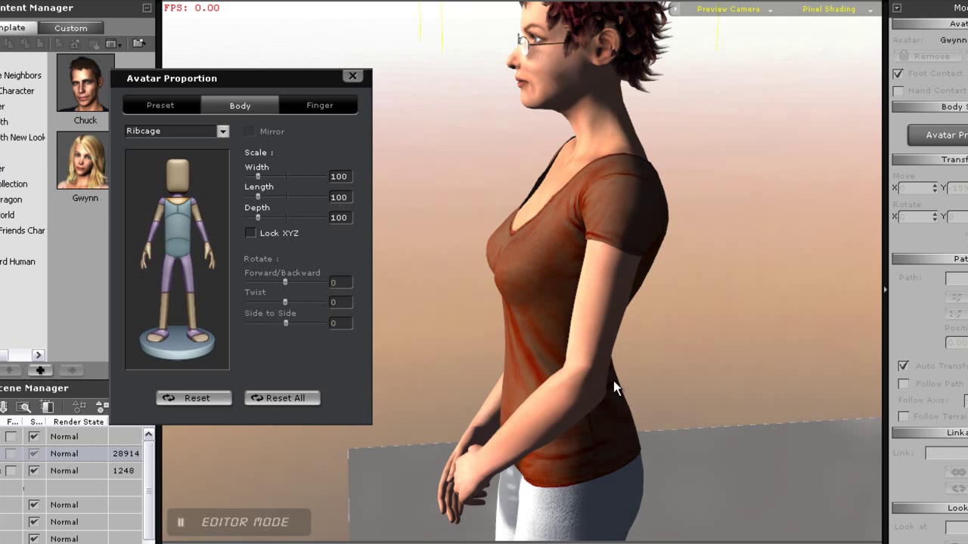
{"action": "scroll", "coordinate": [614, 387], "scroll_direction": "up", "scroll_amount": 2}
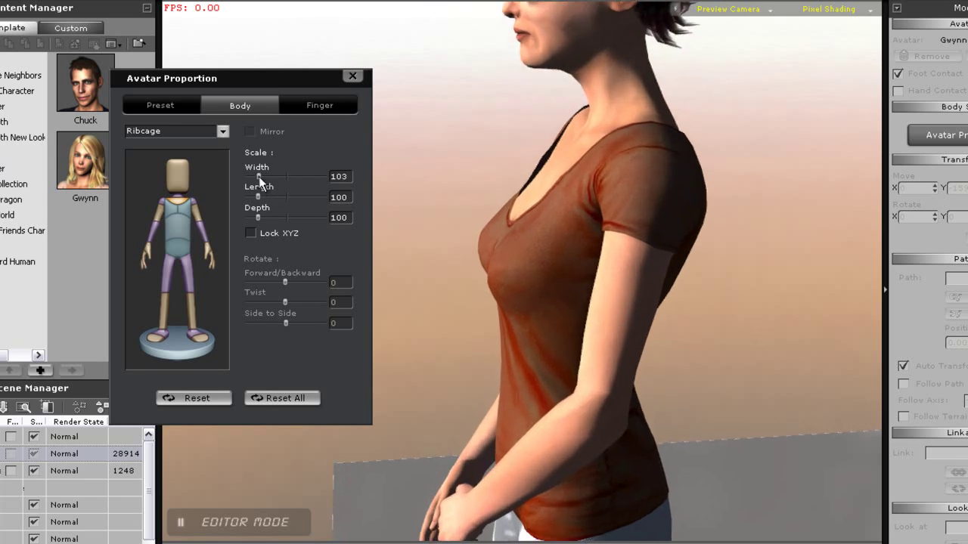
{"action": "mouse_move", "coordinate": [259, 181]}
{"action": "left_mouse_down"}
{"action": "mouse_move", "coordinate": [276, 183]}
{"action": "mouse_move", "coordinate": [268, 179]}
{"action": "left_mouse_up"}
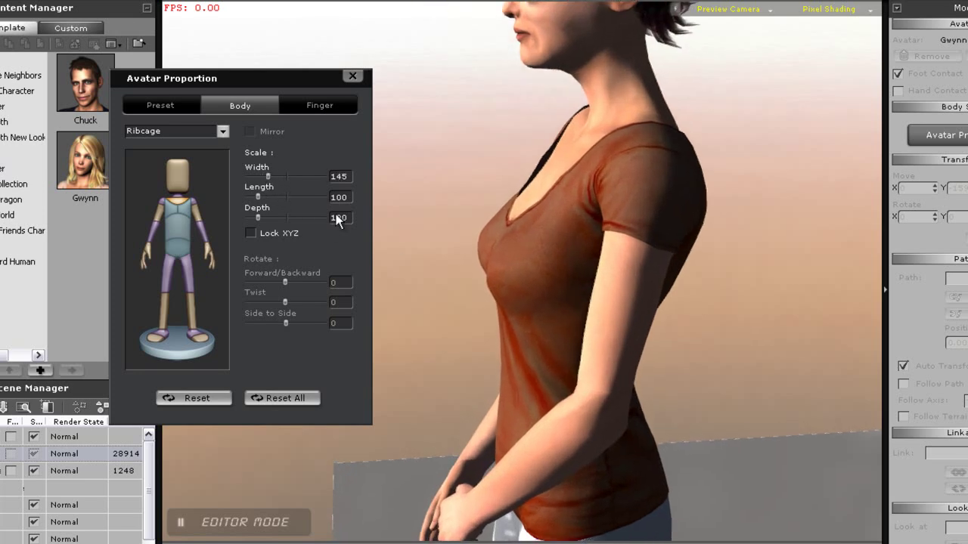
{"action": "right_click_drag", "start_coordinate": [481, 256], "coordinate": [853, 227]}
{"action": "right_click_drag", "start_coordinate": [572, 278], "coordinate": [677, 258]}
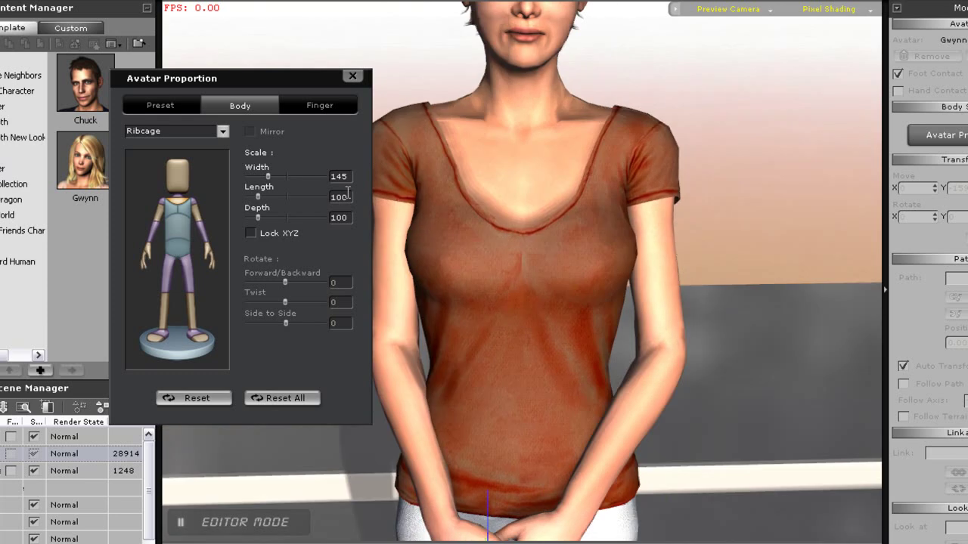
{"action": "left_click_drag", "start_coordinate": [263, 175], "coordinate": [262, 219]}
{"action": "middle_click_drag", "start_coordinate": [605, 245], "coordinate": [34, 209]}
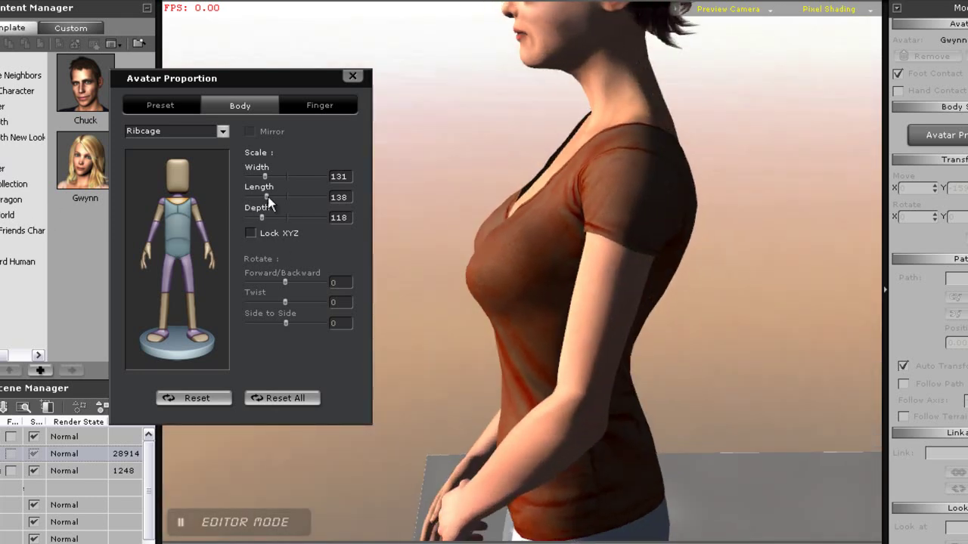
{"action": "left_click_drag", "start_coordinate": [267, 197], "coordinate": [266, 218]}
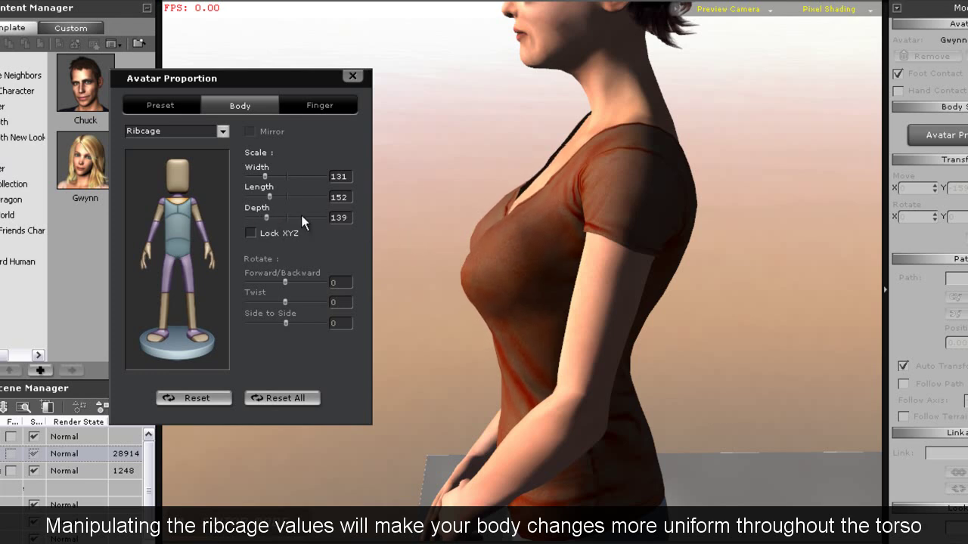
Step: Scale both breasts with mirroring enabled to a width of 120 and a length of 131
{"action": "left_click", "coordinate": [186, 211]}
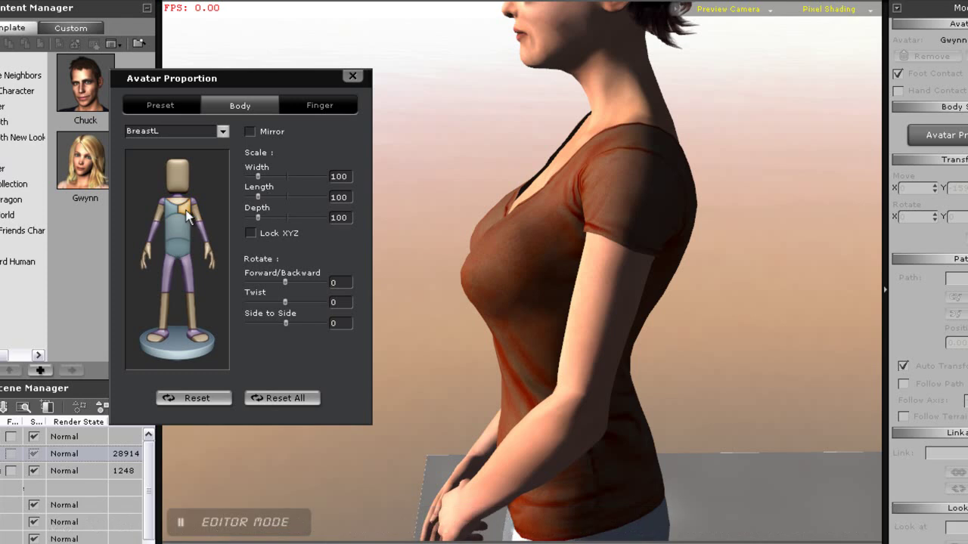
{"action": "middle_click_drag", "start_coordinate": [468, 311], "coordinate": [832, 274]}
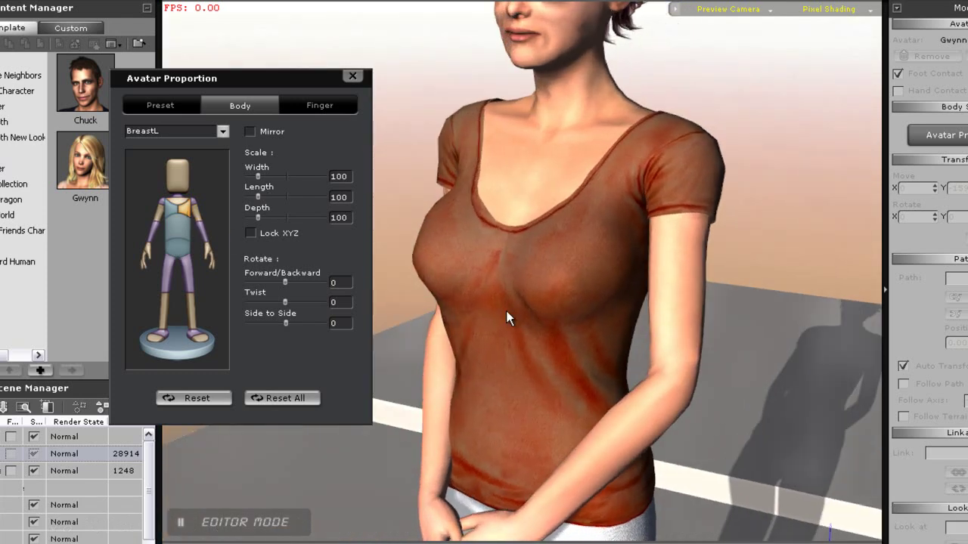
{"action": "middle_click_drag", "start_coordinate": [506, 311], "coordinate": [708, 281]}
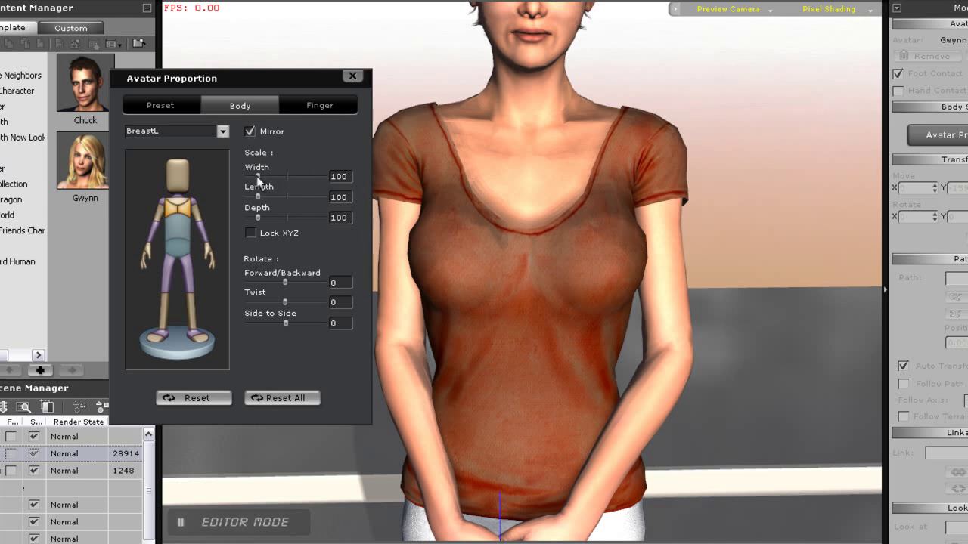
{"action": "left_click_drag", "start_coordinate": [261, 176], "coordinate": [265, 197]}
{"action": "right_click_drag", "start_coordinate": [754, 344], "coordinate": [294, 289]}
{"action": "scroll", "coordinate": [704, 339], "scroll_direction": "down", "scroll_amount": 3}
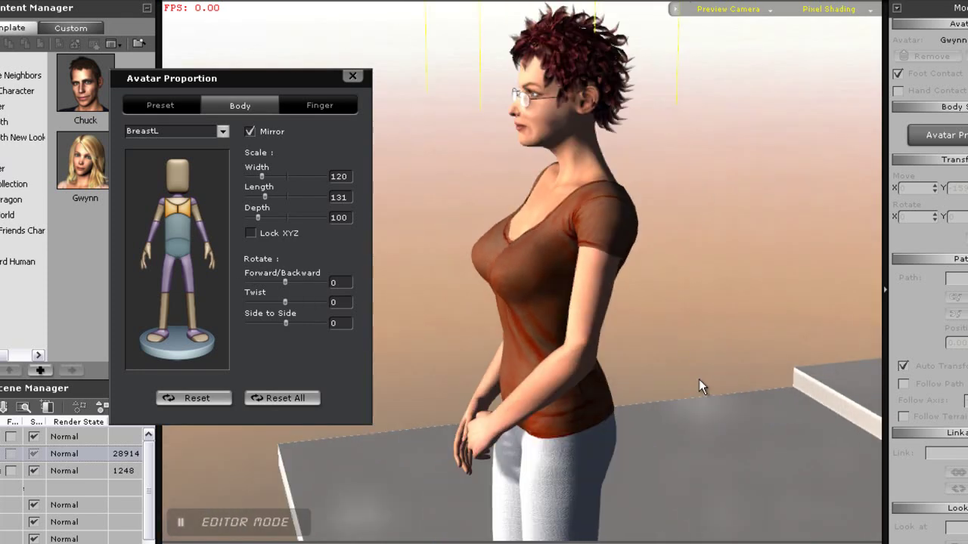
Step: Scale the avatar's lower torso to a width of 110 and a depth of 118
{"action": "right_click_drag", "start_coordinate": [698, 384], "coordinate": [566, 353]}
{"action": "left_click_drag", "start_coordinate": [566, 352], "coordinate": [573, 283]}
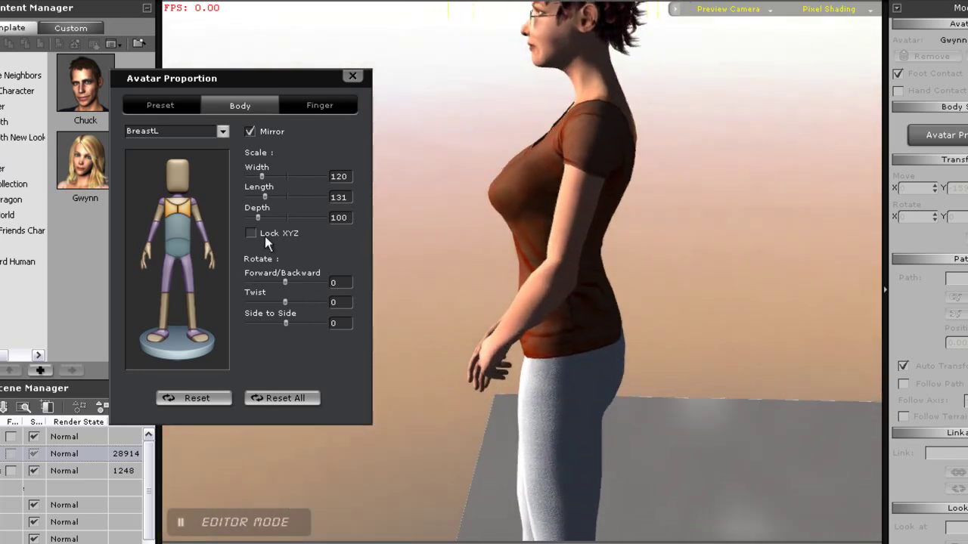
{"action": "left_click", "coordinate": [180, 246]}
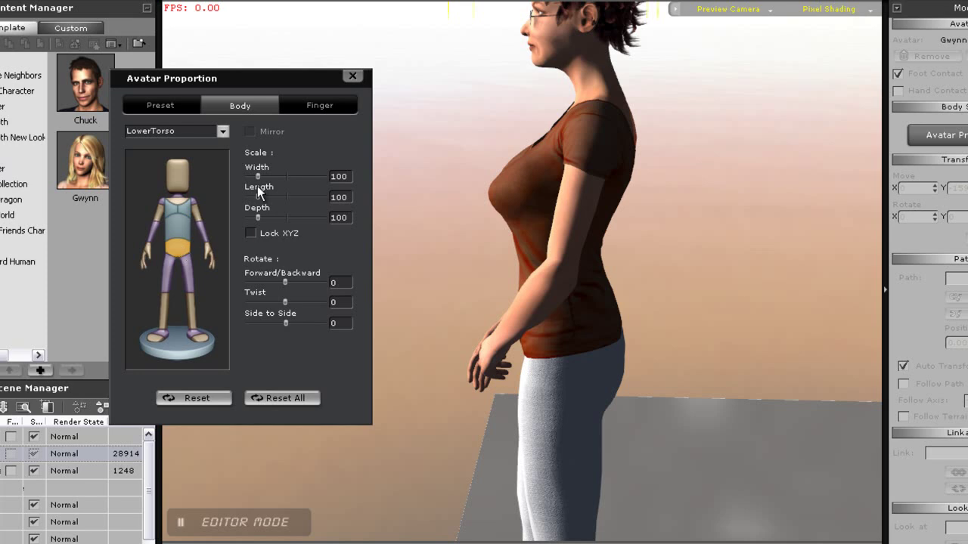
{"action": "left_click_drag", "start_coordinate": [258, 177], "coordinate": [263, 177]}
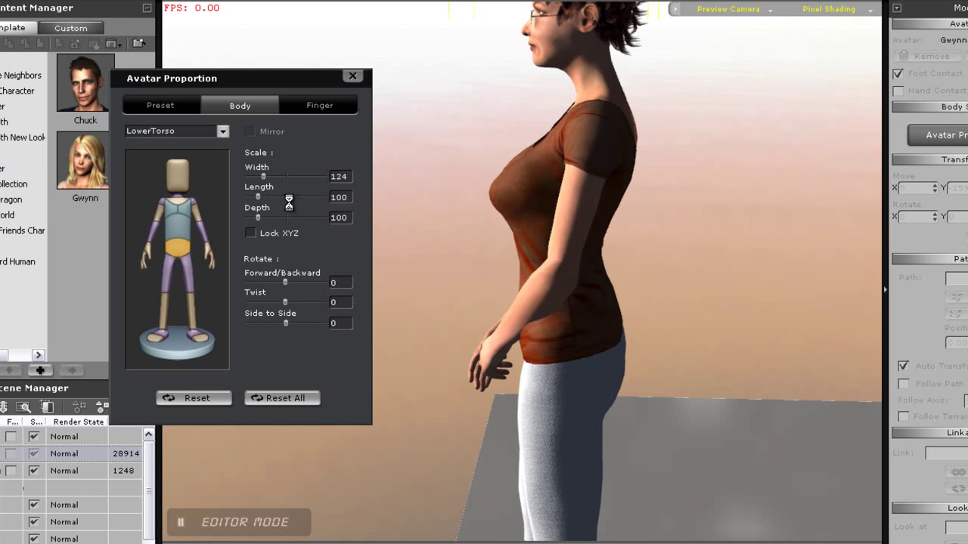
{"action": "right_click_drag", "start_coordinate": [470, 363], "coordinate": [716, 301]}
{"action": "left_click_drag", "start_coordinate": [263, 176], "coordinate": [260, 175]}
{"action": "left_click_drag", "start_coordinate": [636, 309], "coordinate": [81, 317]}
{"action": "left_click_drag", "start_coordinate": [525, 381], "coordinate": [630, 364]}
{"action": "left_click_drag", "start_coordinate": [258, 197], "coordinate": [263, 219]}
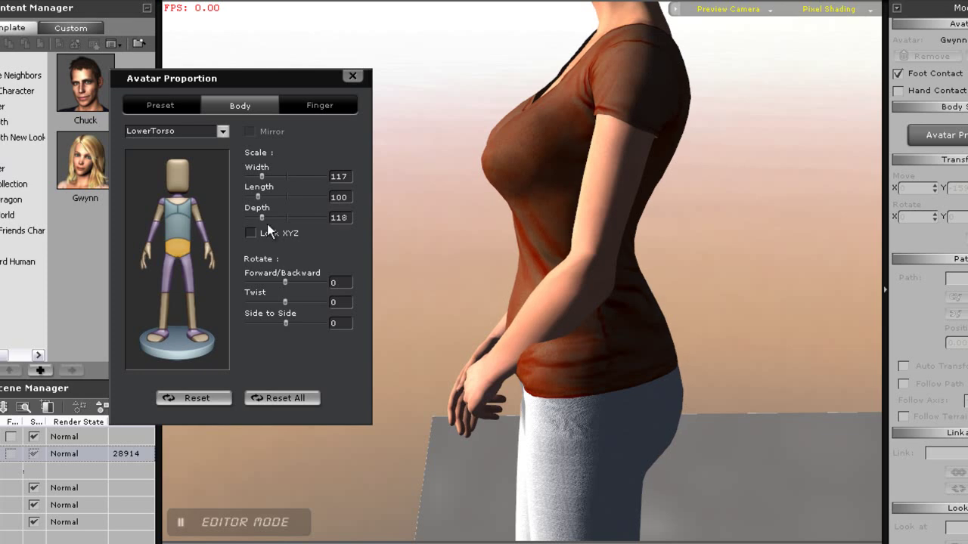
{"action": "right_click_drag", "start_coordinate": [454, 361], "coordinate": [783, 340]}
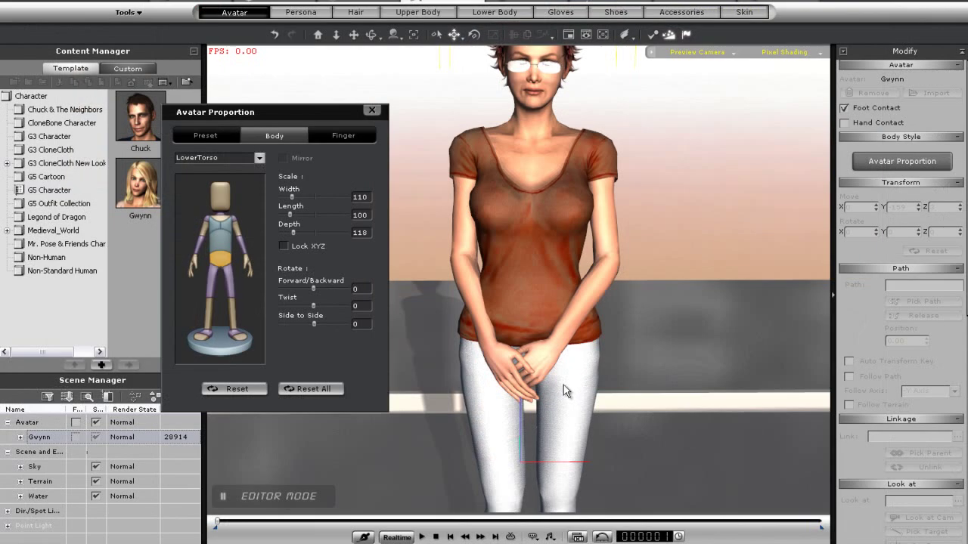
Step: Scale both thighs with mirroring enabled to a width of 110, a length of 89 and a depth of 121
{"action": "scroll", "coordinate": [560, 317], "scroll_direction": "up", "scroll_amount": 3}
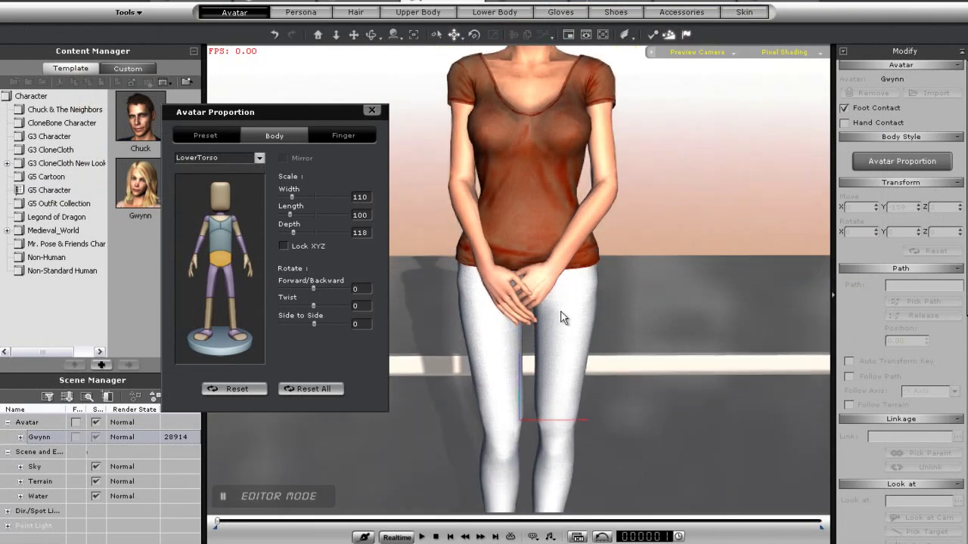
{"action": "left_click", "coordinate": [229, 282]}
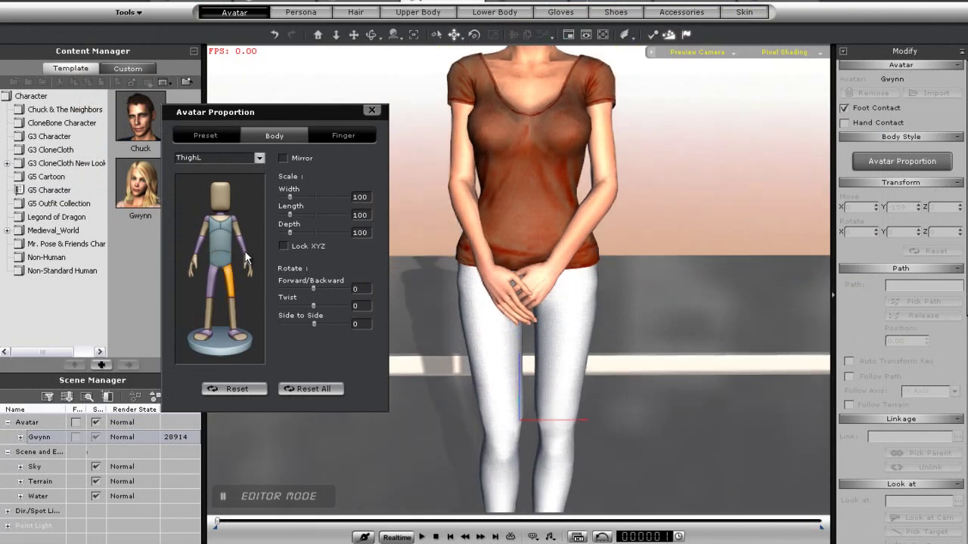
{"action": "left_click", "coordinate": [284, 158]}
{"action": "left_click_drag", "start_coordinate": [290, 217], "coordinate": [292, 198]}
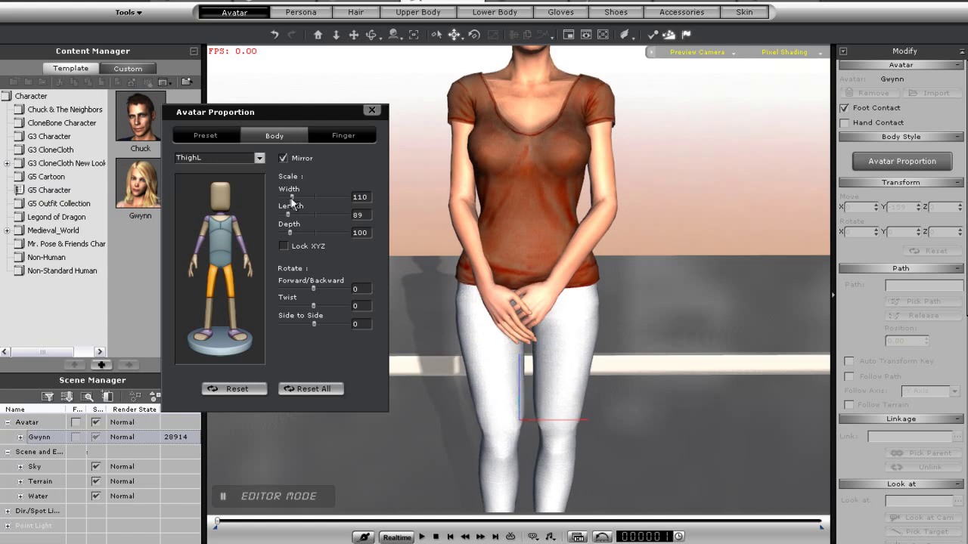
{"action": "left_click_drag", "start_coordinate": [290, 232], "coordinate": [294, 235]}
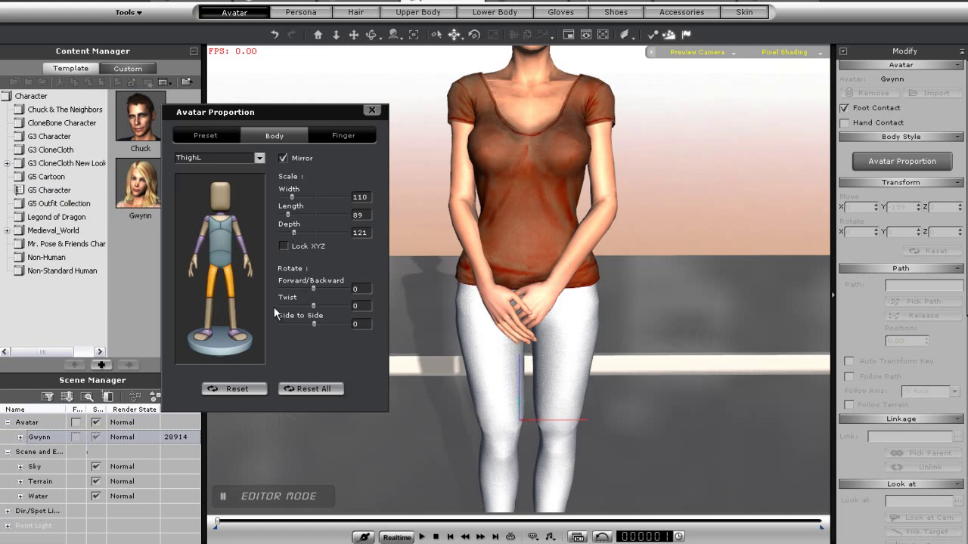
Step: Scale both shanks with mirroring to a width of 110 and fine-tune their length
{"action": "left_click", "coordinate": [212, 304]}
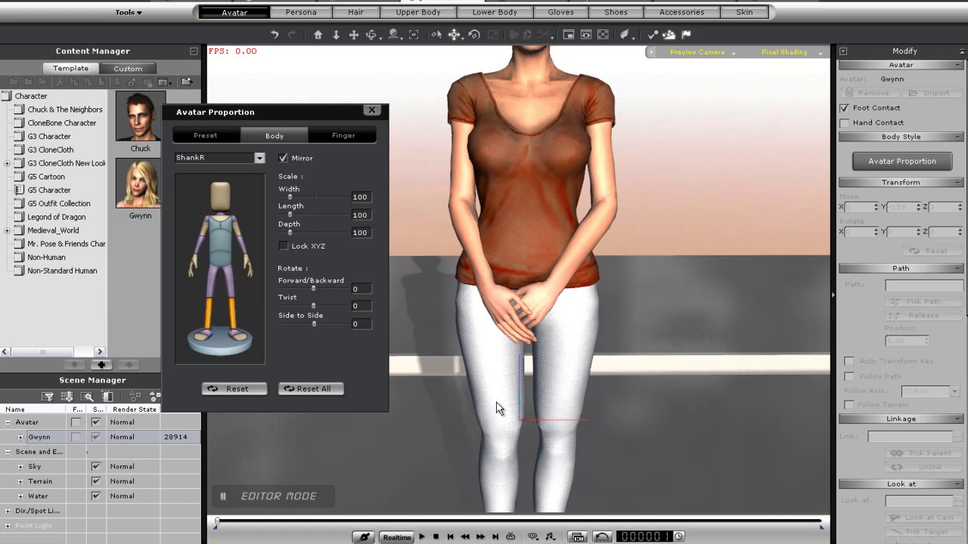
{"action": "scroll", "coordinate": [498, 446], "scroll_direction": "down", "scroll_amount": 5}
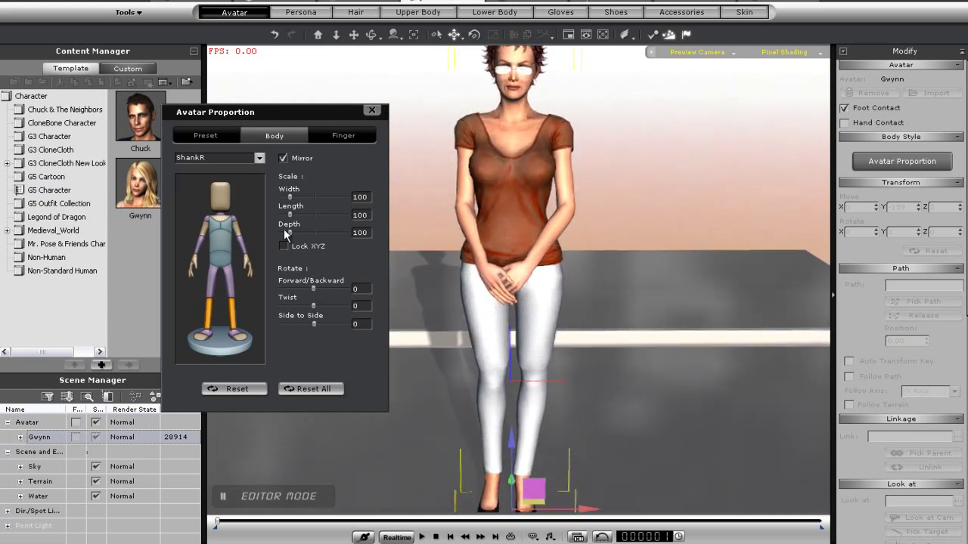
{"action": "left_click_drag", "start_coordinate": [290, 198], "coordinate": [293, 198]}
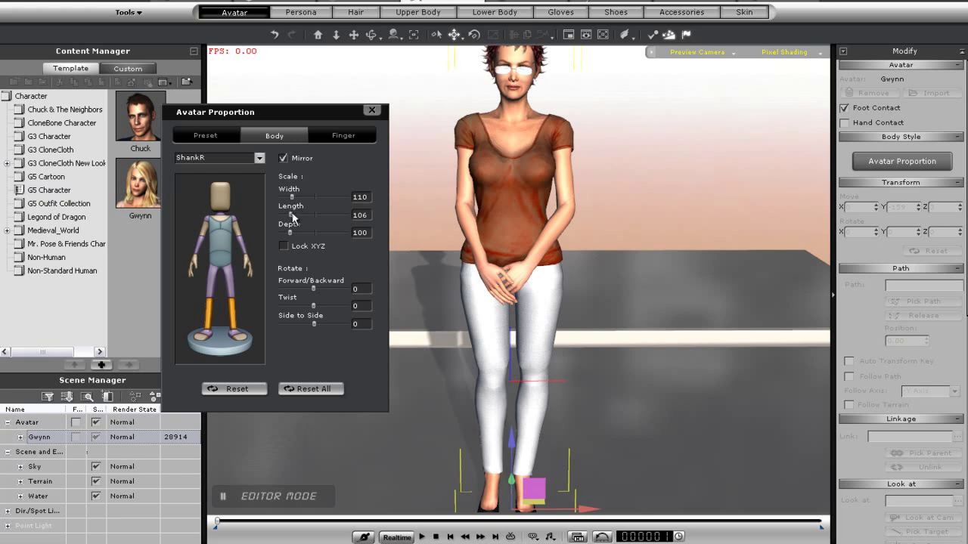
{"action": "left_click_drag", "start_coordinate": [293, 217], "coordinate": [290, 216]}
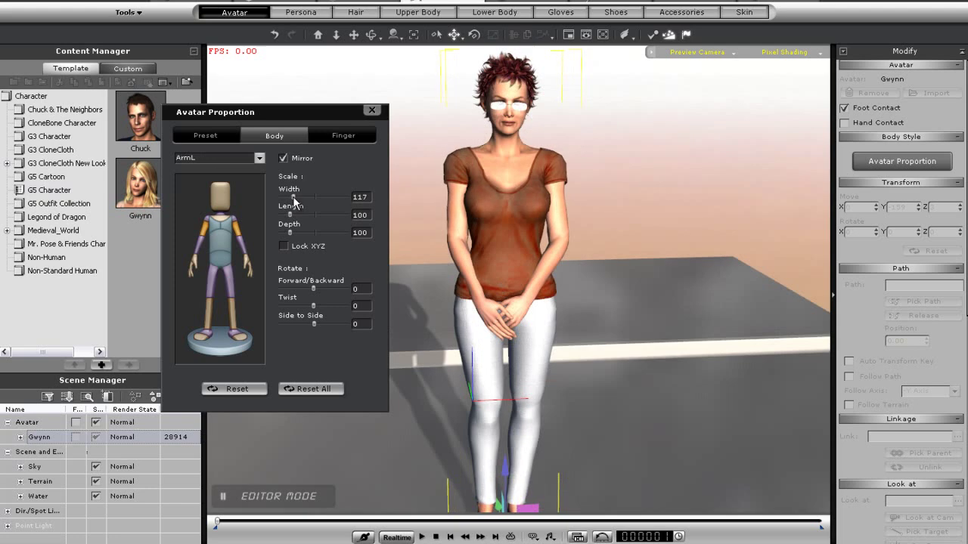
Step: Scale both forearms to a width of 110 and adjust the width and depth of both upper arms, with mirroring
{"action": "left_click_drag", "start_coordinate": [294, 198], "coordinate": [291, 198]}
{"action": "left_click", "coordinate": [202, 249]}
{"action": "right_click_drag", "start_coordinate": [417, 295], "coordinate": [399, 289]}
{"action": "scroll", "coordinate": [558, 314], "scroll_direction": "up", "scroll_amount": 4}
{"action": "middle_click_drag", "start_coordinate": [553, 259], "coordinate": [598, 308]}
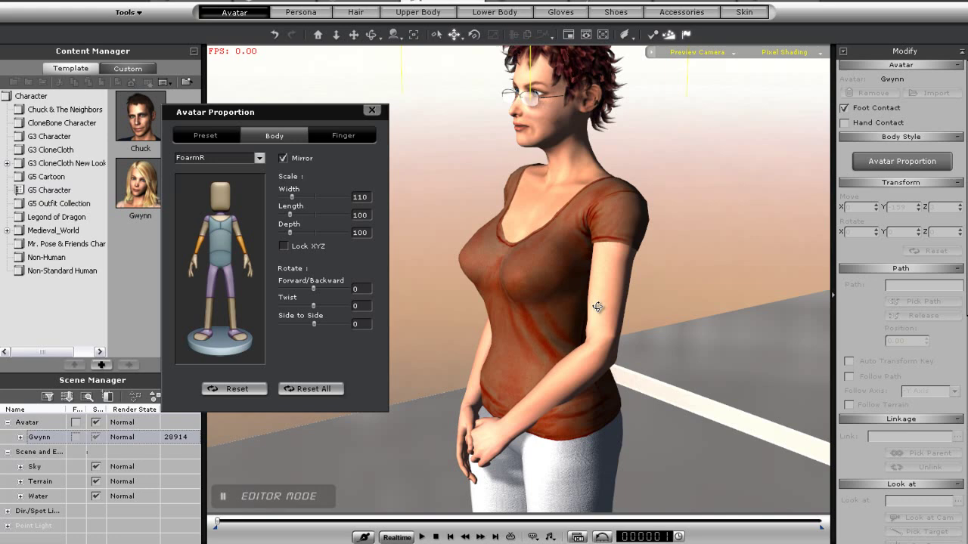
{"action": "right_click_drag", "start_coordinate": [598, 308], "coordinate": [426, 295]}
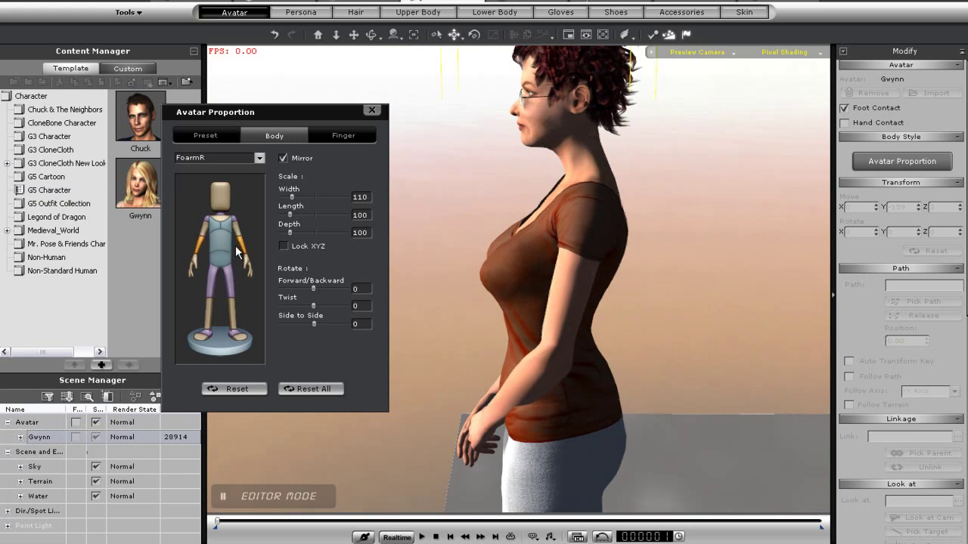
{"action": "left_click", "coordinate": [243, 227]}
{"action": "left_click_drag", "start_coordinate": [288, 231], "coordinate": [295, 233]}
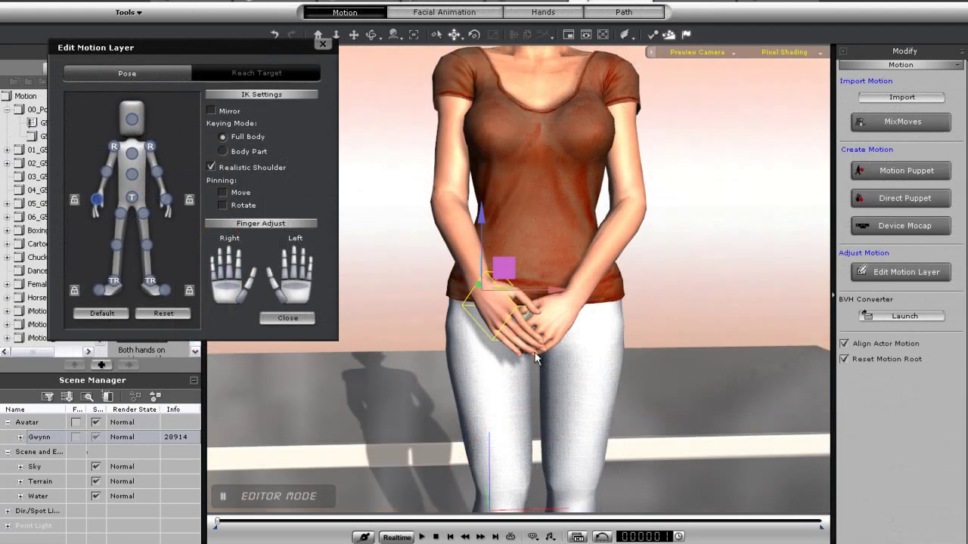
Step: Rotate the avatar's right forearm in Edit Motion Layer so the right hand rests against the left hand
{"action": "right_click_drag", "start_coordinate": [535, 353], "coordinate": [350, 339]}
{"action": "right_click_drag", "start_coordinate": [584, 341], "coordinate": [444, 348]}
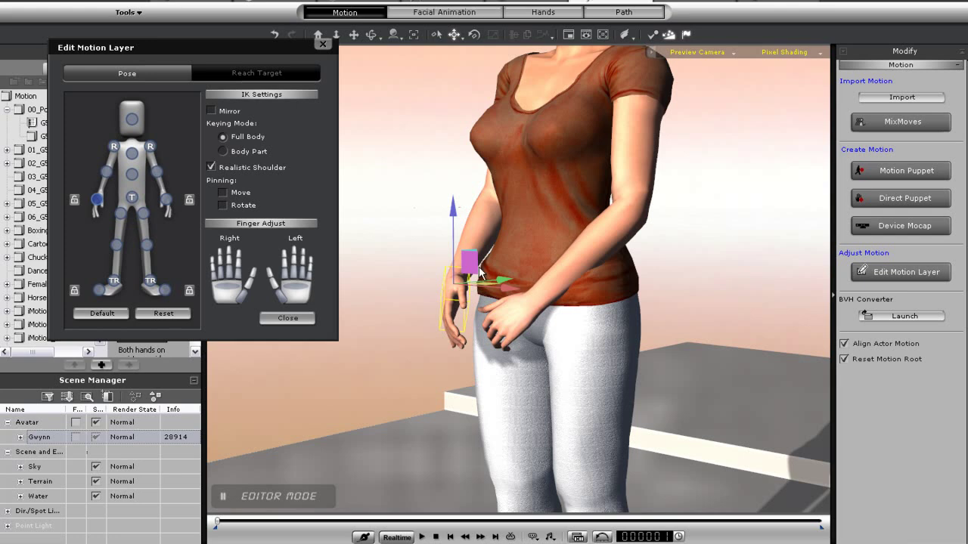
{"action": "left_click", "coordinate": [106, 173]}
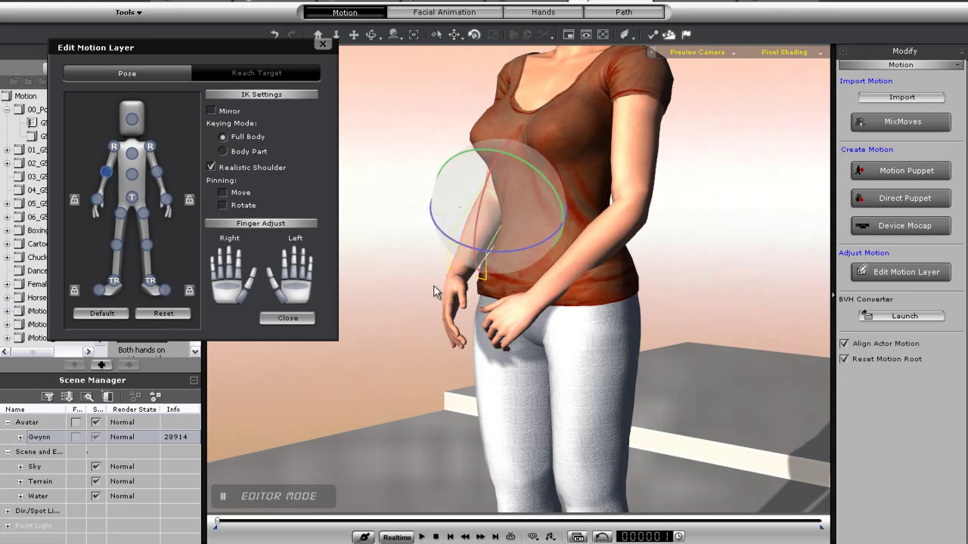
{"action": "left_click_drag", "start_coordinate": [492, 250], "coordinate": [501, 252]}
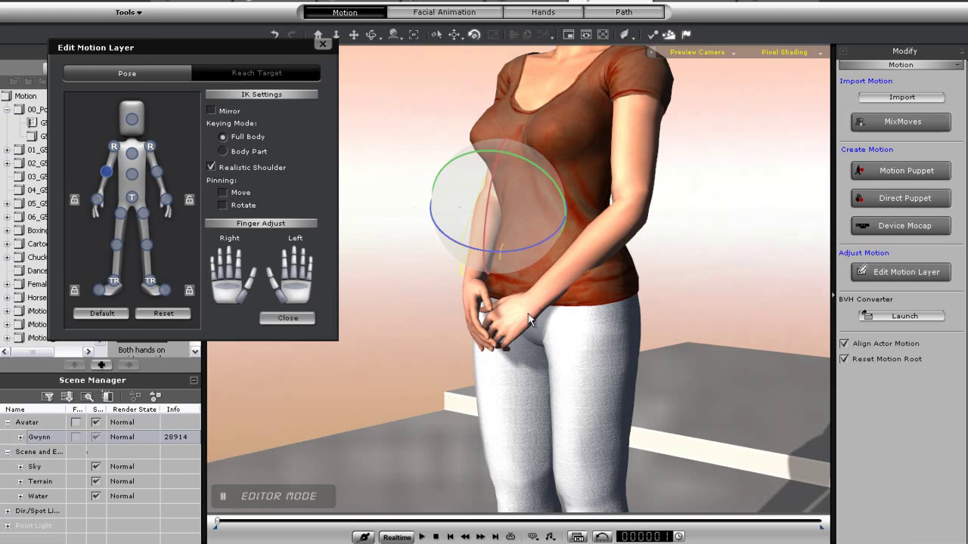
{"action": "right_click_drag", "start_coordinate": [545, 371], "coordinate": [739, 350]}
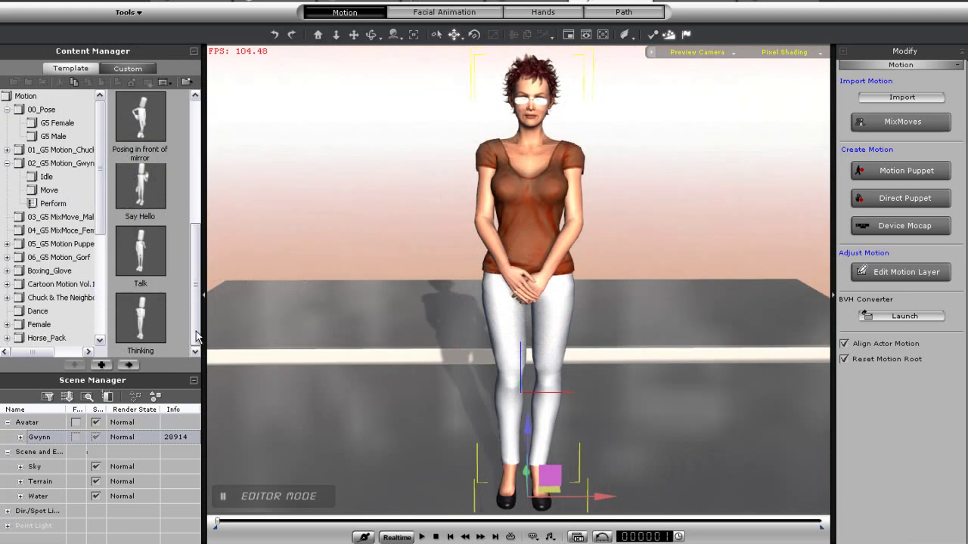
Step: Apply the Talk motion from the G5 Gwynn Perform set to the avatar and play it back
{"action": "double_click", "coordinate": [149, 255]}
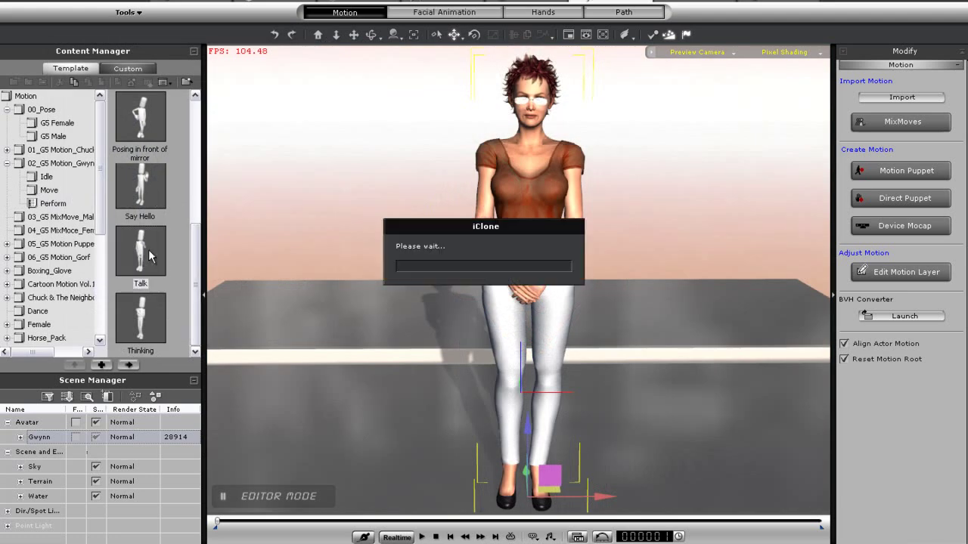
{"action": "key", "text": "space"}
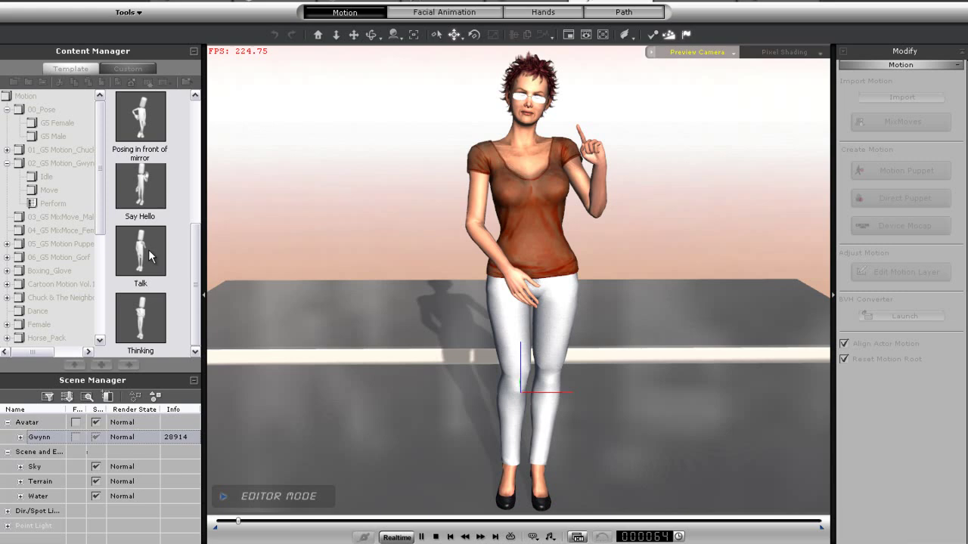